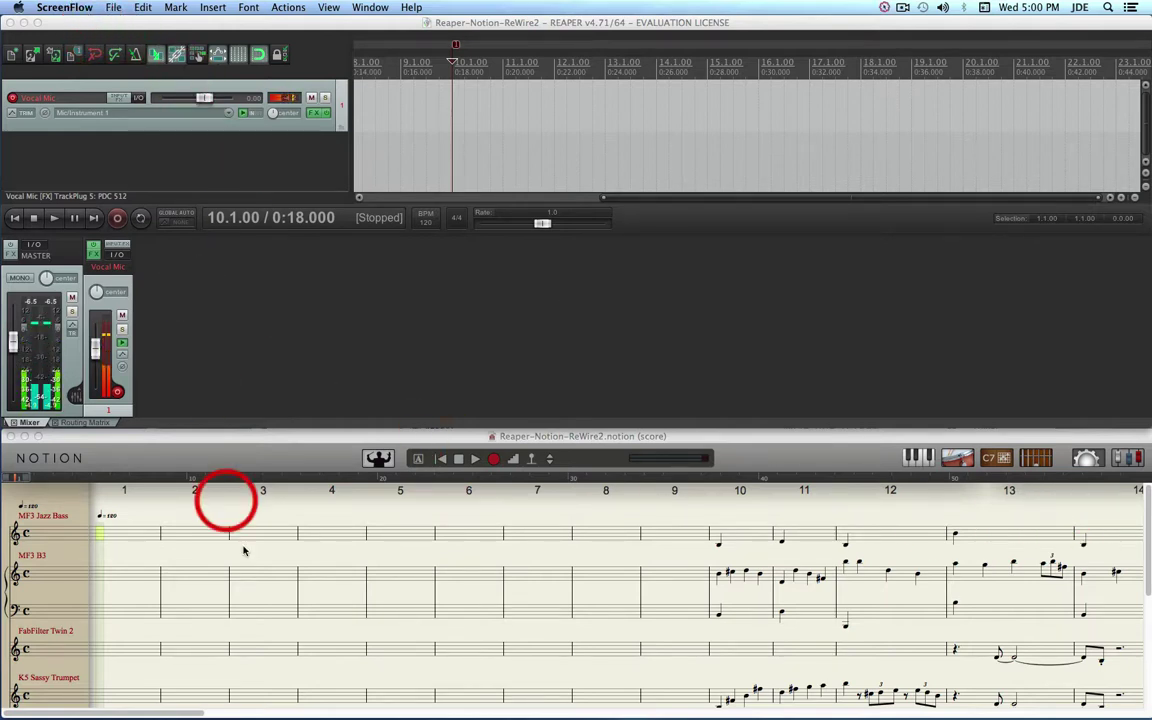
Step: Check Notion's audio preferences show a 1024-sample buffer and ReWire enabled, then close them
{"action": "left_click", "coordinate": [262, 580]}
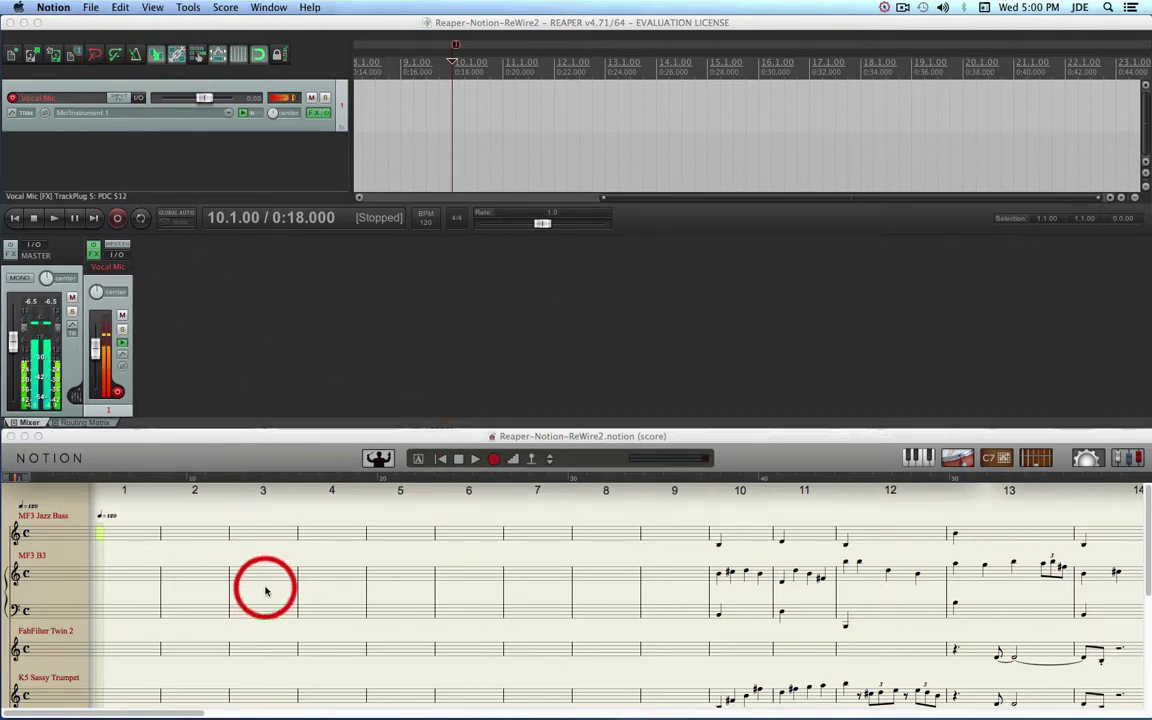
{"action": "left_click", "coordinate": [56, 7]}
{"action": "left_click", "coordinate": [69, 97]}
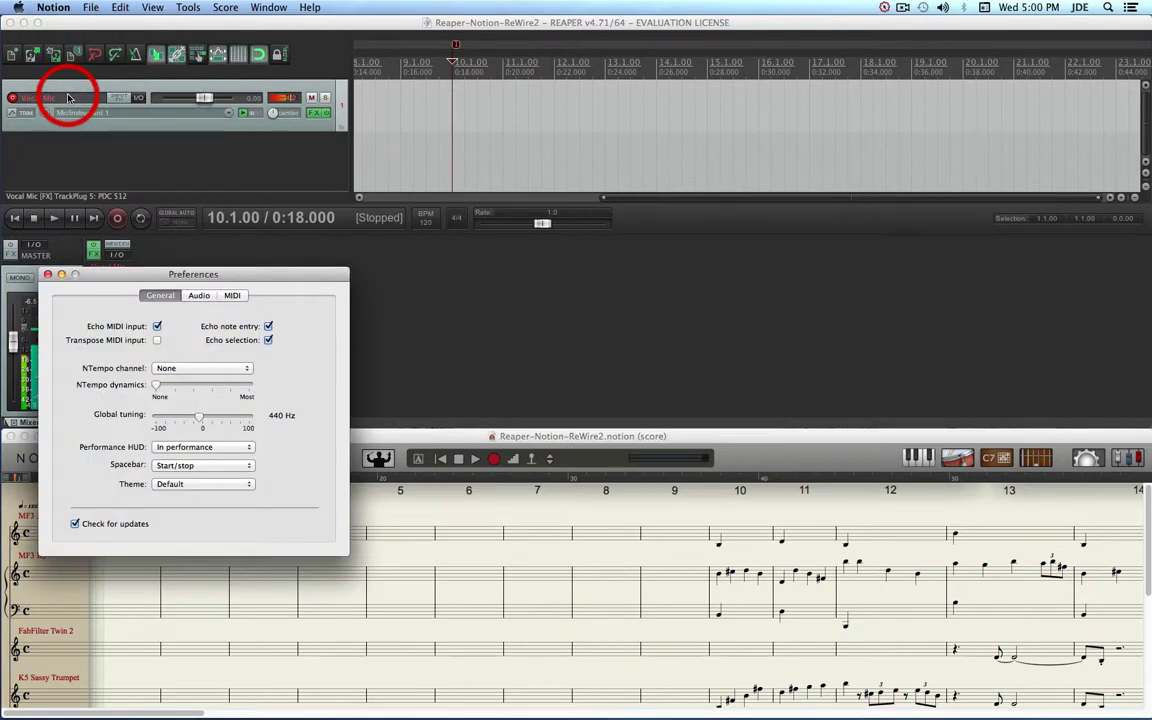
{"action": "left_click", "coordinate": [199, 295]}
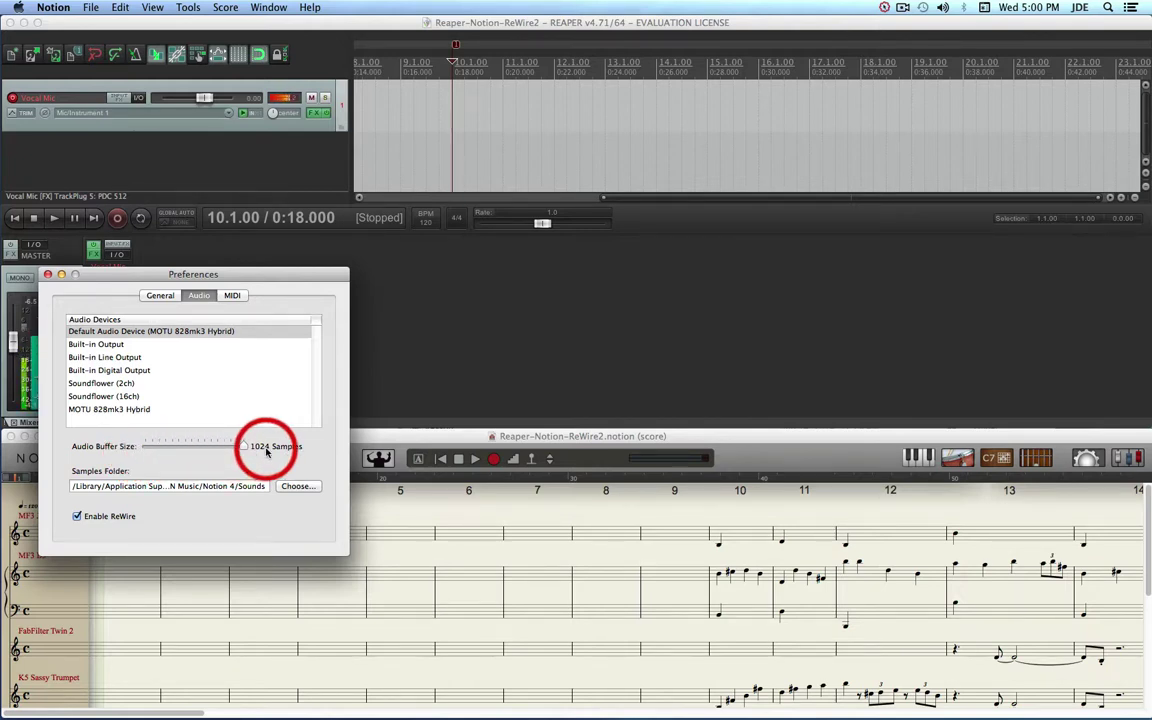
{"action": "left_click", "coordinate": [47, 276]}
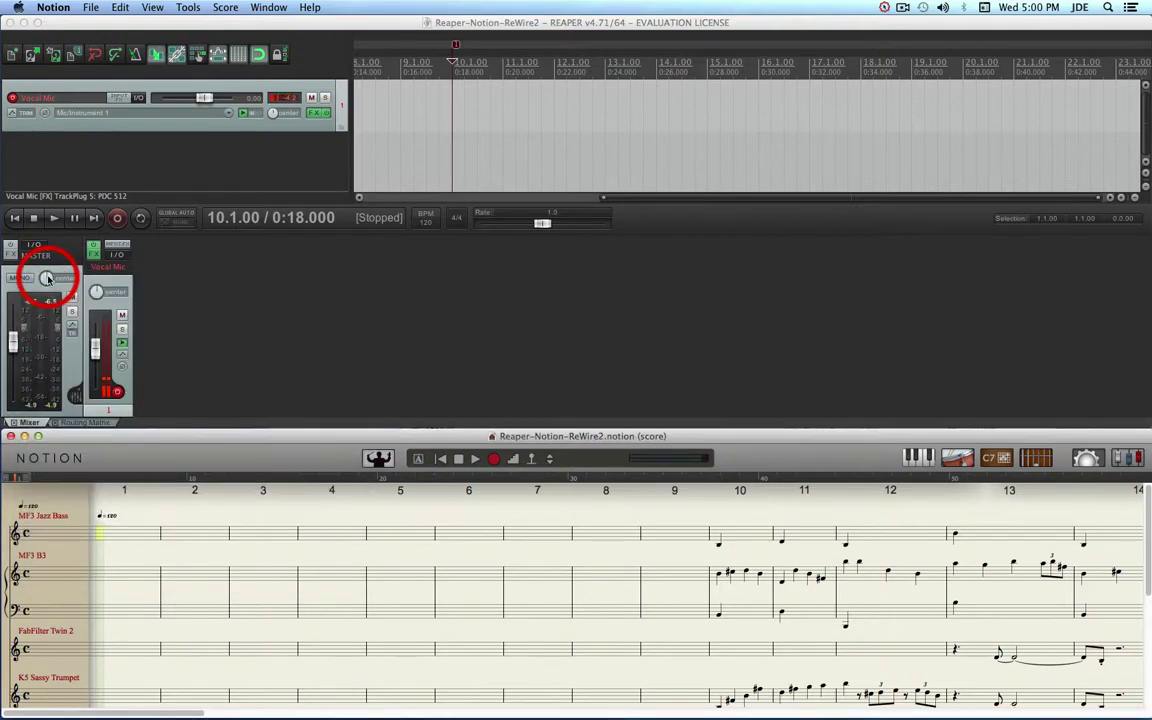
Step: Review Notion's mixer outputs (Ch 1-2, 3-4…, Master on 19-20), then close the mixer
{"action": "left_click", "coordinate": [1134, 457]}
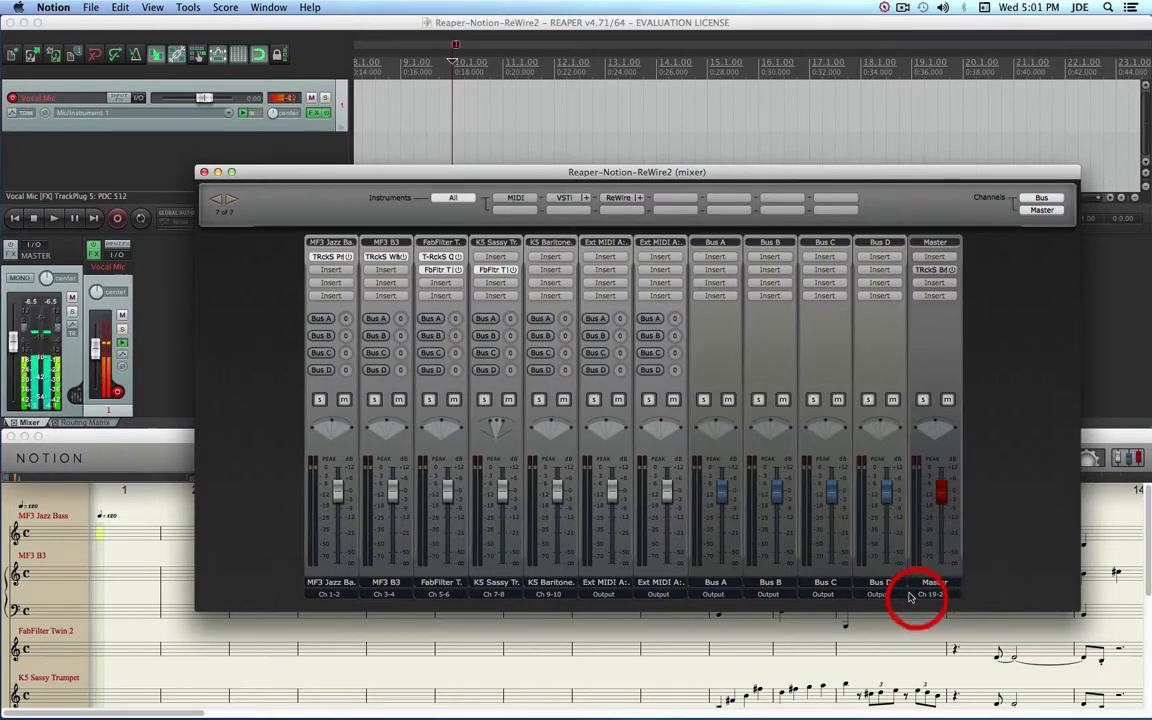
{"action": "left_click", "coordinate": [204, 172]}
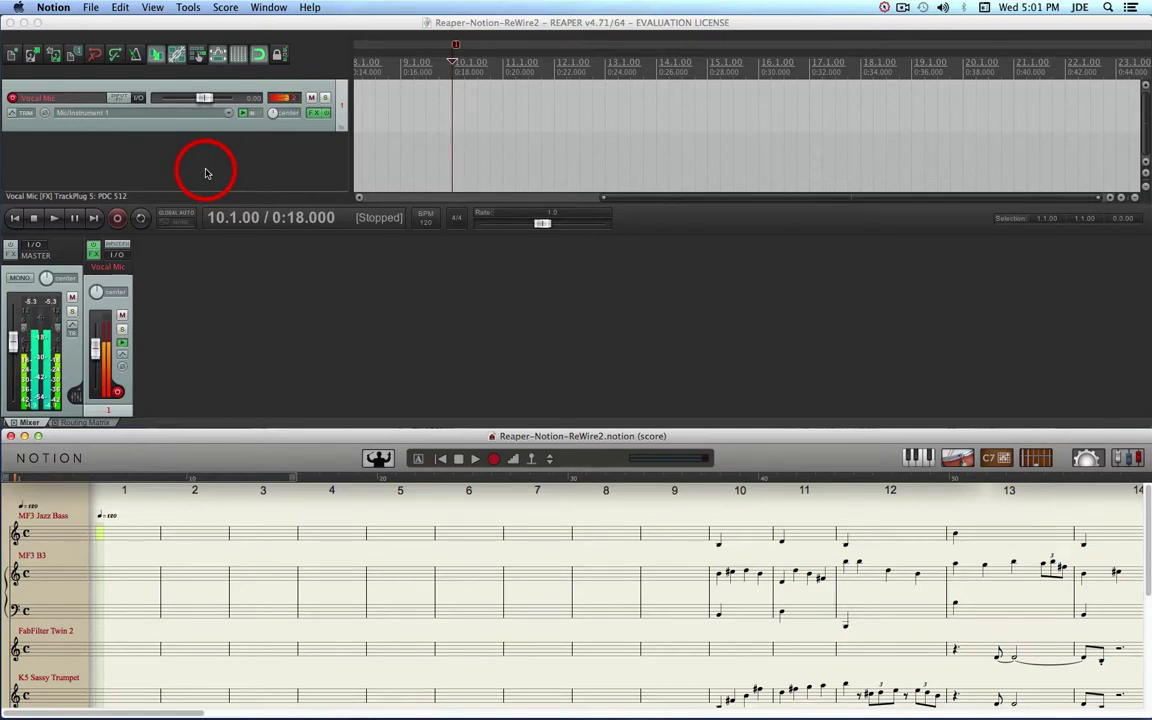
Step: Insert a new REAPER track hosting the ReWire: Notion virtual instrument
{"action": "left_click", "coordinate": [249, 262]}
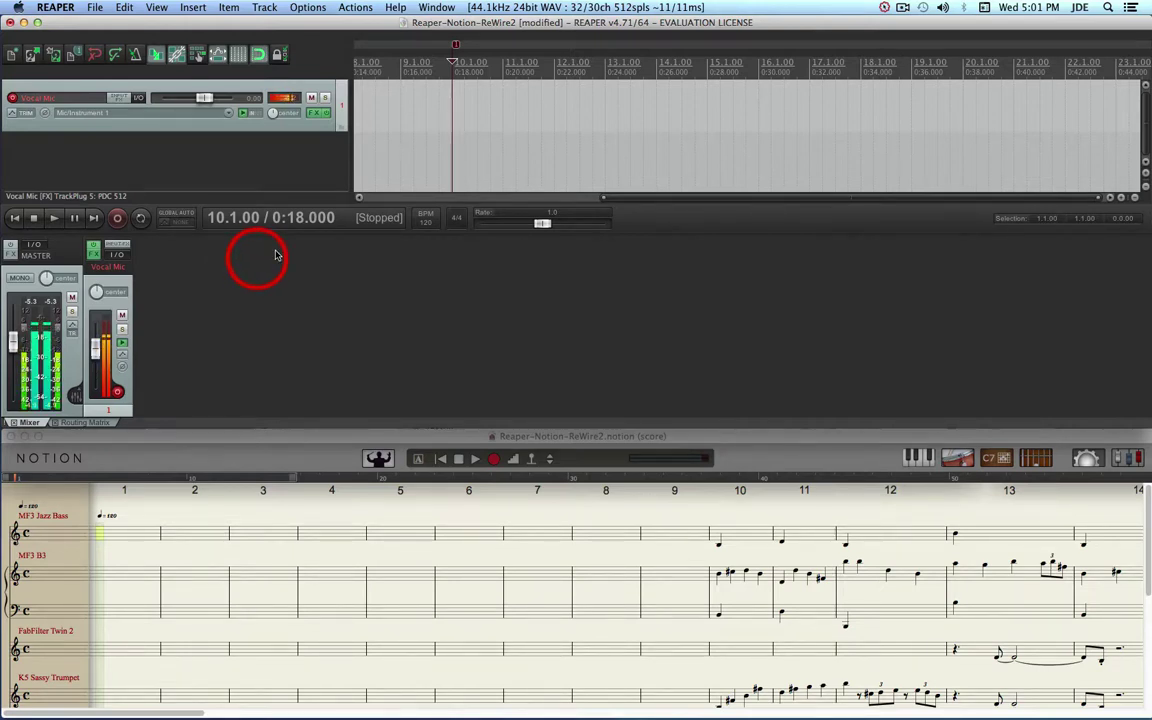
{"action": "left_click", "coordinate": [265, 9]}
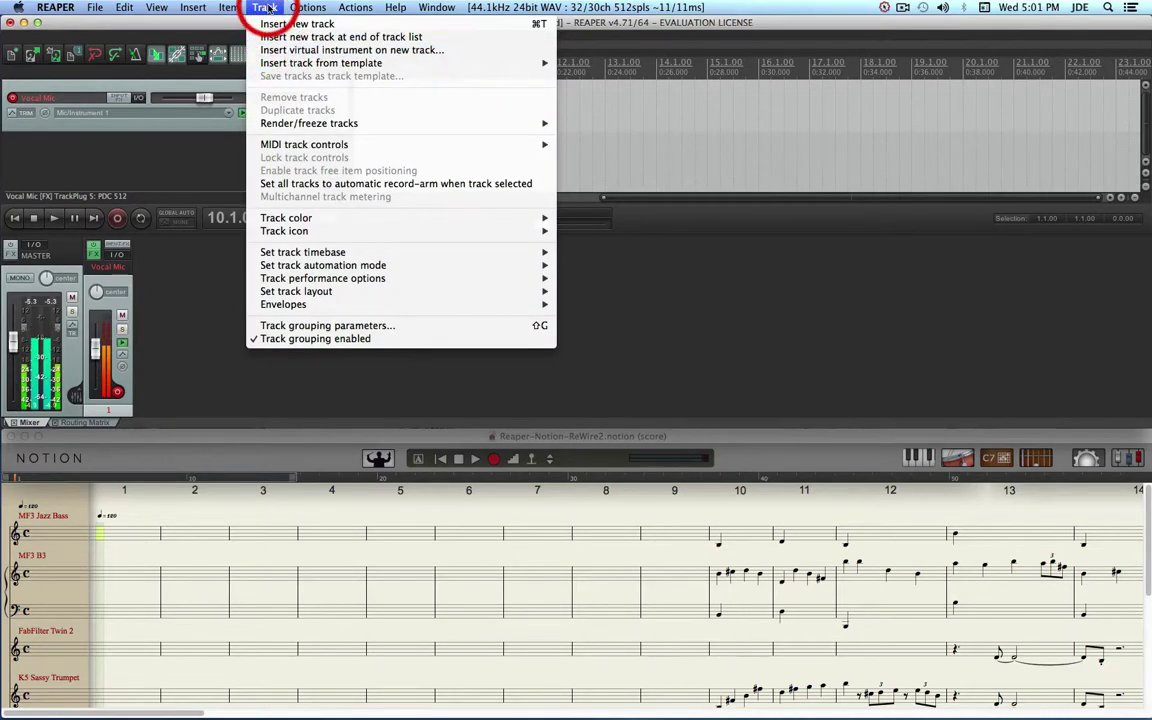
{"action": "left_click", "coordinate": [366, 50]}
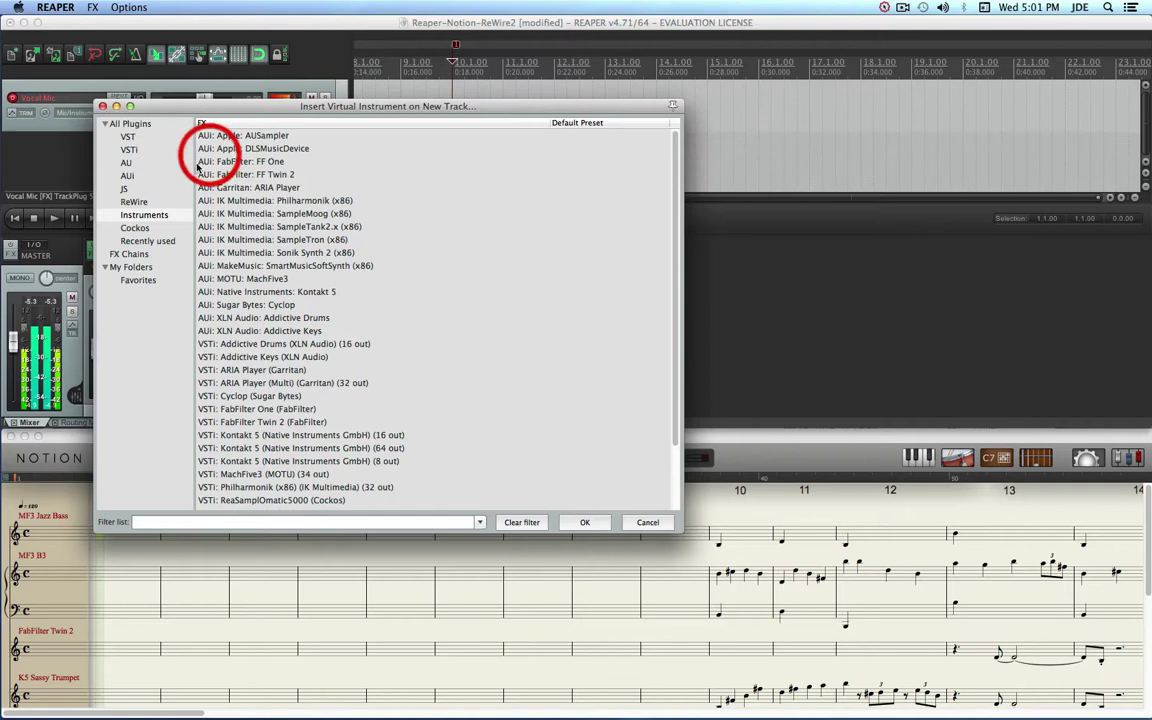
{"action": "left_click", "coordinate": [133, 202]}
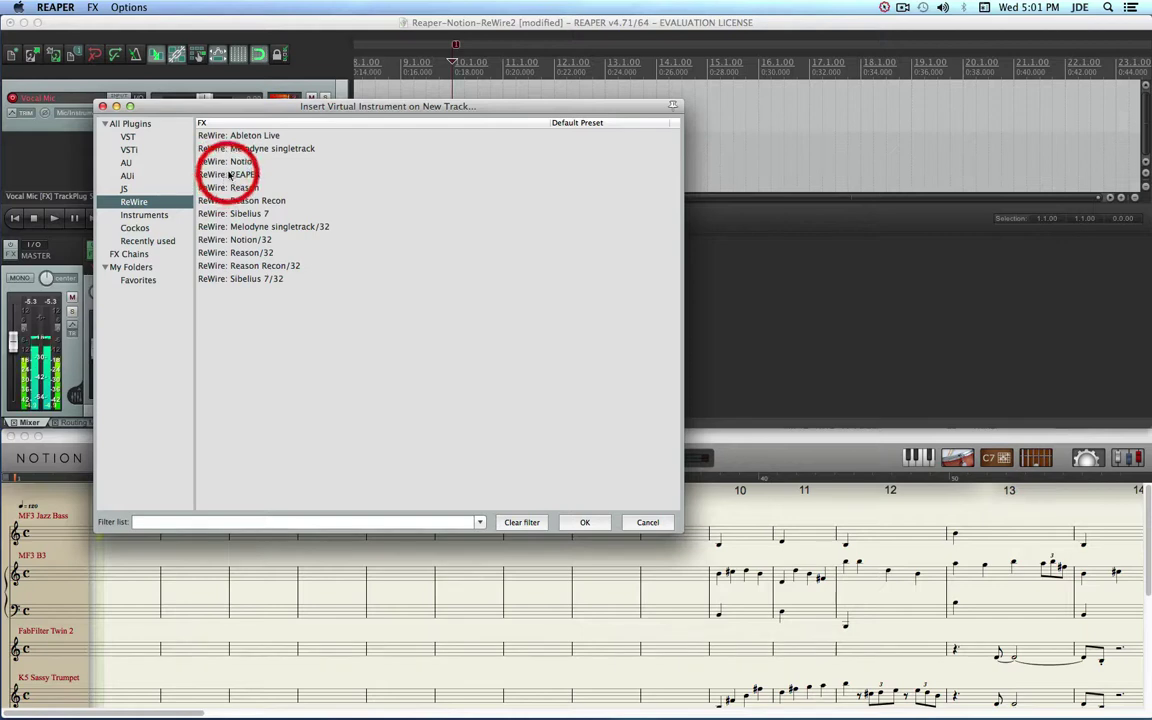
{"action": "left_click", "coordinate": [210, 162]}
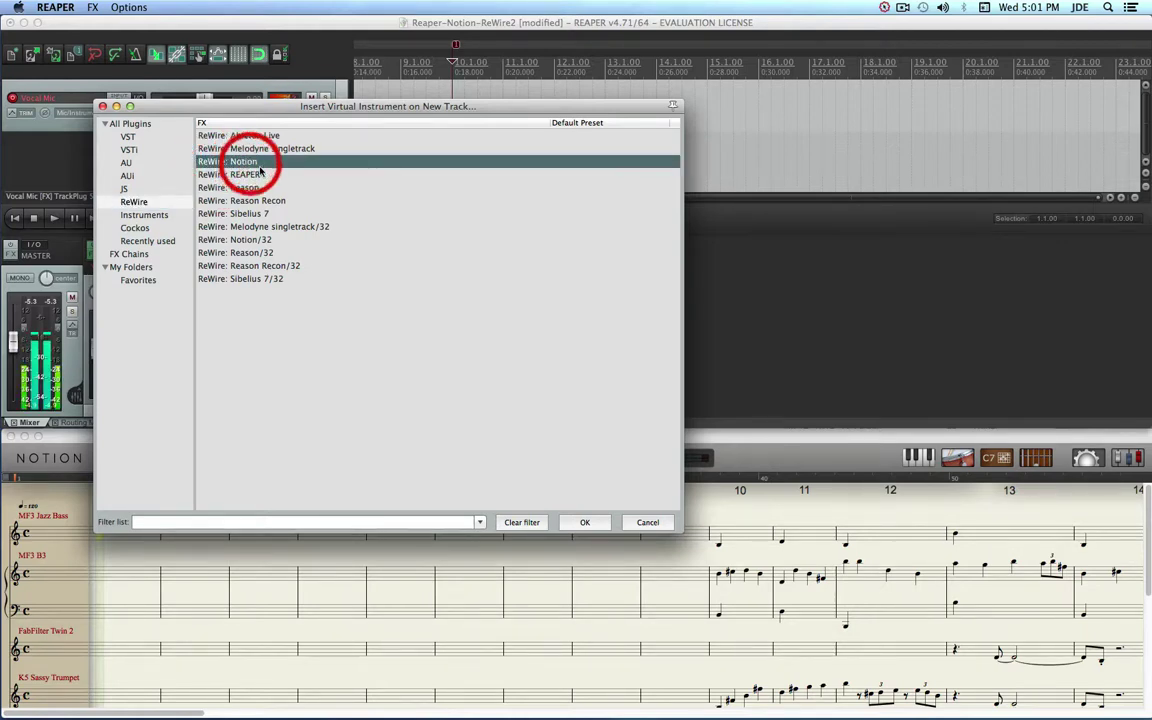
{"action": "left_click", "coordinate": [585, 523]}
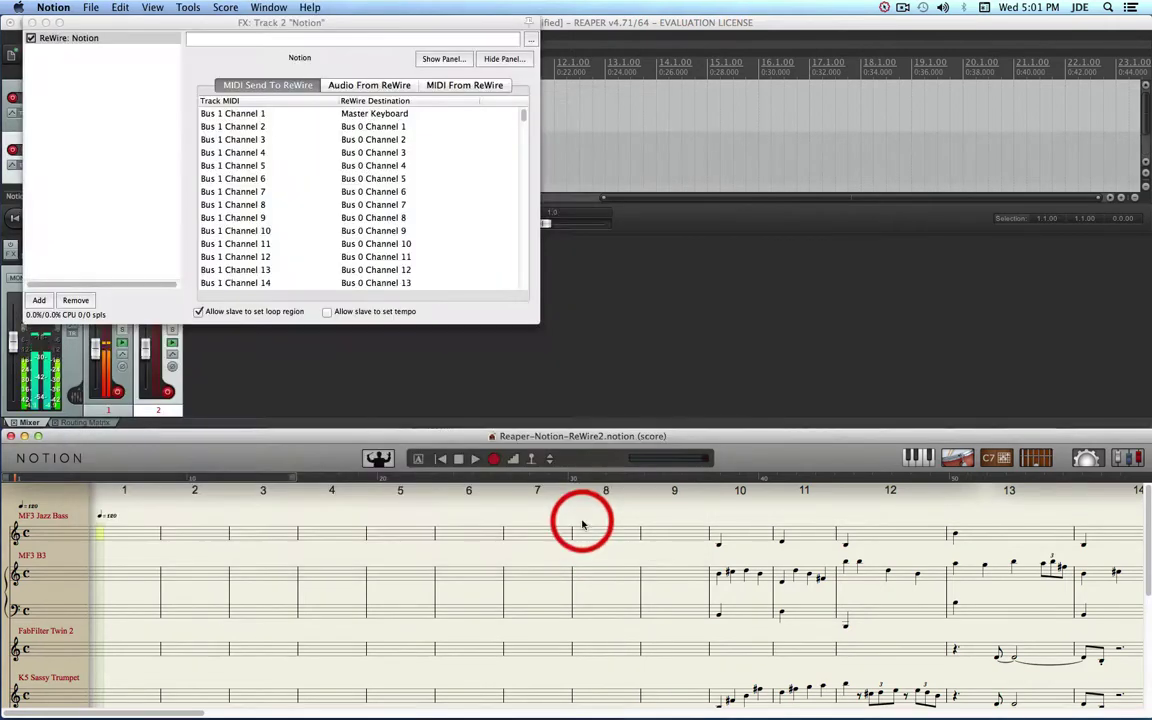
Step: Review the Notion track's Audio From ReWire channel mapping, then close its FX window
{"action": "left_click", "coordinate": [366, 89]}
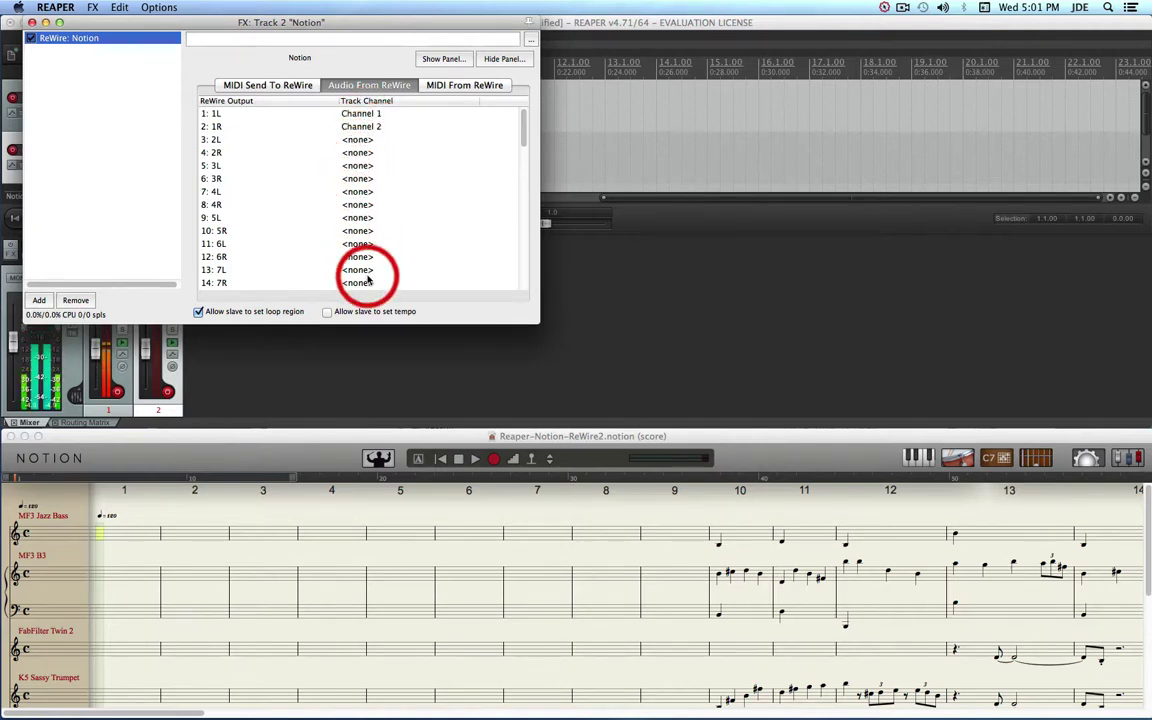
{"action": "left_click", "coordinate": [32, 22]}
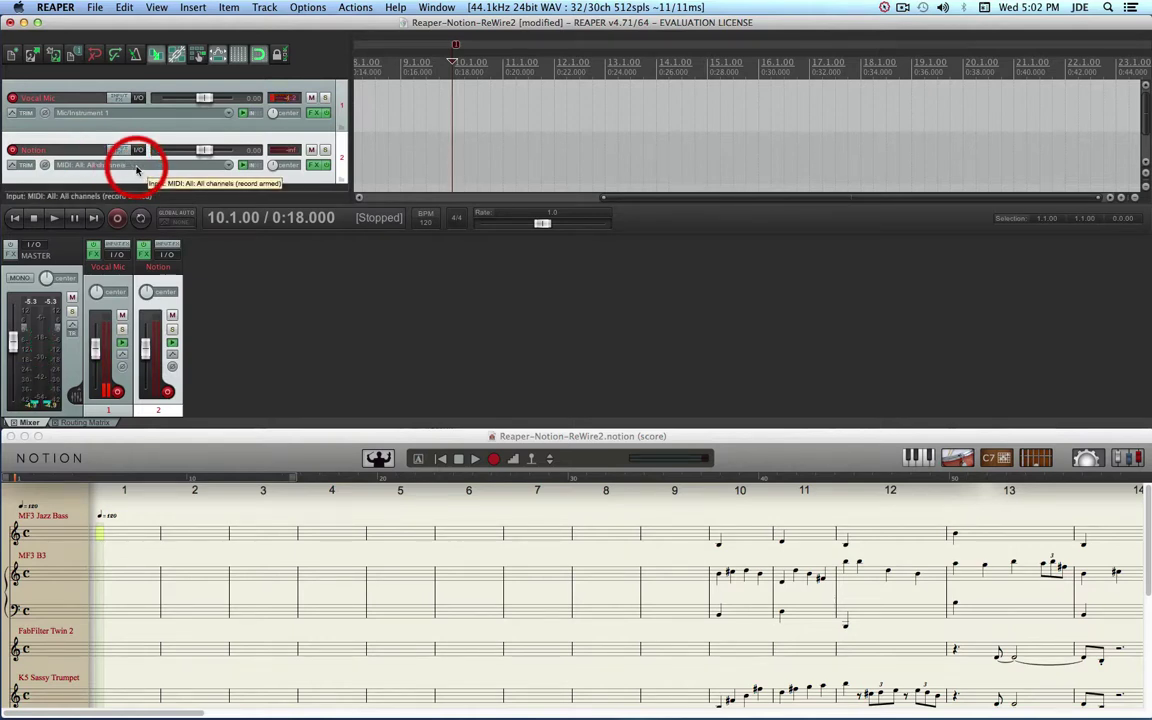
Step: Set the Notion track's input to None and record its stereo output, latency compensated
{"action": "left_click", "coordinate": [137, 170]}
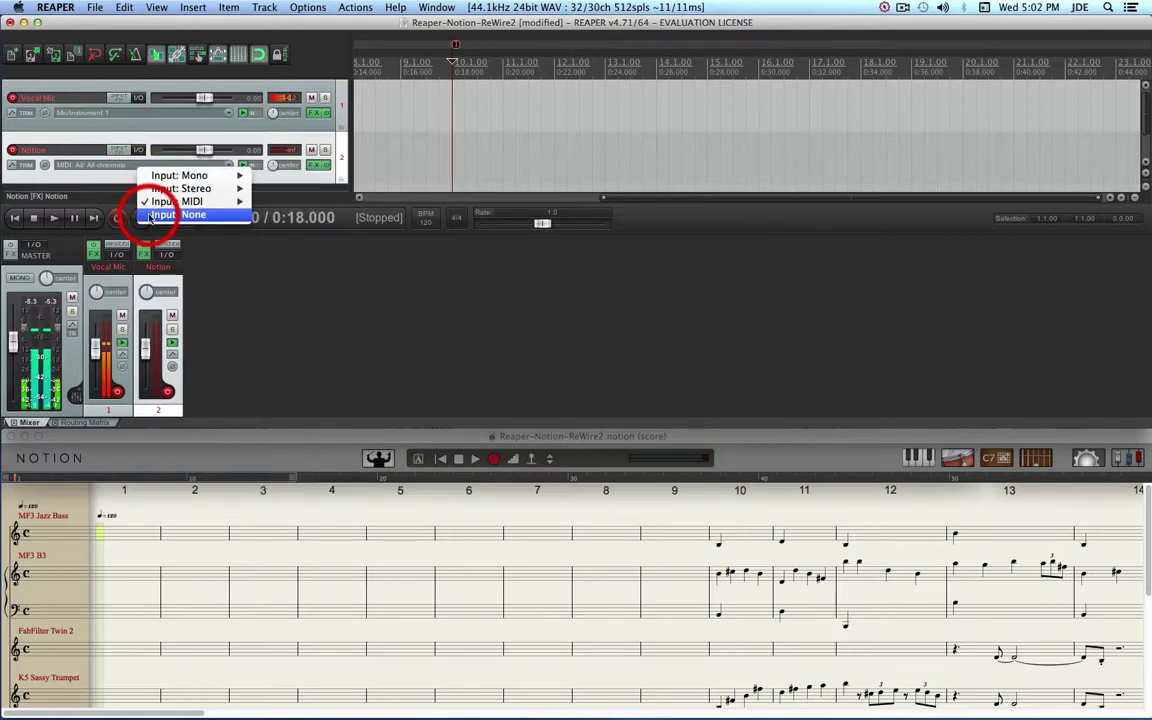
{"action": "left_click", "coordinate": [157, 216]}
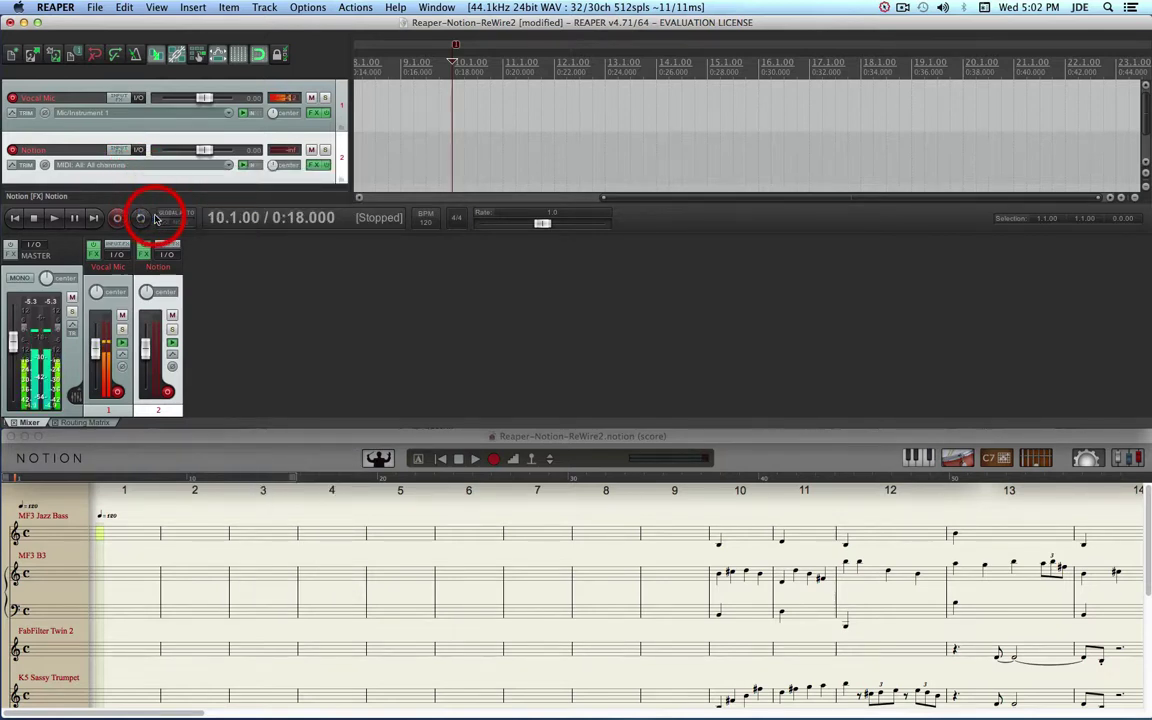
{"action": "right_click", "coordinate": [168, 393]}
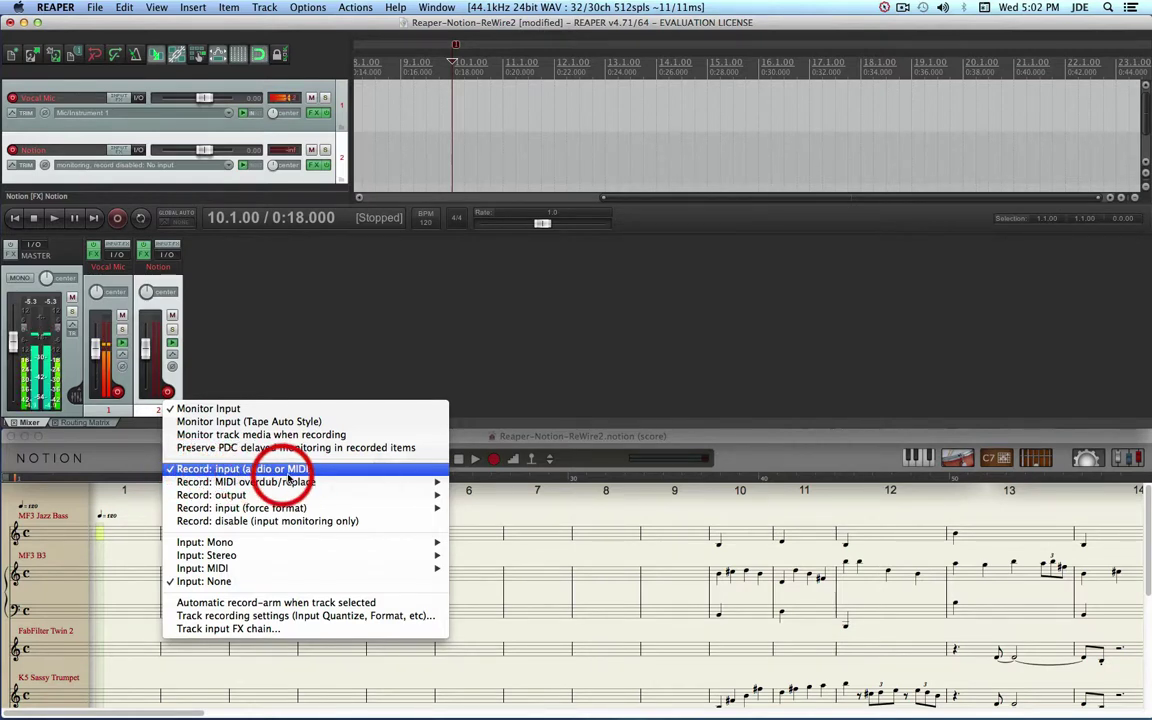
{"action": "mouse_move", "coordinate": [255, 495]}
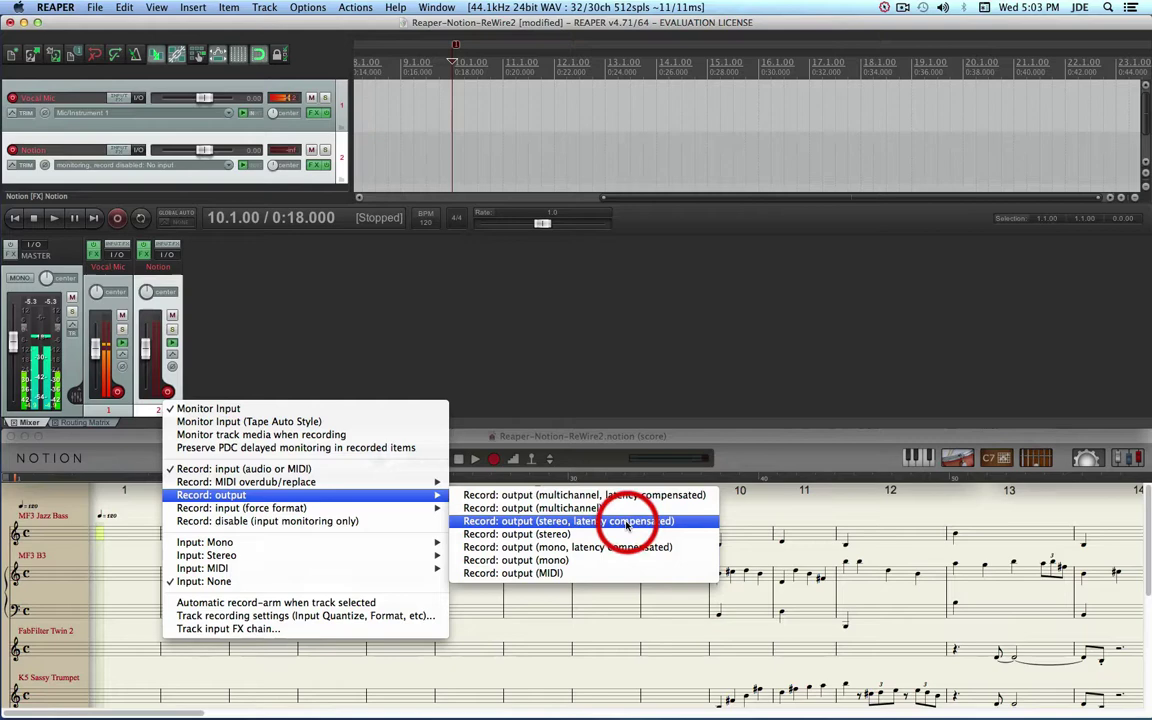
{"action": "left_click", "coordinate": [589, 522]}
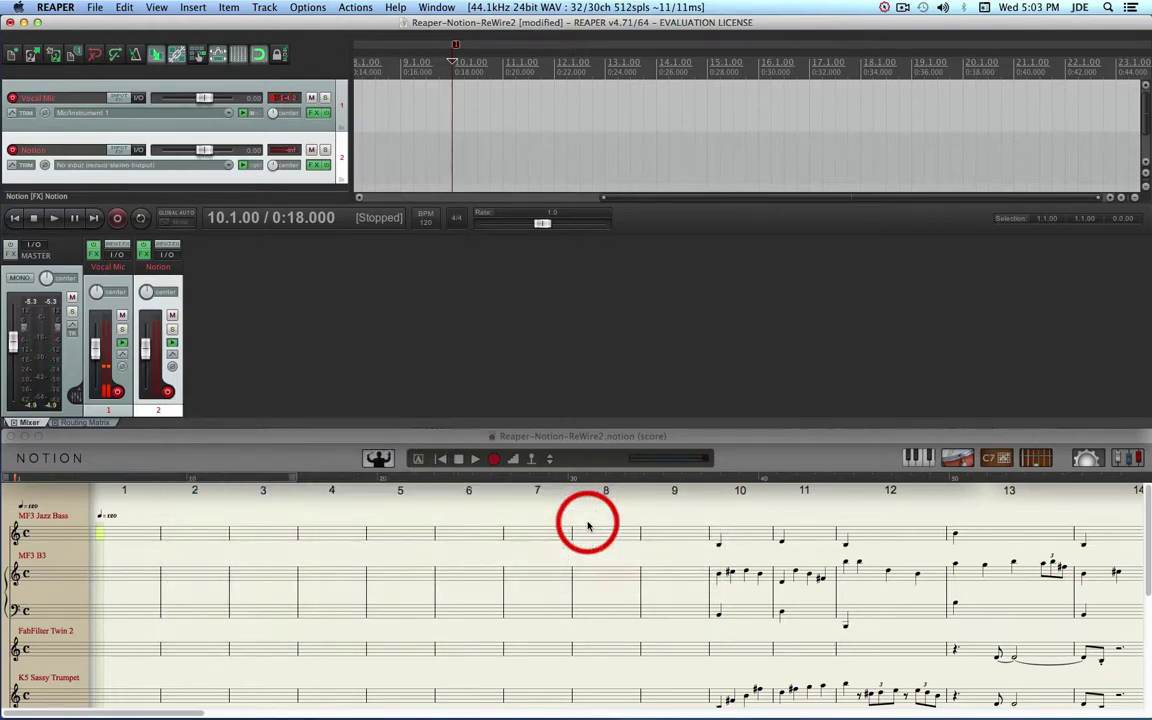
Step: Set the Notion track to 16 track channels in its routing window
{"action": "left_click", "coordinate": [63, 173]}
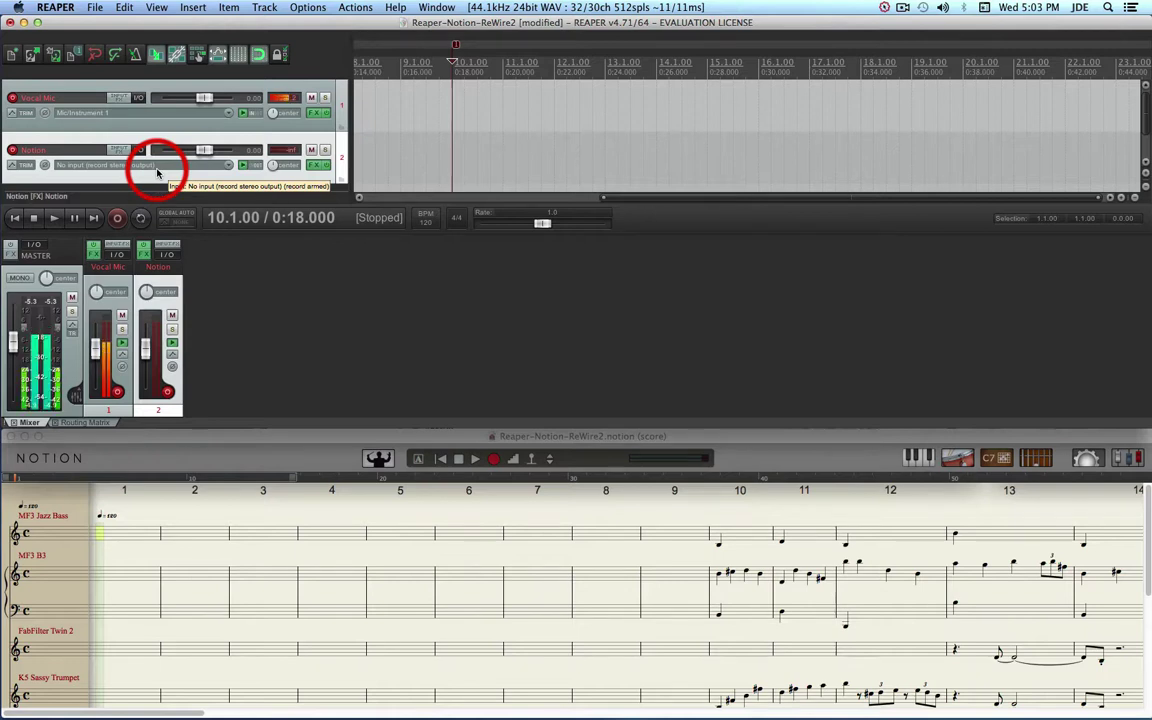
{"action": "left_click", "coordinate": [166, 255]}
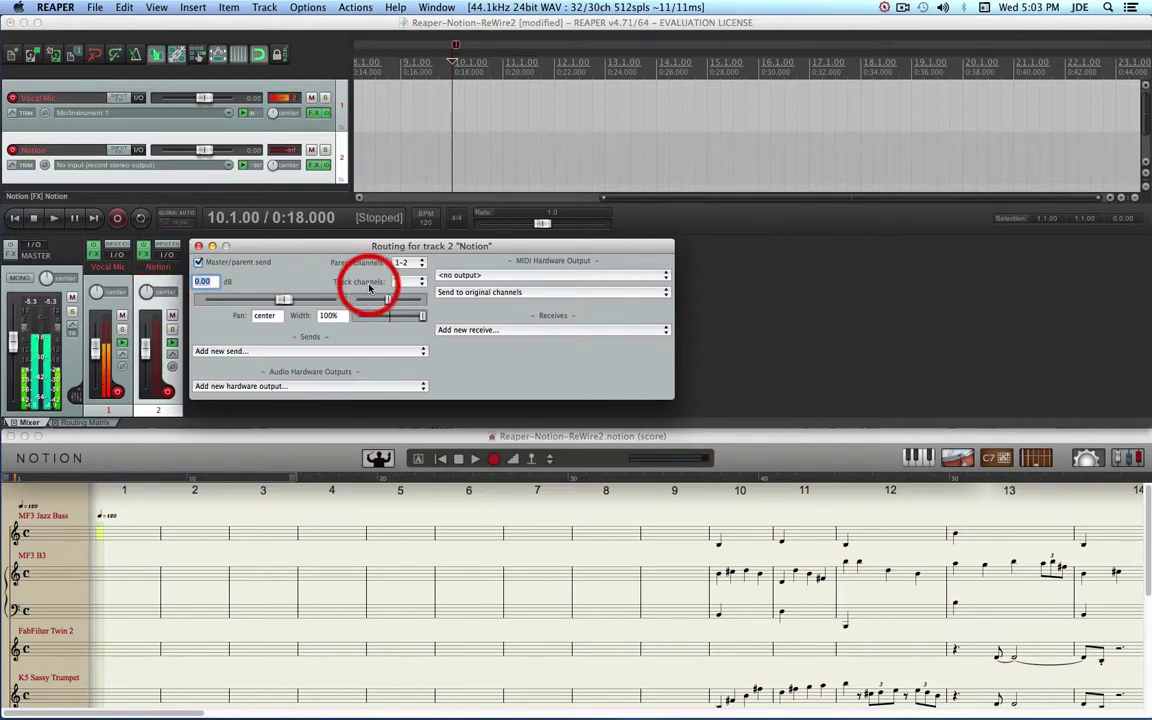
{"action": "left_click", "coordinate": [421, 284]}
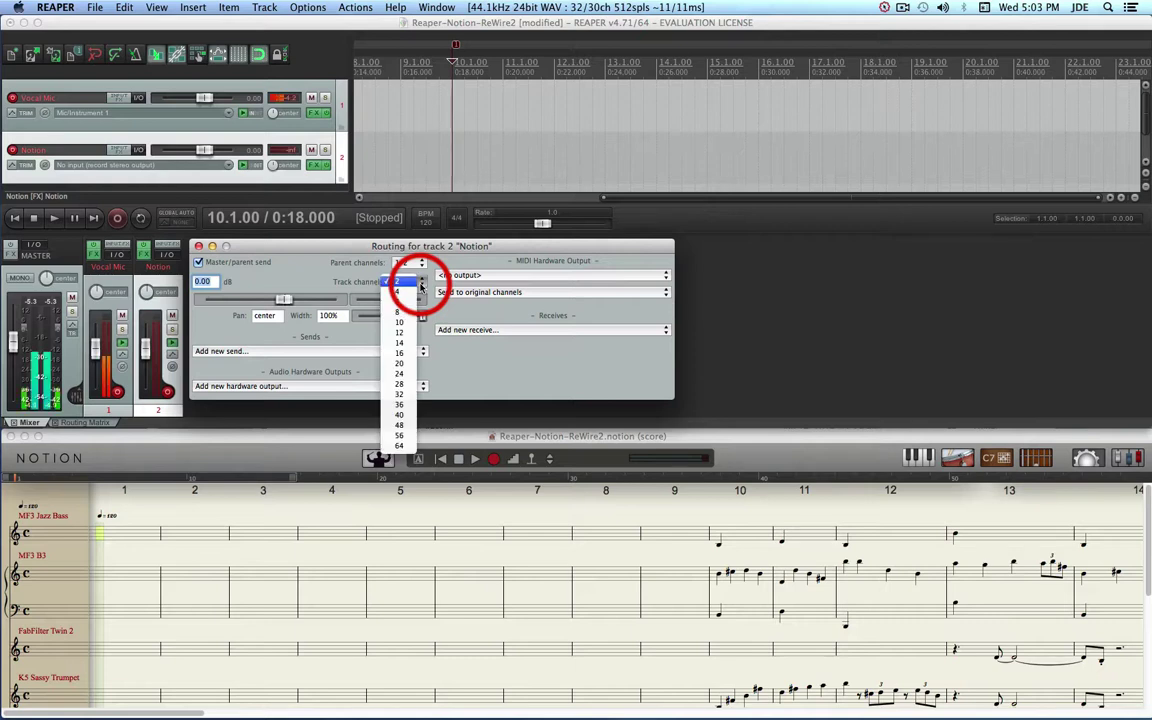
{"action": "left_click", "coordinate": [403, 355]}
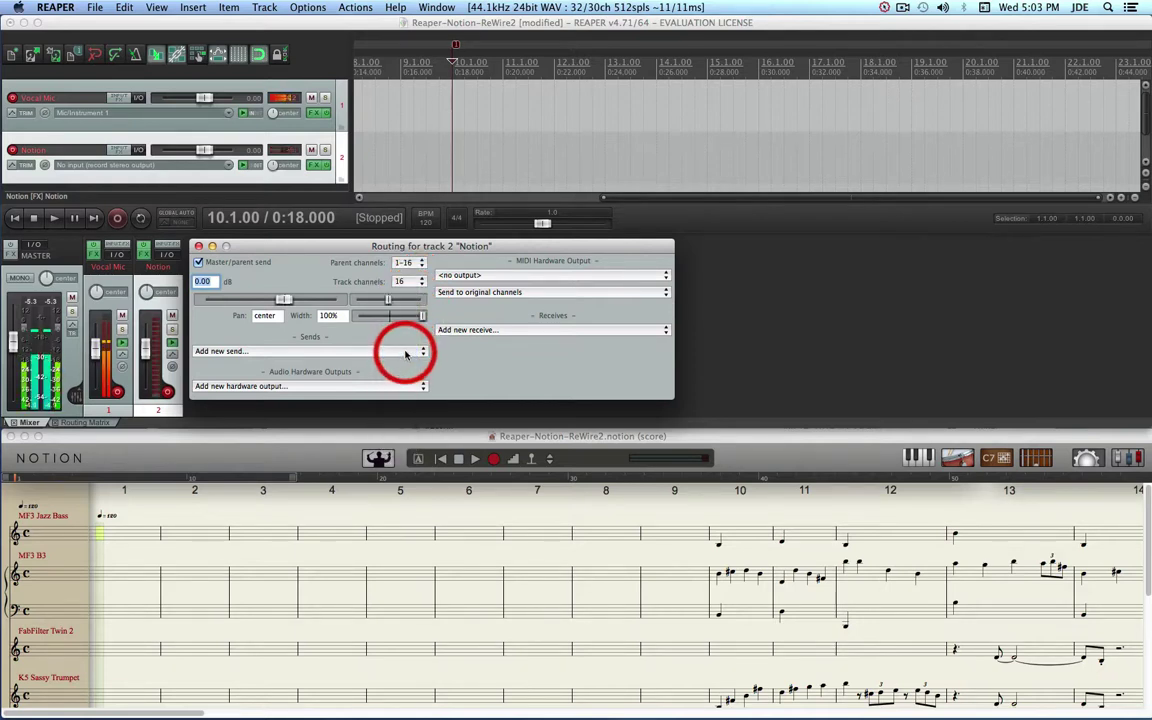
{"action": "left_click", "coordinate": [408, 283]}
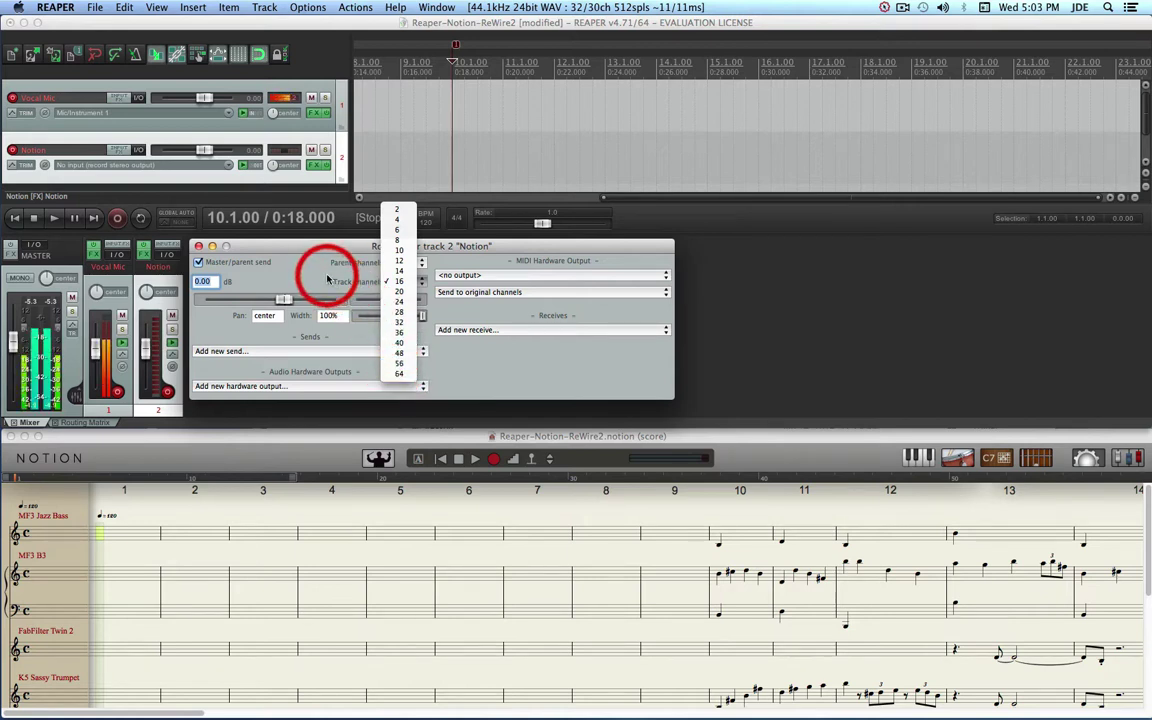
{"action": "left_click", "coordinate": [399, 281]}
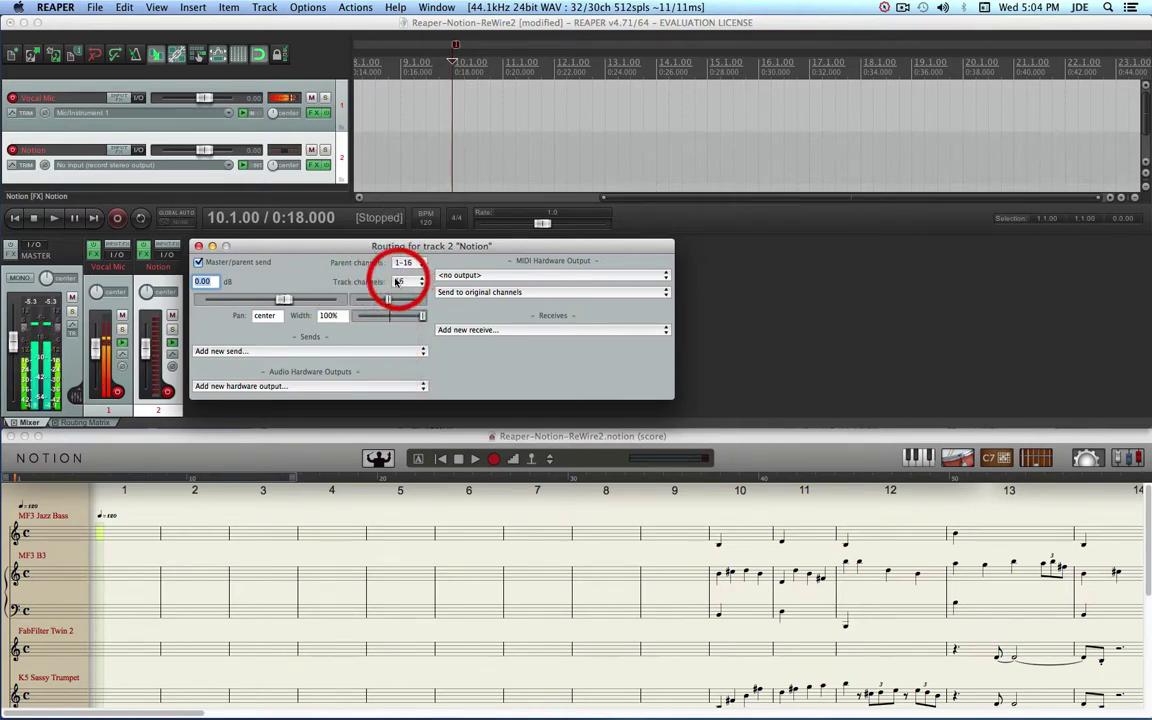
{"action": "left_click", "coordinate": [199, 246]}
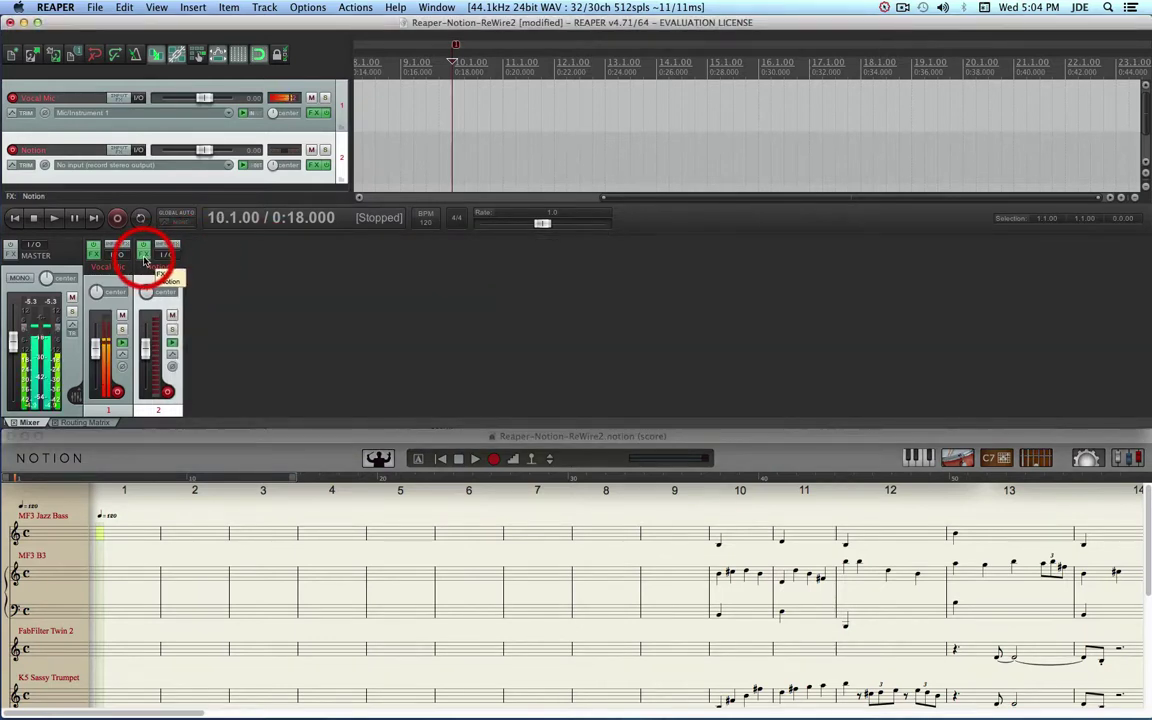
Step: Route ReWire outputs 2L, 2R, 3L and 3R to track channels 3, 4, 5 and 6
{"action": "left_click", "coordinate": [145, 257]}
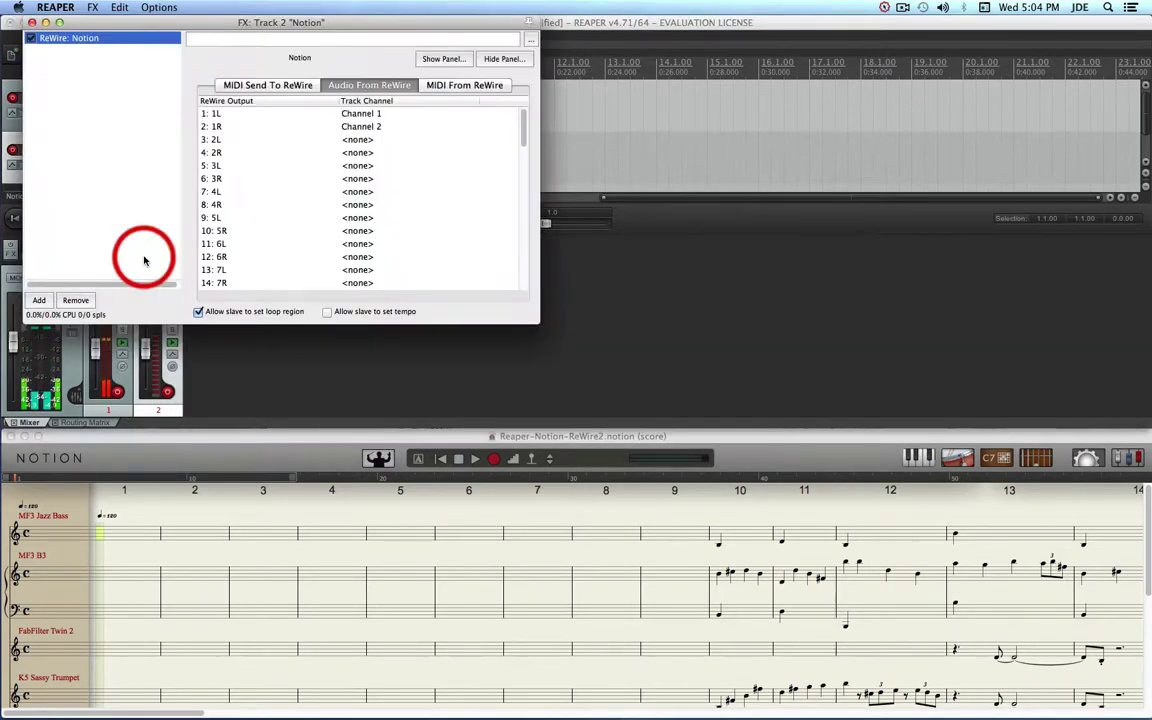
{"action": "left_click", "coordinate": [355, 141]}
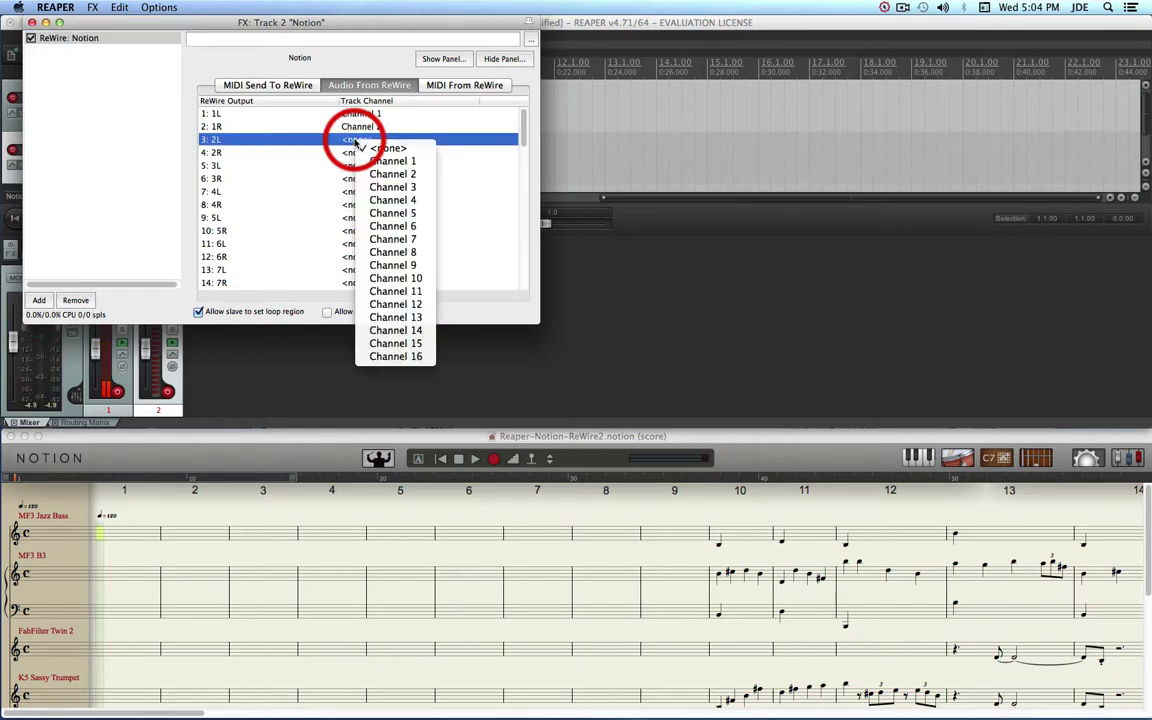
{"action": "left_click", "coordinate": [400, 188]}
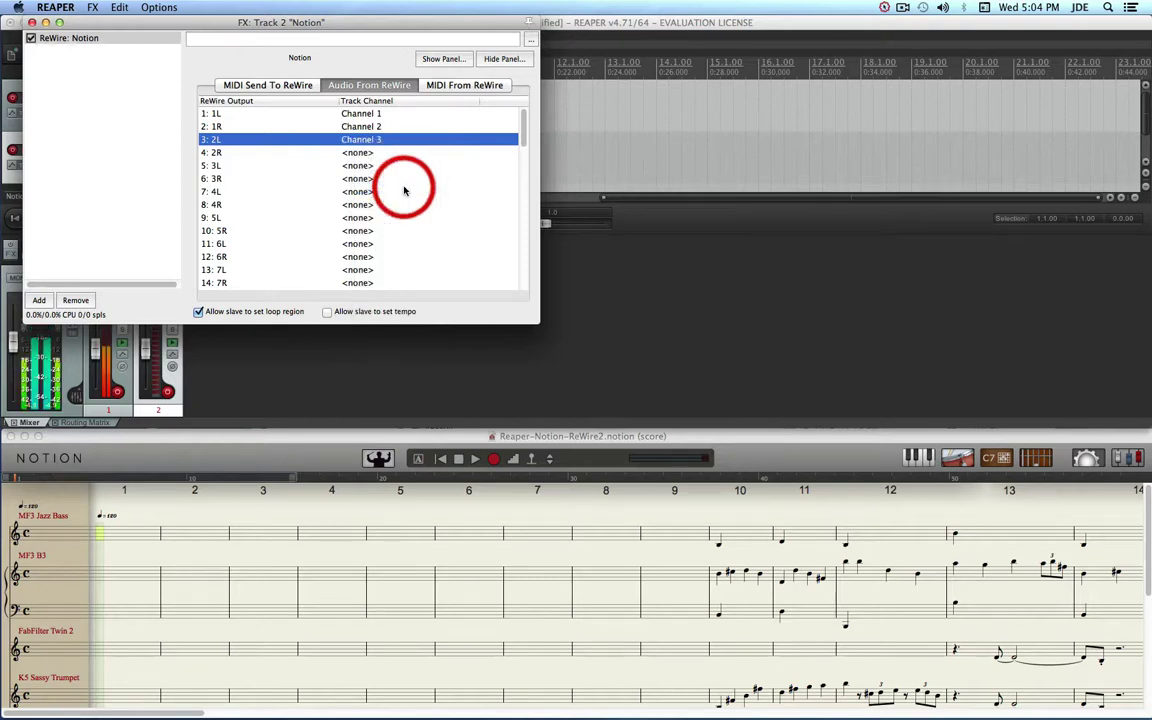
{"action": "left_click", "coordinate": [362, 153]}
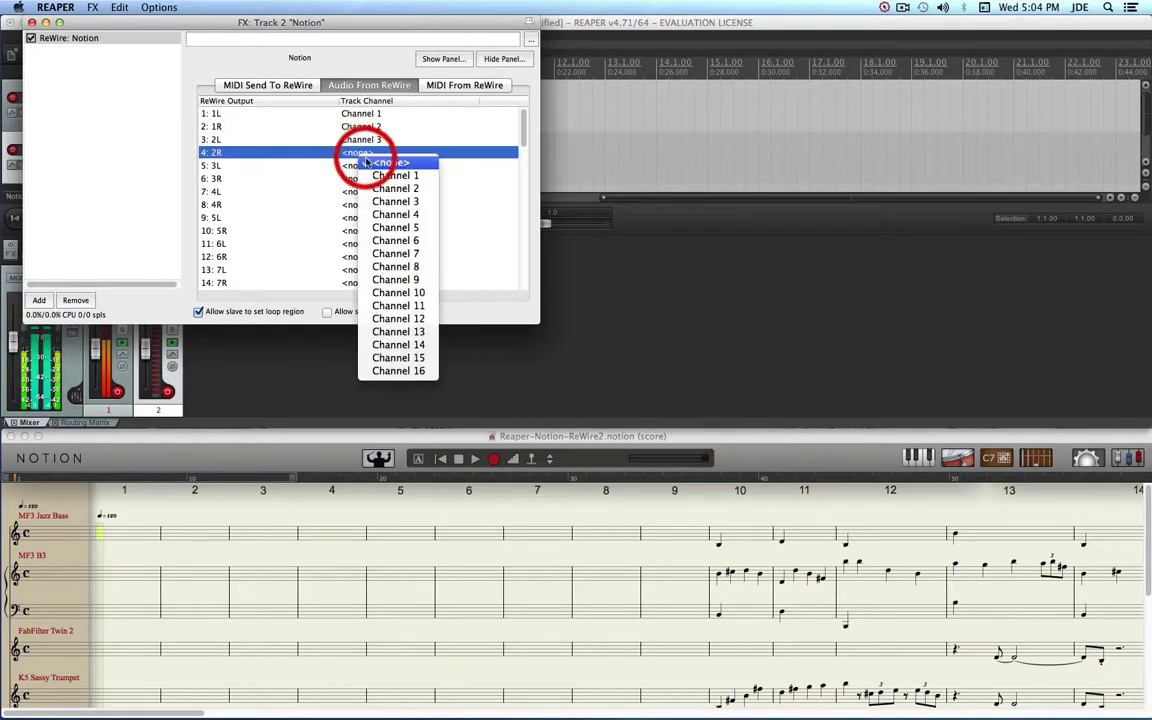
{"action": "left_click", "coordinate": [398, 214]}
{"action": "left_click", "coordinate": [358, 166]}
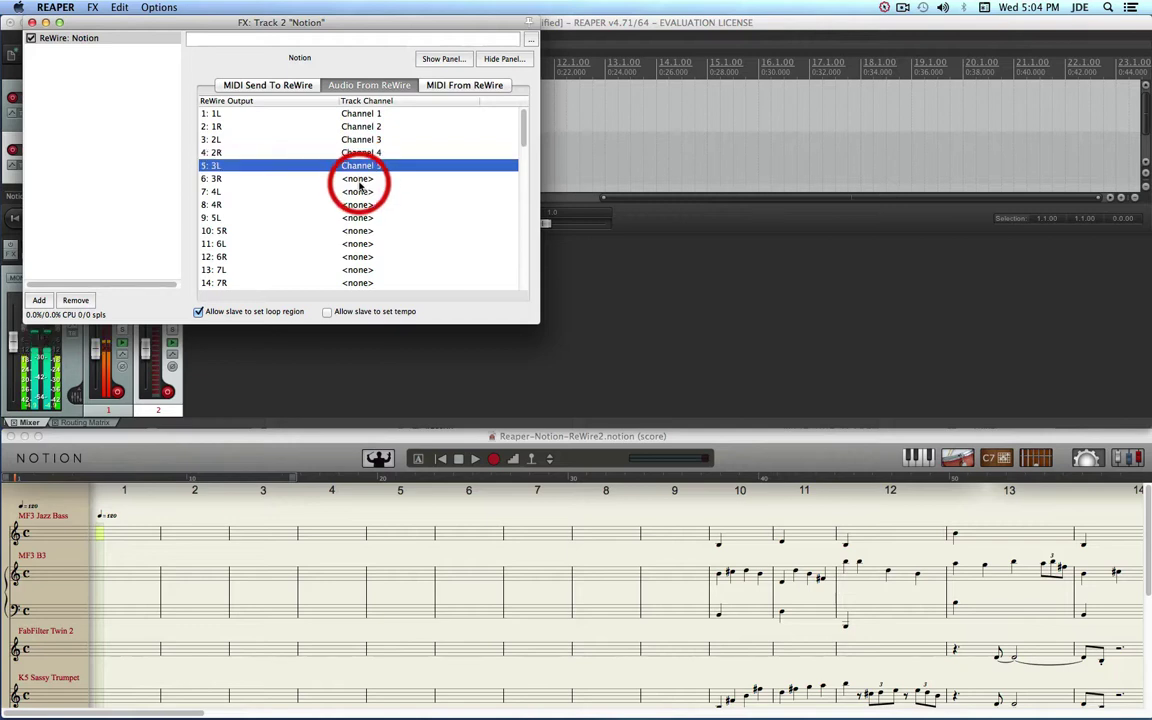
{"action": "left_click", "coordinate": [361, 183]}
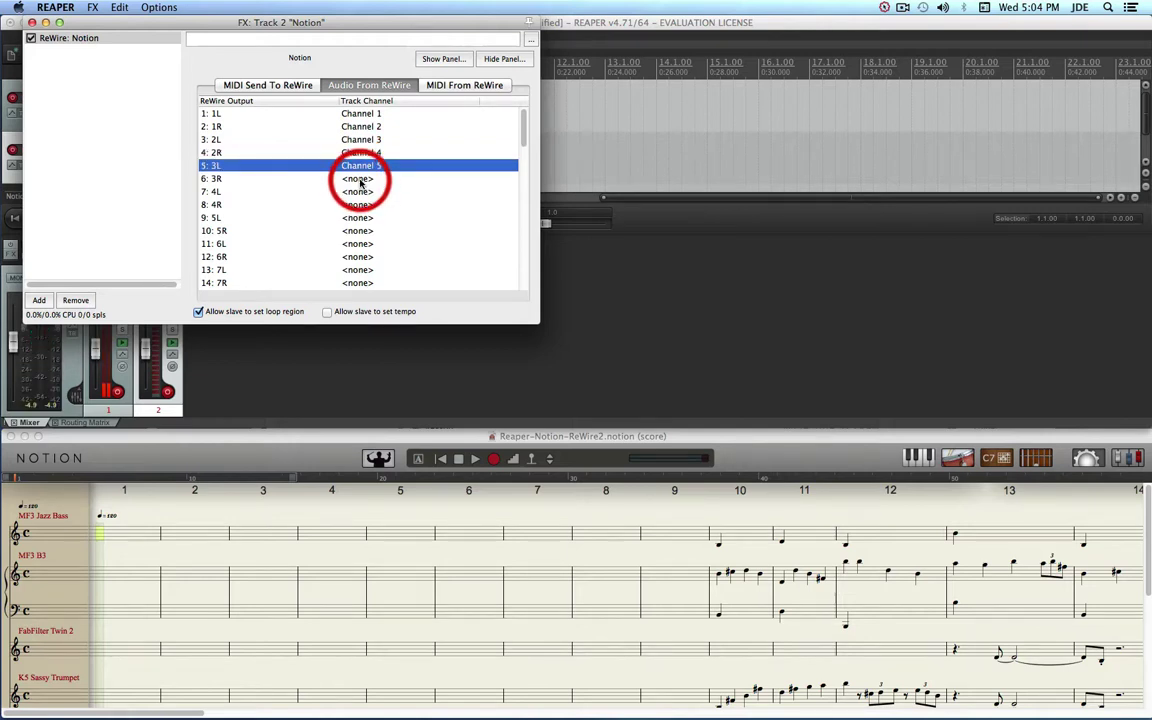
{"action": "left_click", "coordinate": [361, 180]}
{"action": "left_click", "coordinate": [361, 182]}
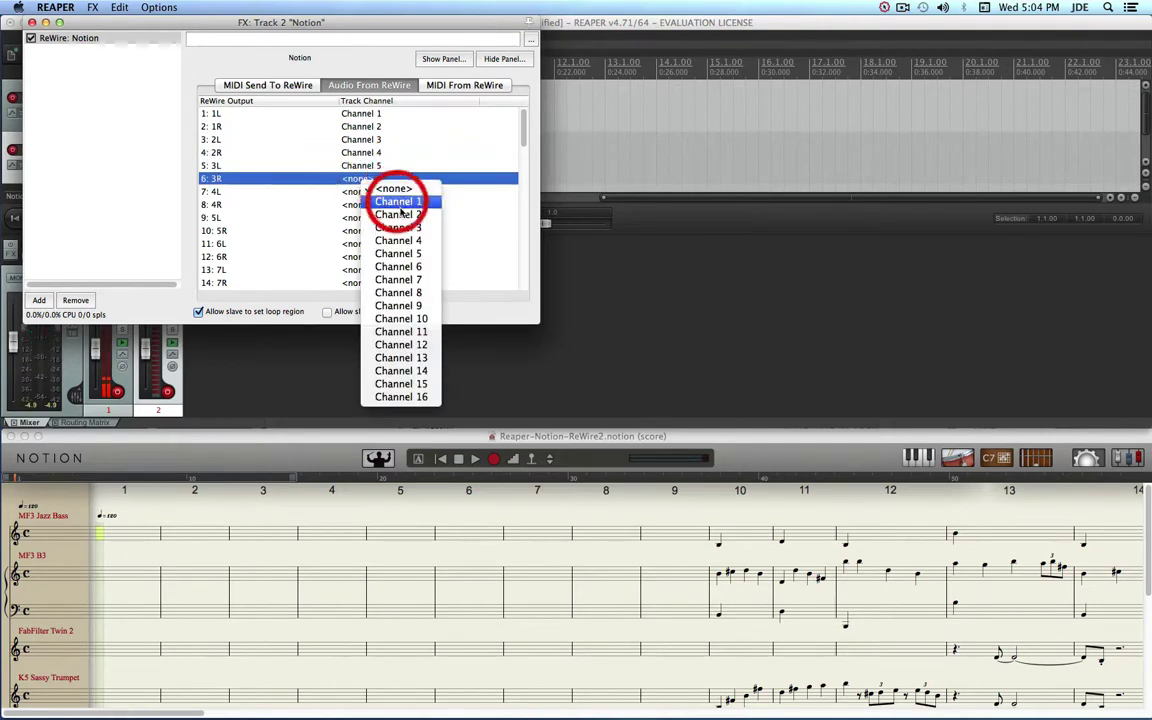
{"action": "left_click", "coordinate": [418, 268]}
Step: Route ReWire outputs 4L, 4R, 5L and 5R to track channels 7, 8, 9 and 10
{"action": "left_click", "coordinate": [362, 192]}
{"action": "left_click", "coordinate": [362, 192]}
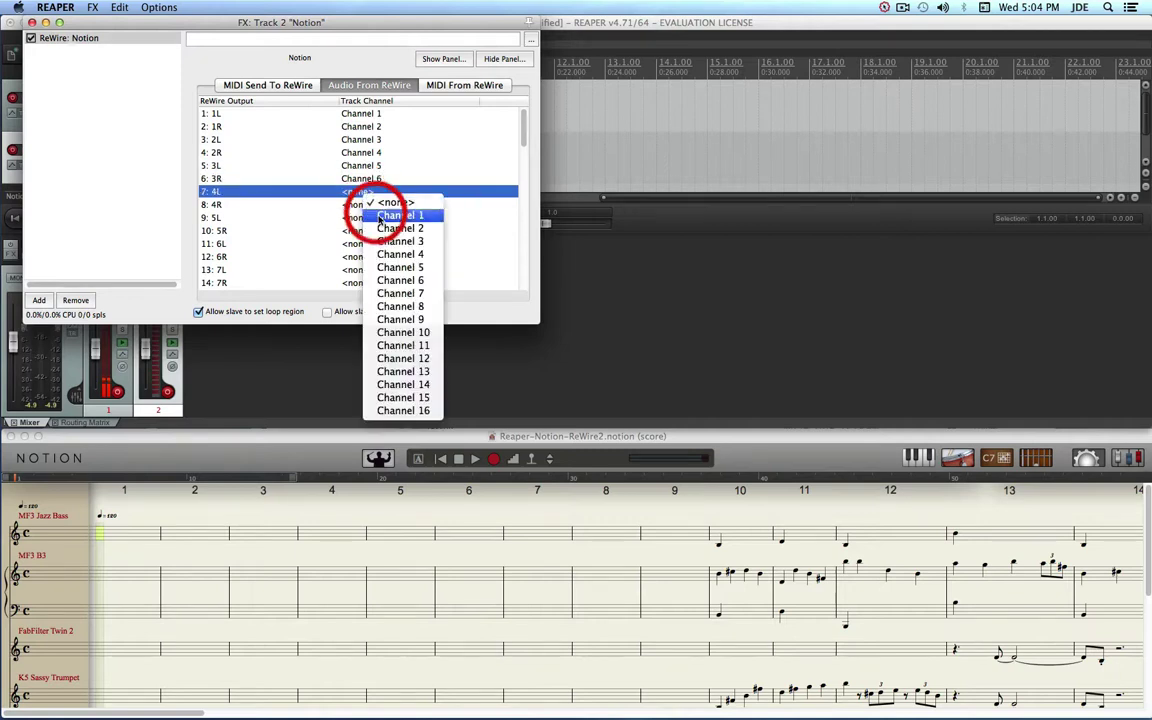
{"action": "left_click", "coordinate": [403, 296]}
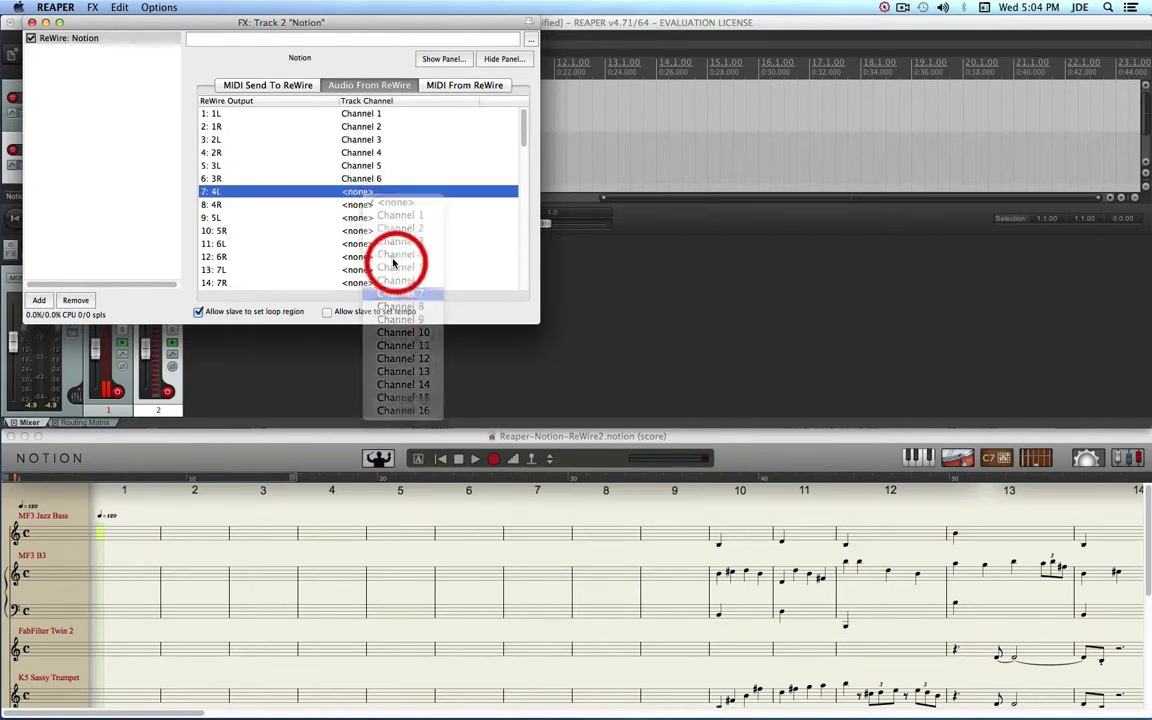
{"action": "left_click", "coordinate": [358, 205]}
{"action": "left_click", "coordinate": [358, 205]}
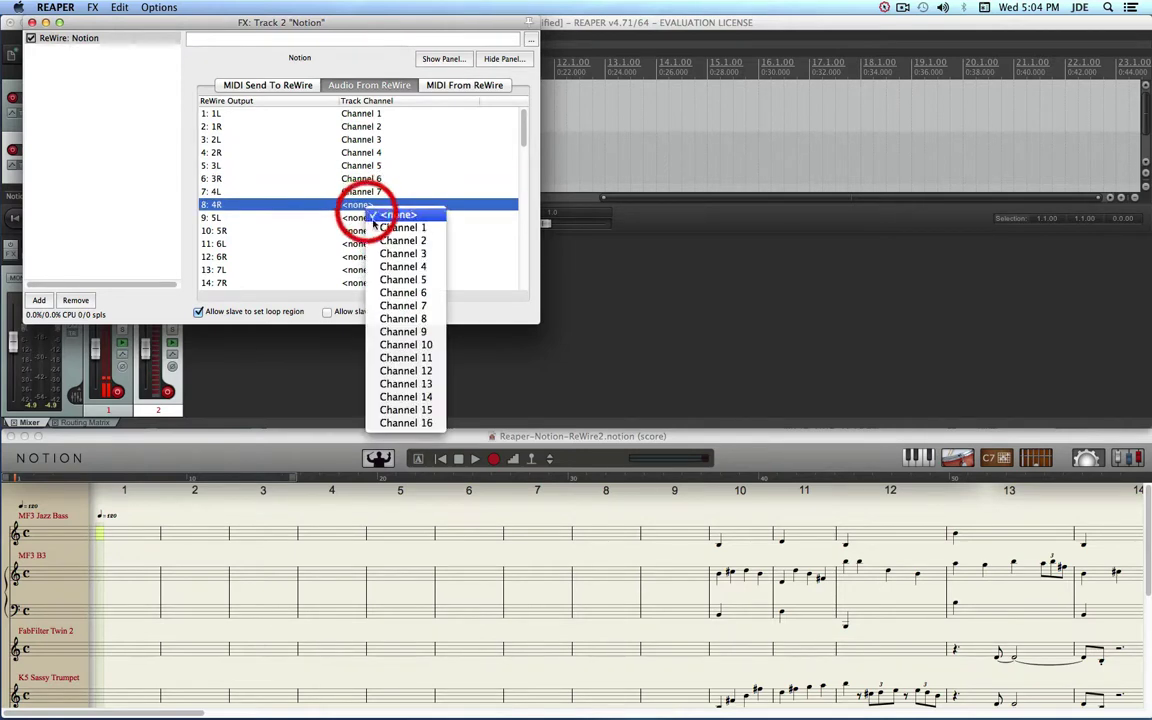
{"action": "left_click", "coordinate": [421, 319]}
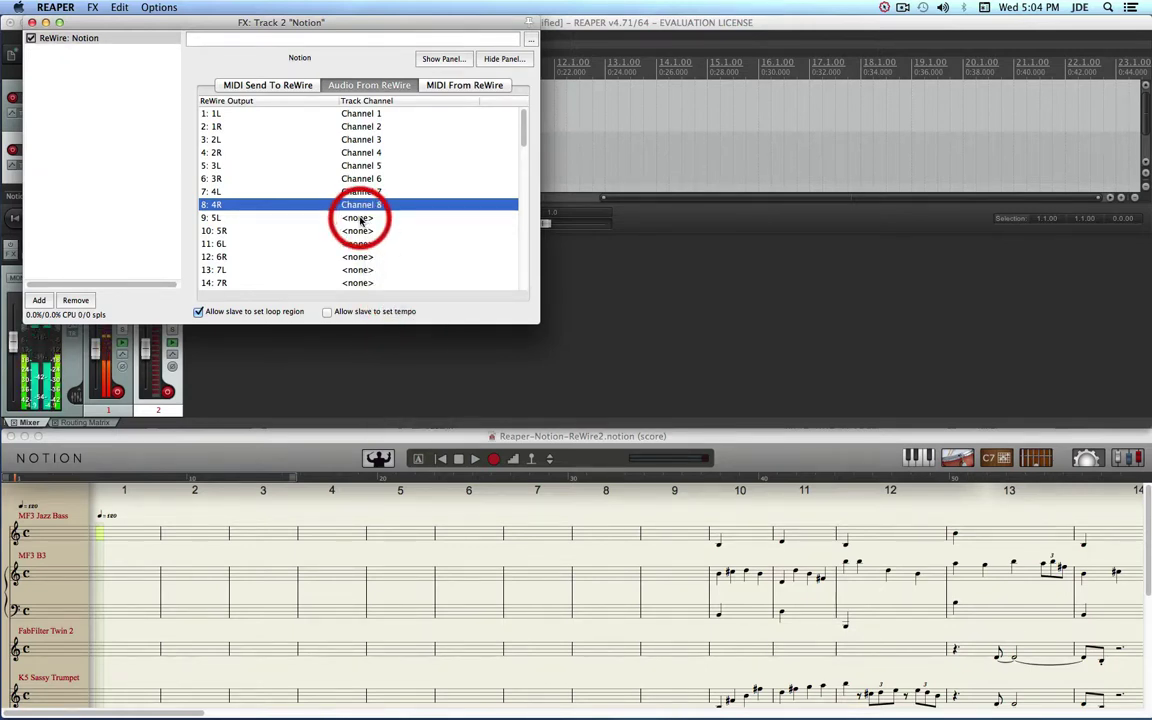
{"action": "left_click", "coordinate": [361, 220]}
{"action": "left_click", "coordinate": [361, 220]}
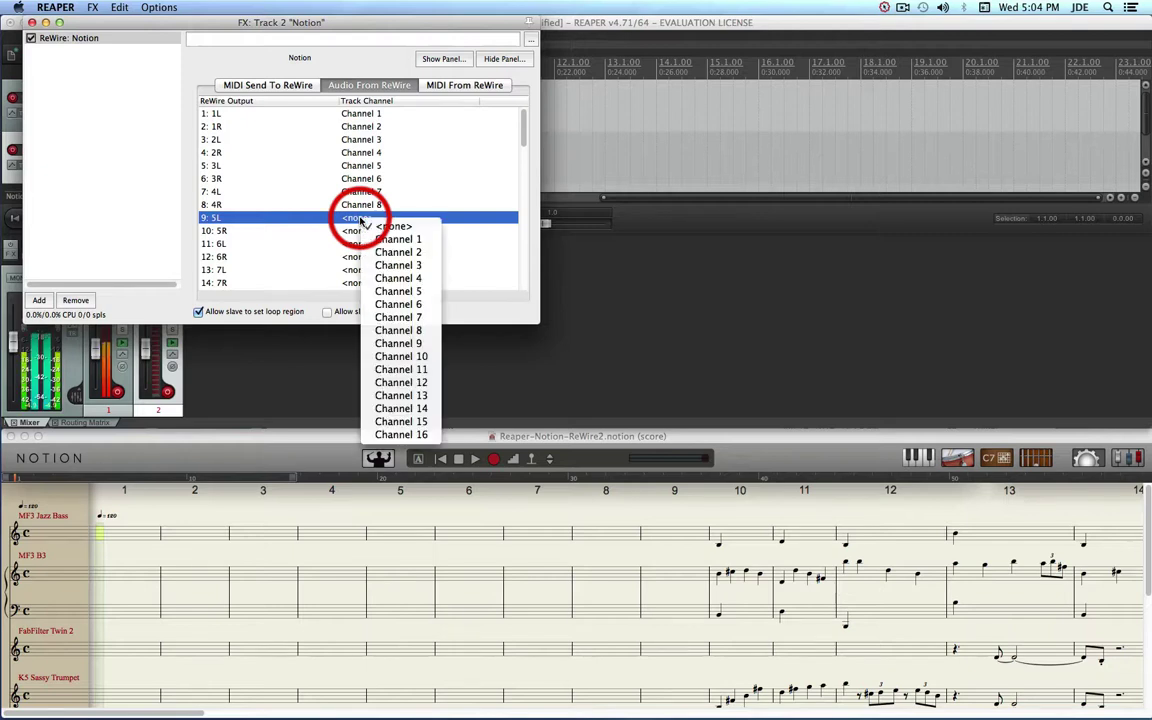
{"action": "left_click", "coordinate": [418, 344]}
{"action": "left_click", "coordinate": [355, 233]}
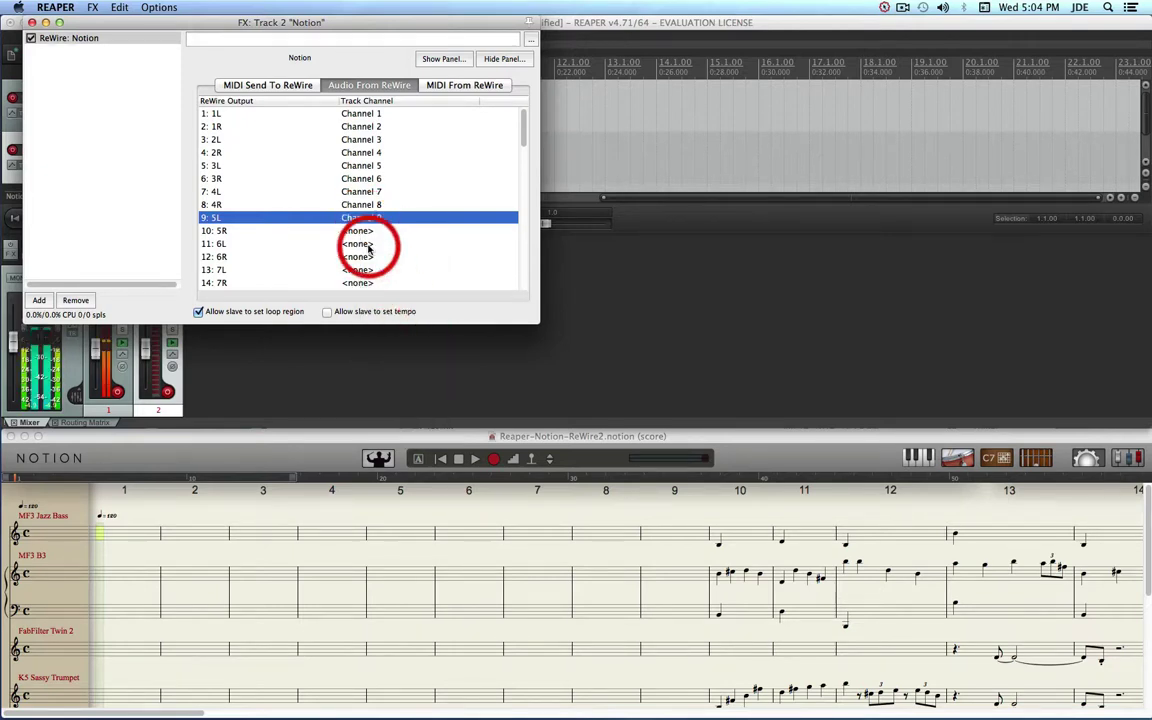
{"action": "left_click", "coordinate": [362, 234]}
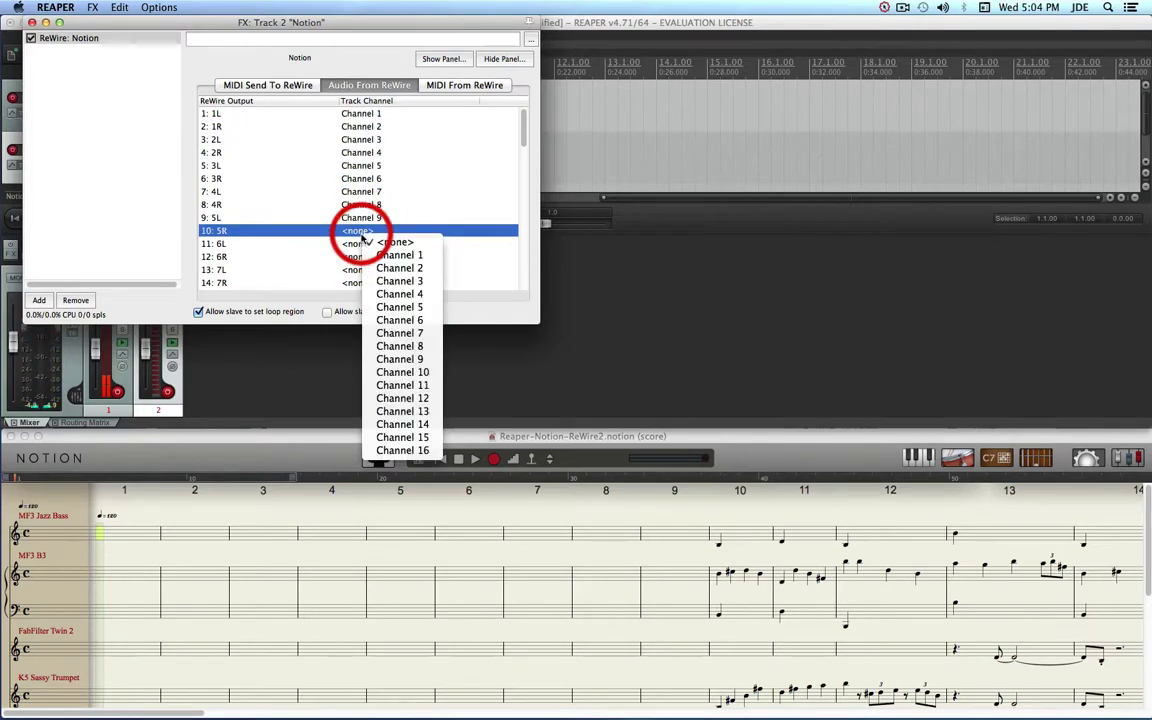
{"action": "left_click", "coordinate": [410, 373]}
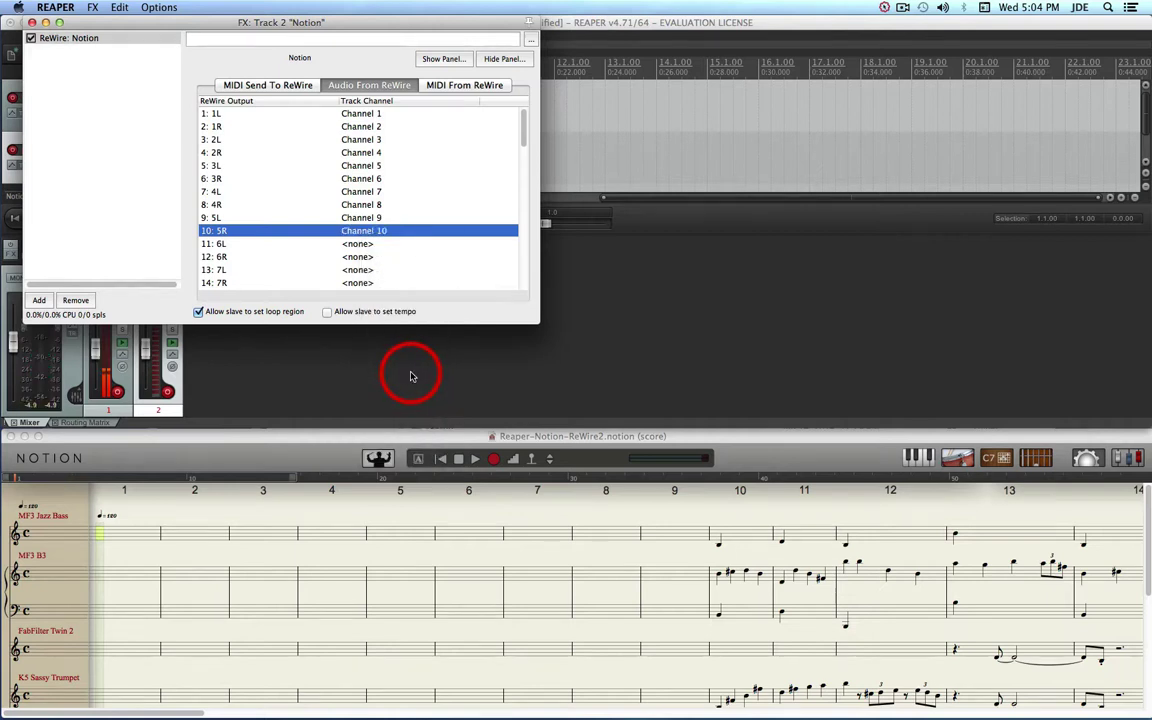
{"action": "left_click", "coordinate": [31, 22]}
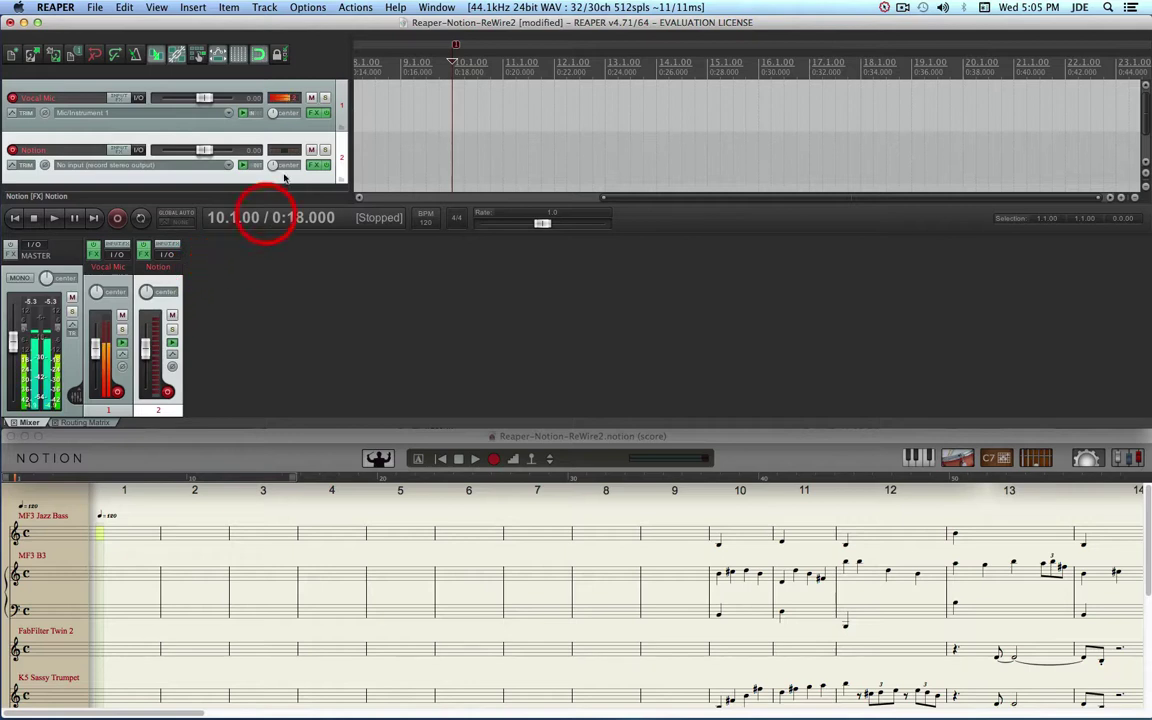
Step: Insert an empty track 3 and bring up the Notion track's routing window
{"action": "left_click", "coordinate": [266, 9]}
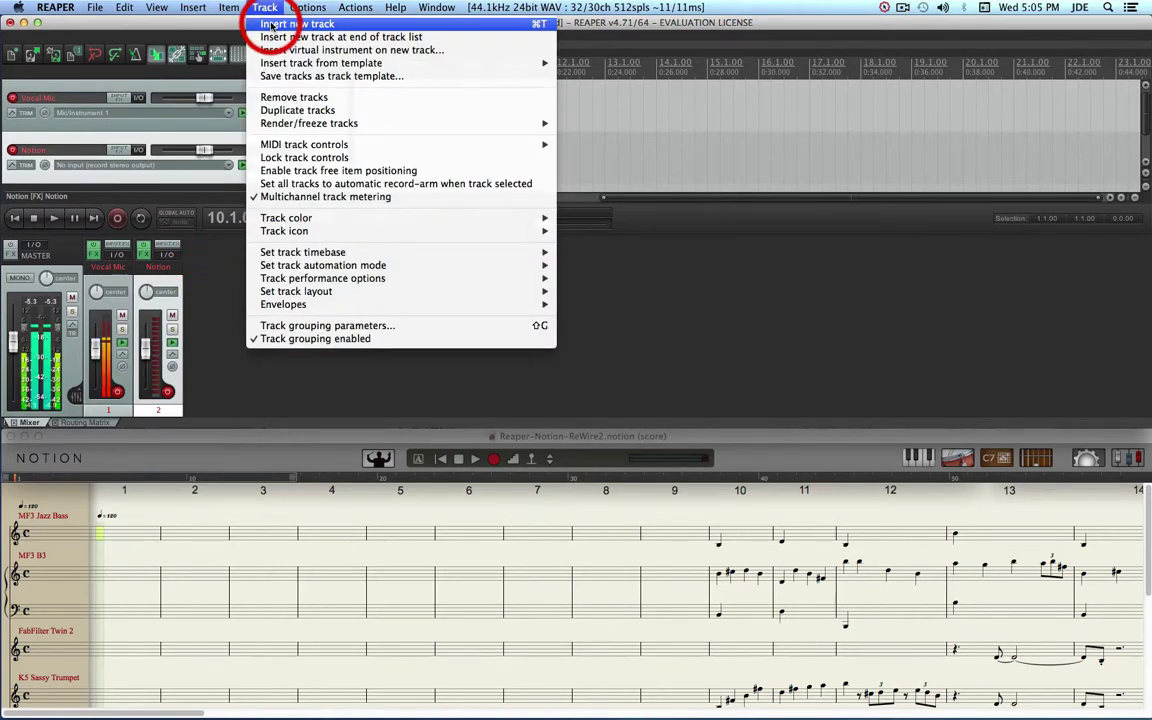
{"action": "left_click", "coordinate": [272, 24]}
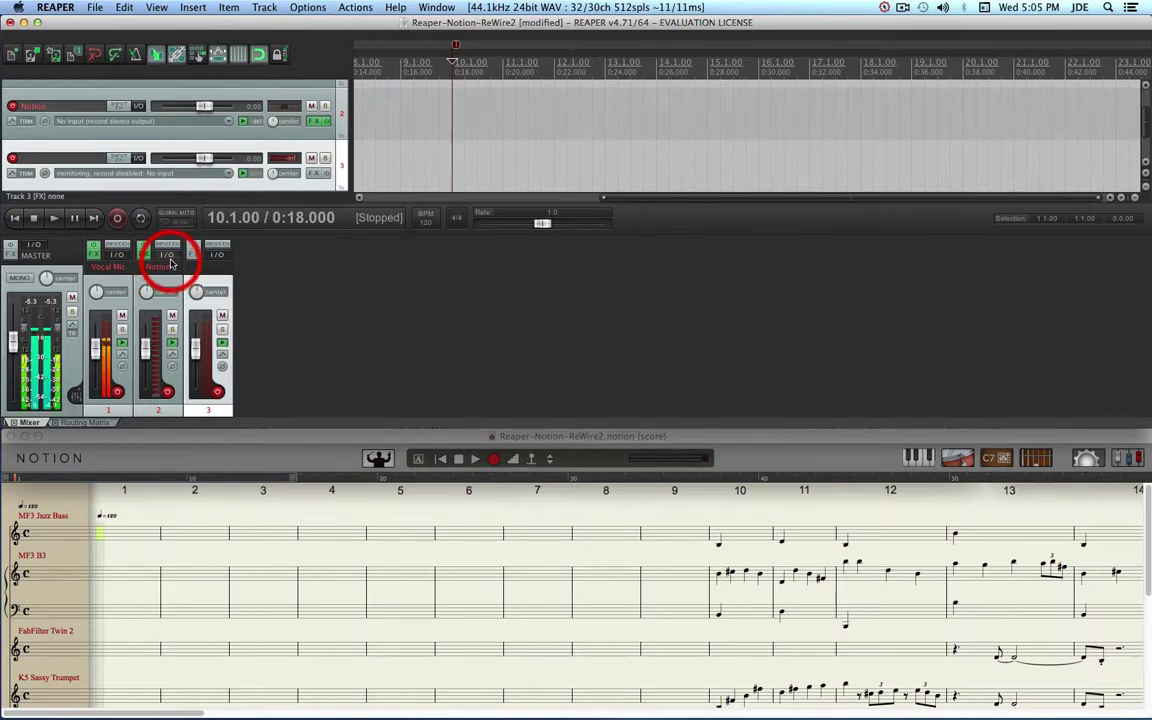
{"action": "left_click", "coordinate": [169, 256]}
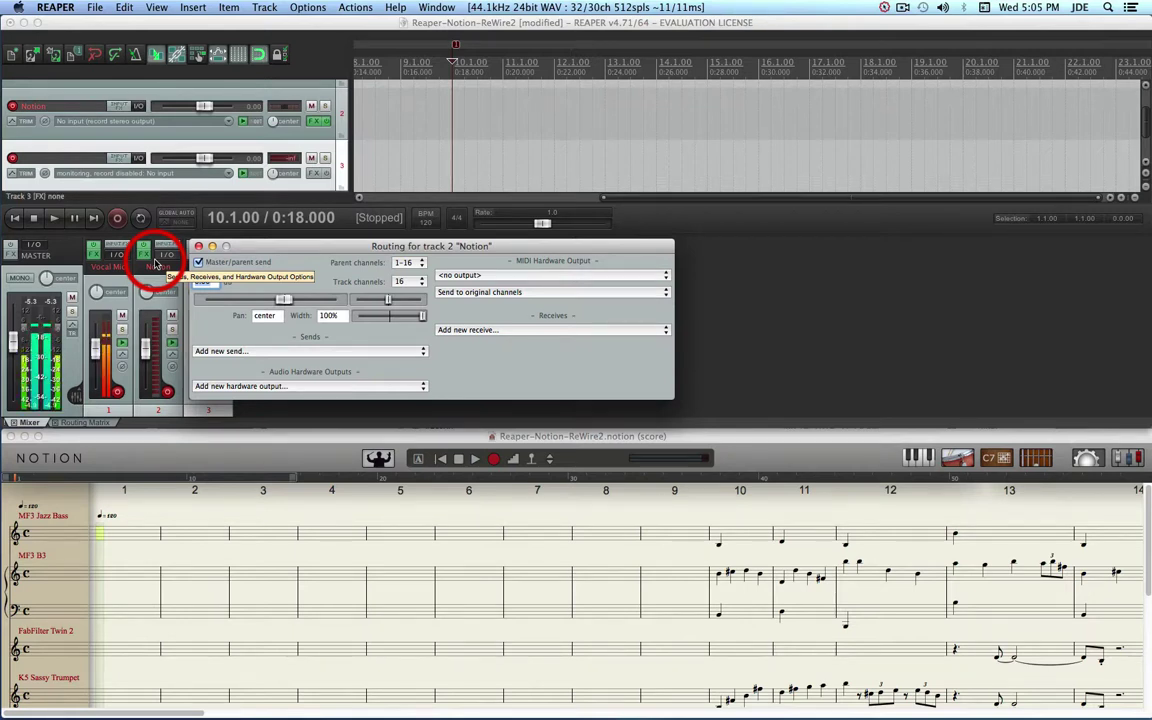
Step: Add two sends to track 3 with stereo sources 3/4 and 5/6
{"action": "left_click", "coordinate": [297, 352]}
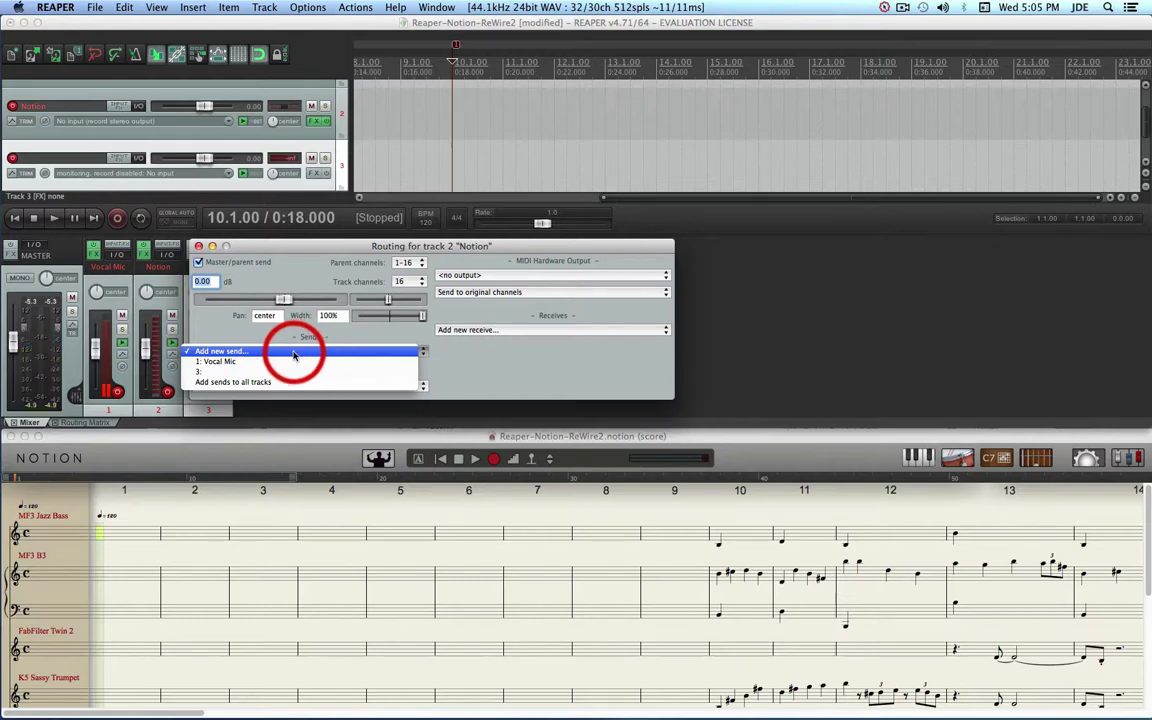
{"action": "left_click", "coordinate": [231, 373]}
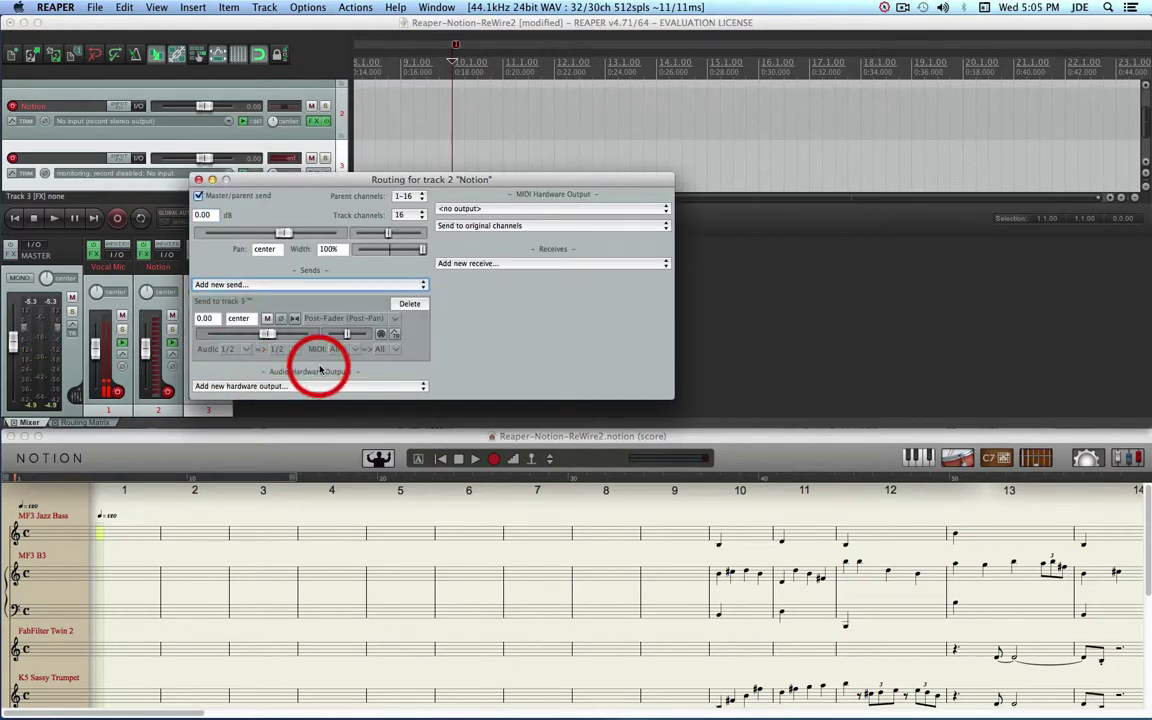
{"action": "left_click", "coordinate": [231, 349]}
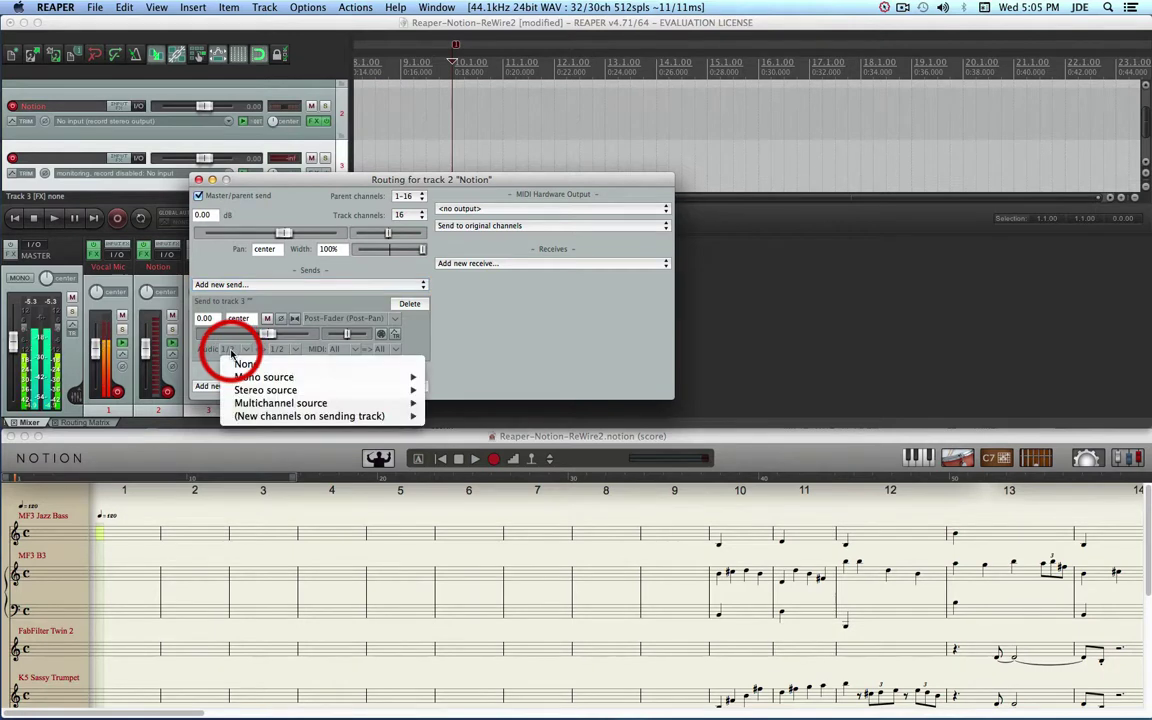
{"action": "mouse_move", "coordinate": [250, 390]}
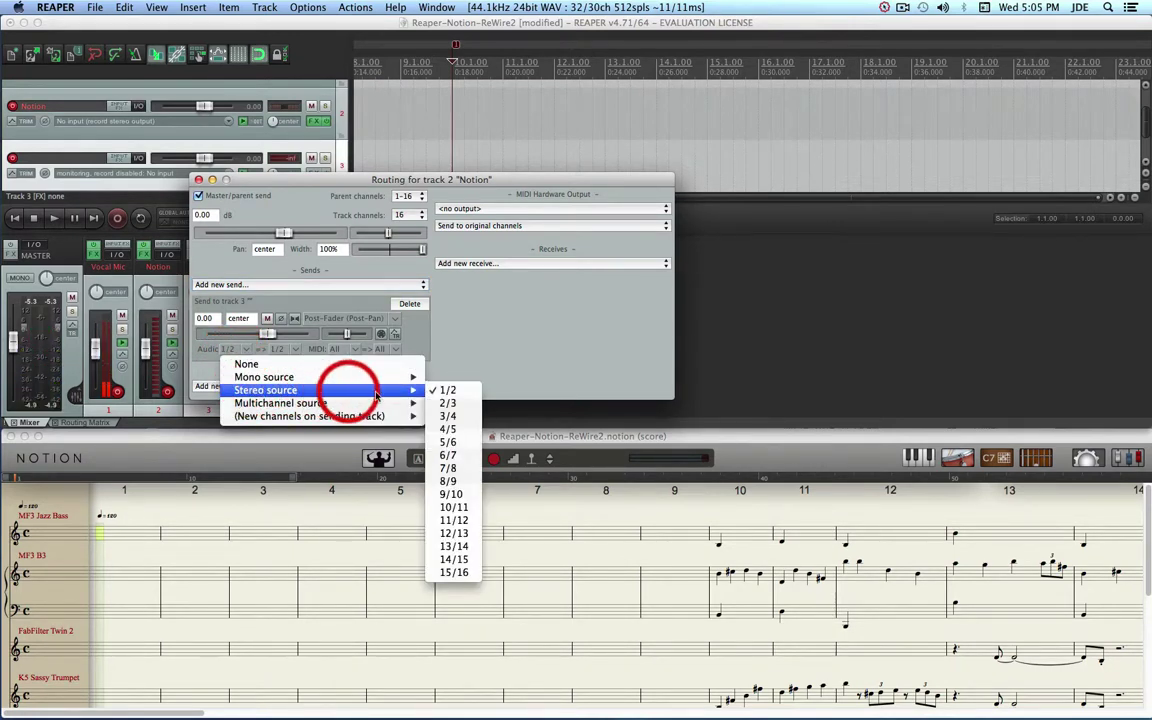
{"action": "left_click", "coordinate": [450, 418]}
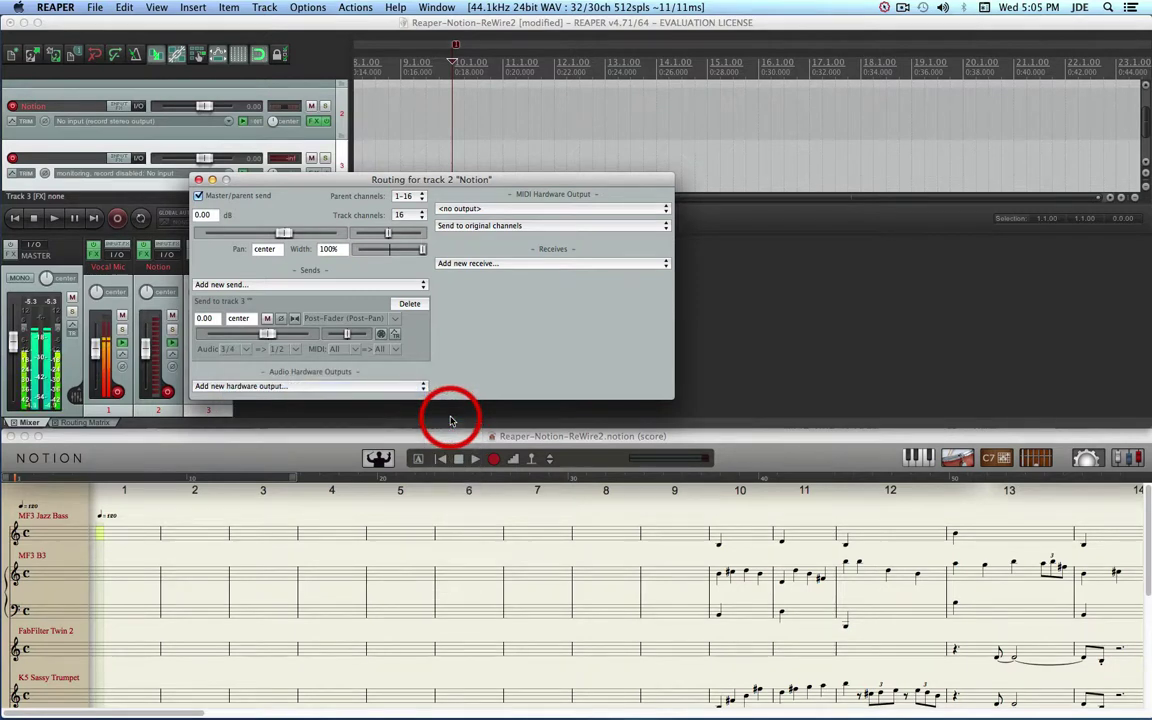
{"action": "left_click", "coordinate": [259, 285]}
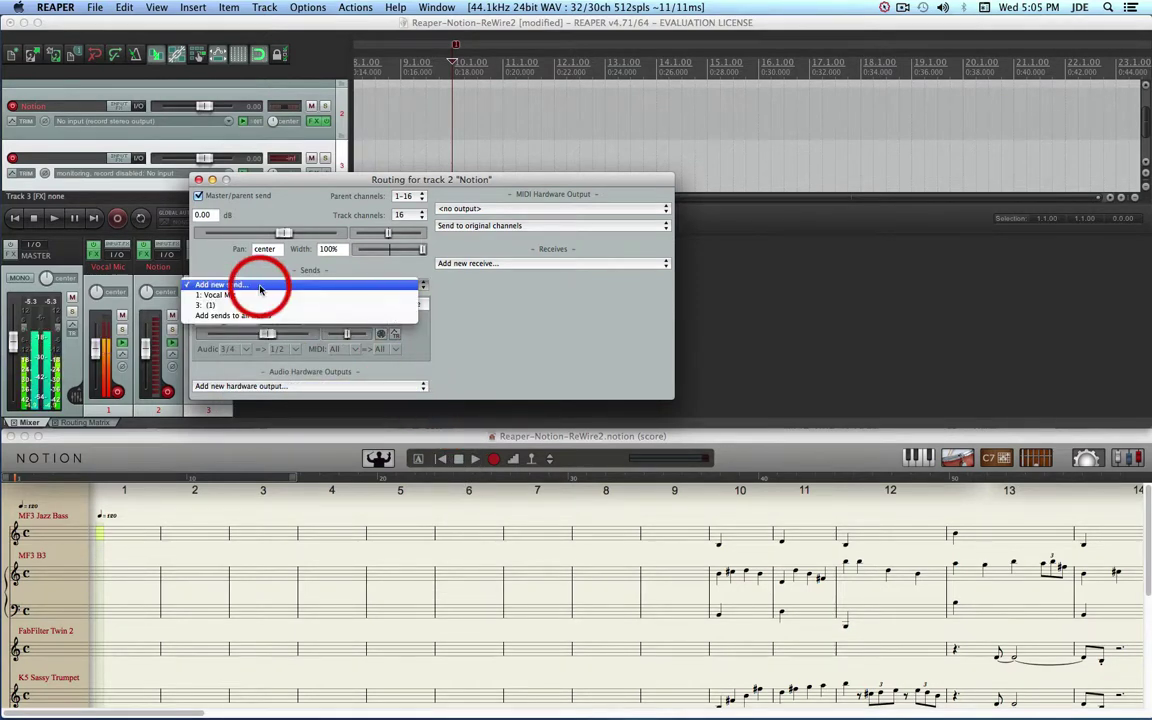
{"action": "left_click", "coordinate": [218, 305]}
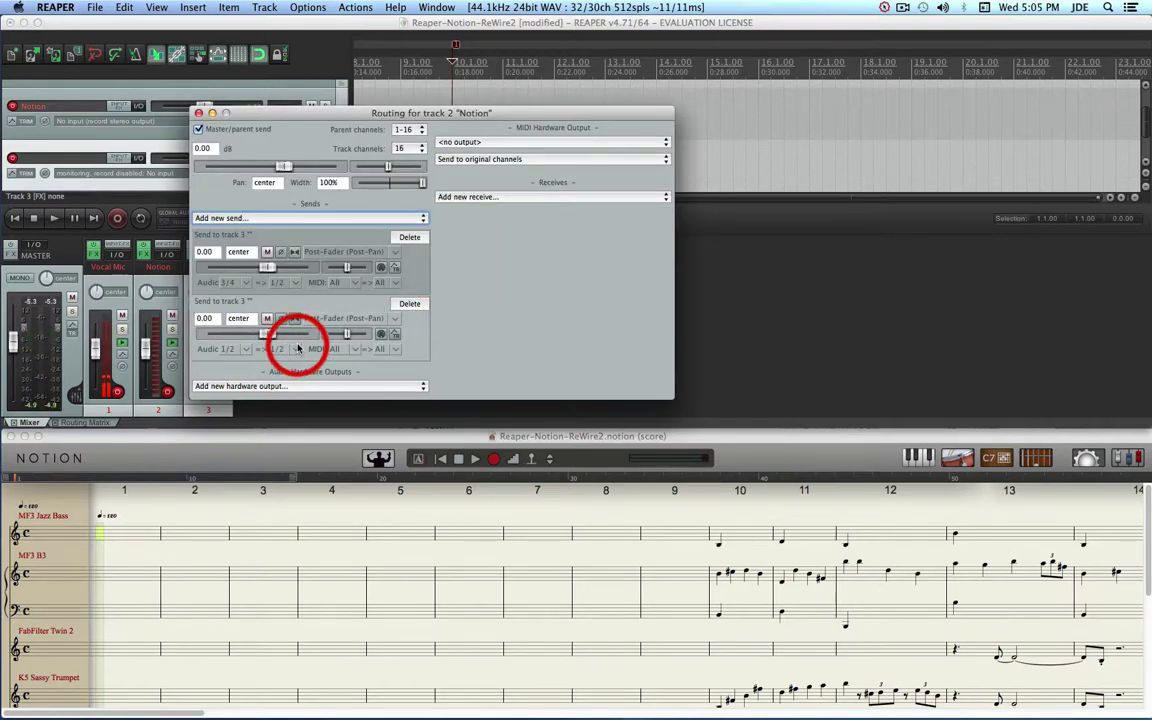
{"action": "left_click", "coordinate": [232, 349]}
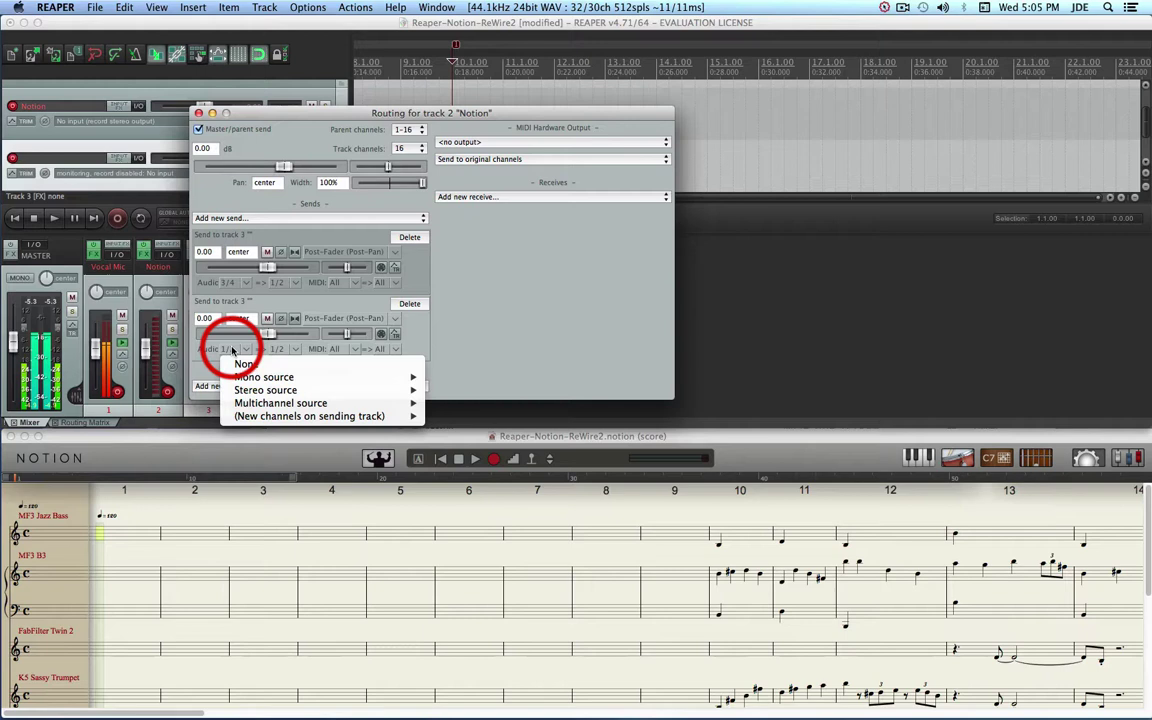
{"action": "left_click_drag", "start_coordinate": [232, 349], "coordinate": [446, 442]}
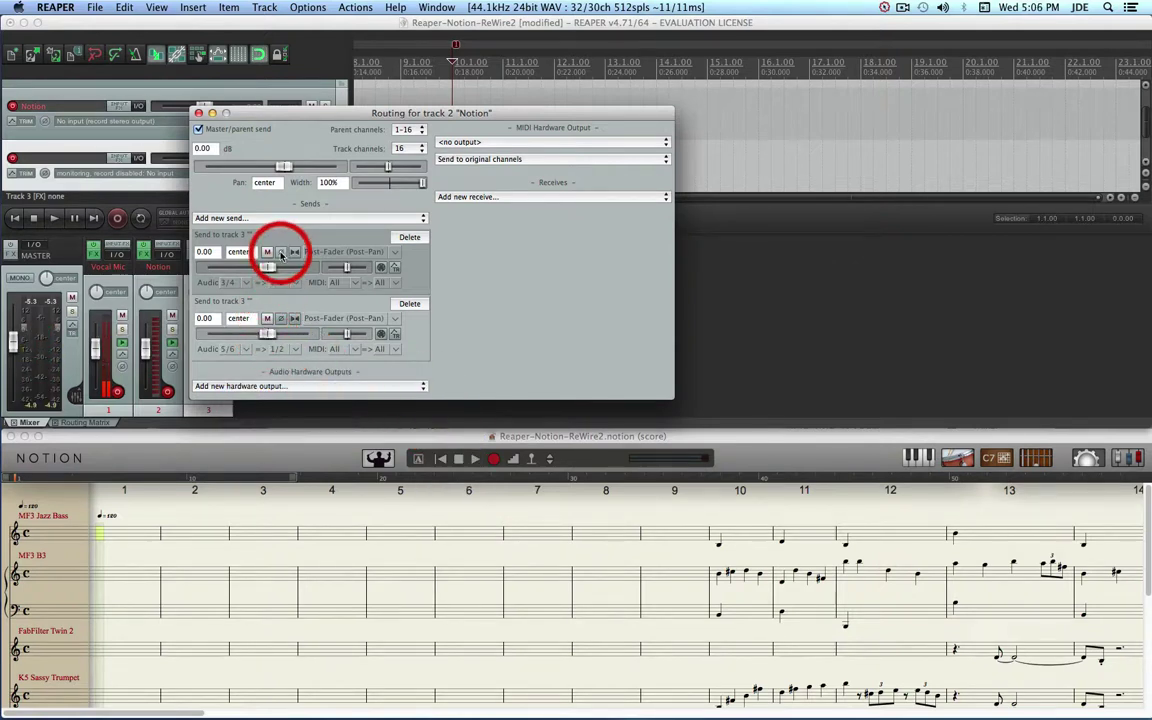
Step: Add sends to track 3 sourcing stereo channels 7/8 and 9/10
{"action": "left_click_drag", "start_coordinate": [281, 255], "coordinate": [221, 245]}
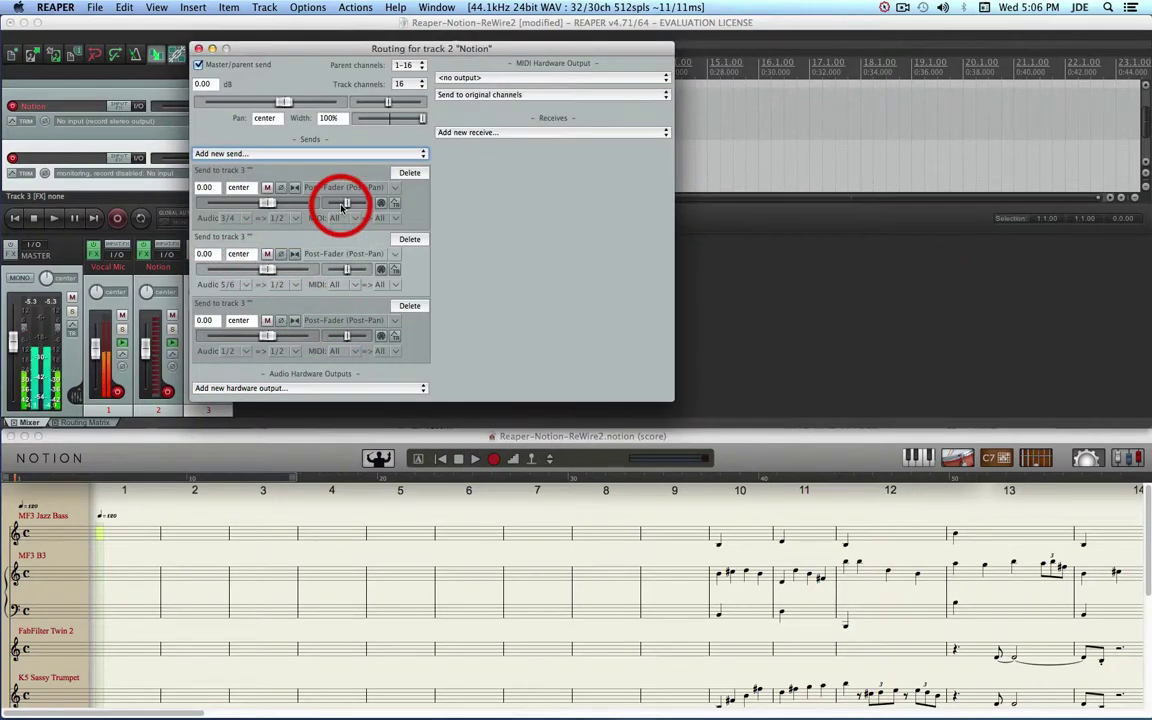
{"action": "left_click", "coordinate": [211, 351]}
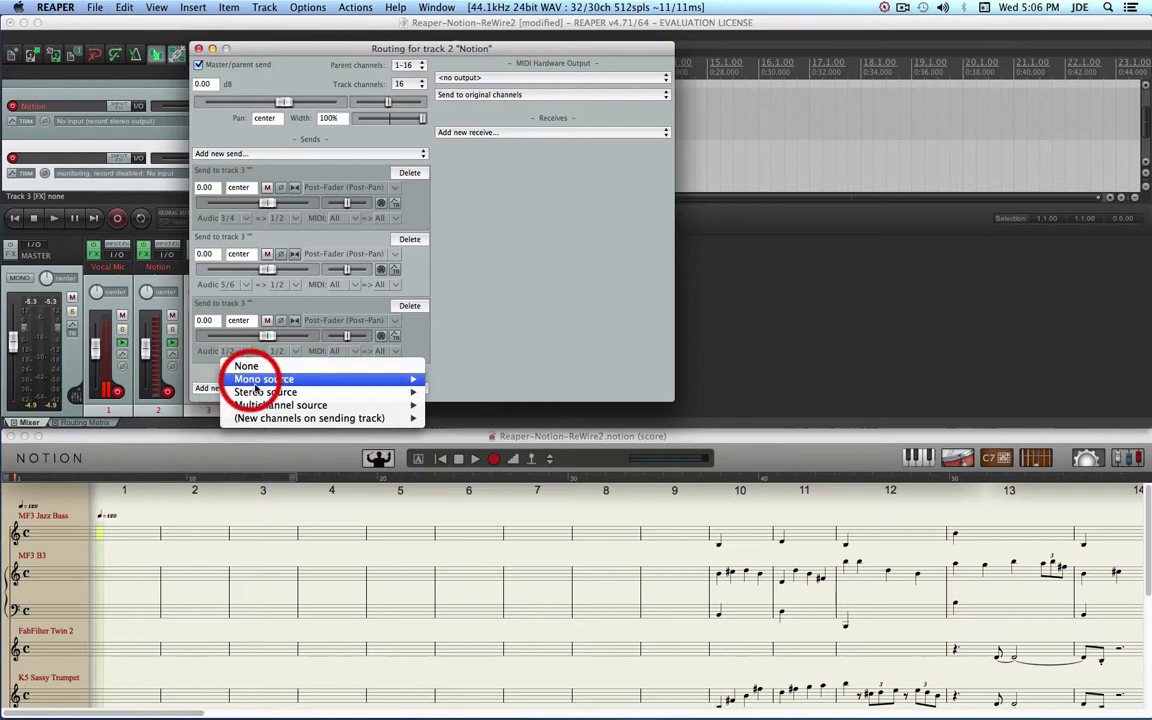
{"action": "mouse_move", "coordinate": [257, 391]}
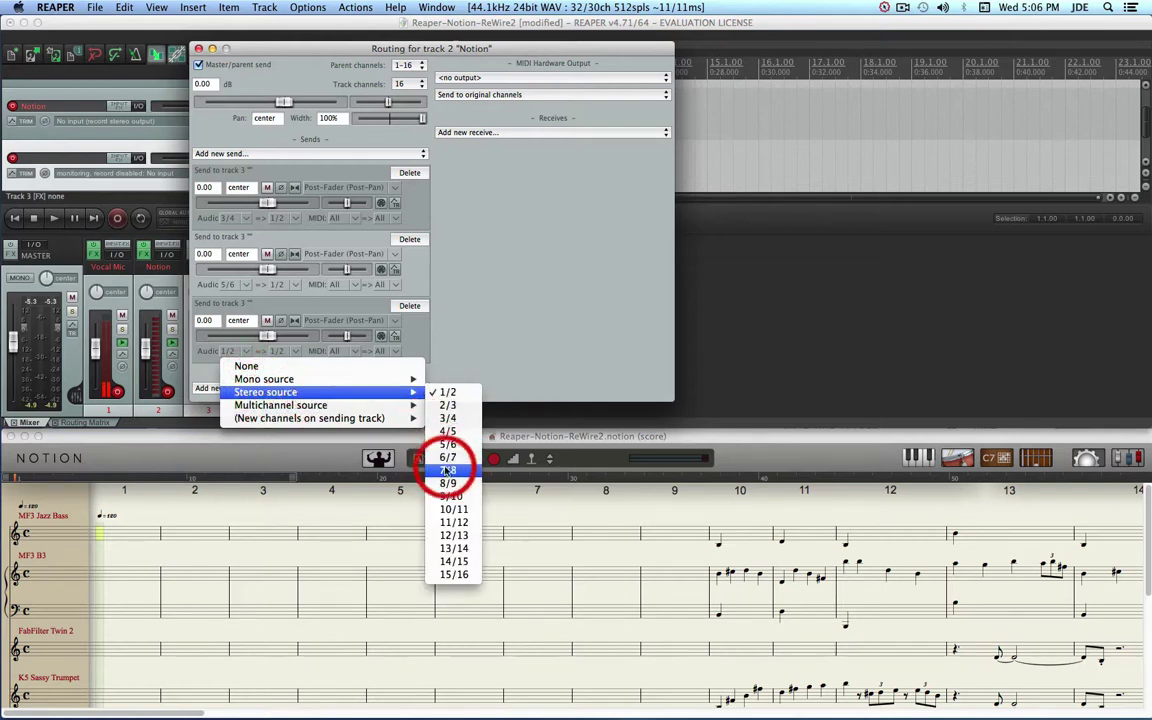
{"action": "left_click", "coordinate": [447, 470]}
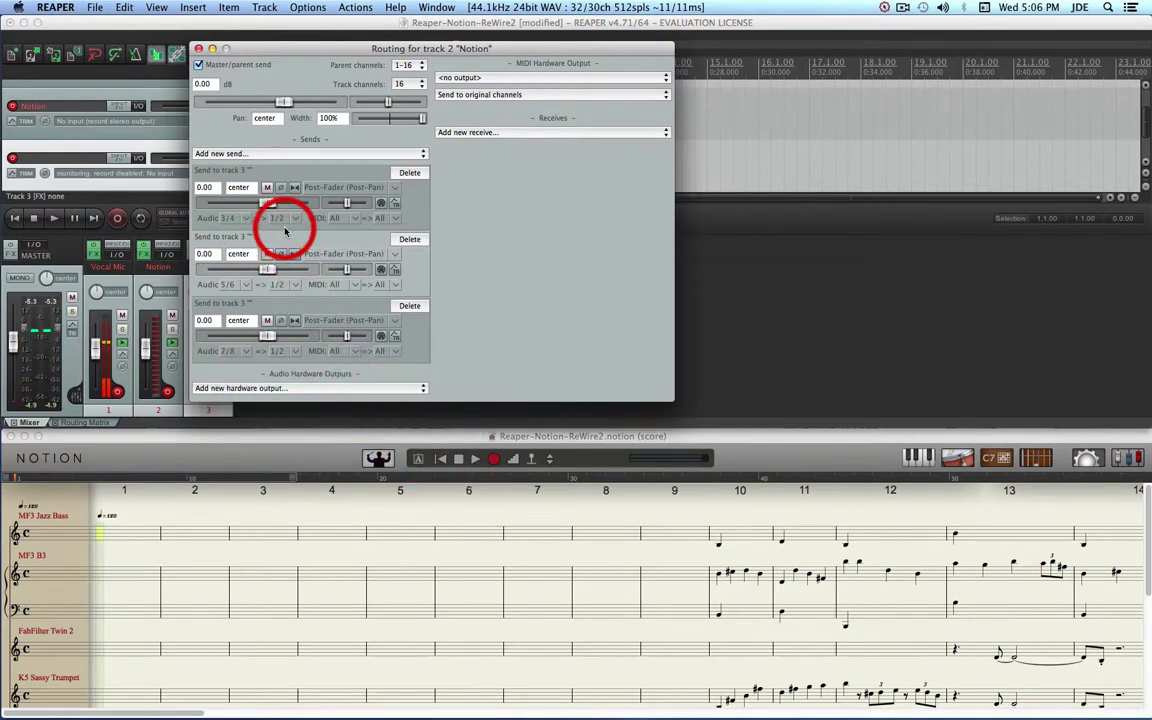
{"action": "left_click", "coordinate": [257, 154]}
{"action": "left_click", "coordinate": [228, 174]}
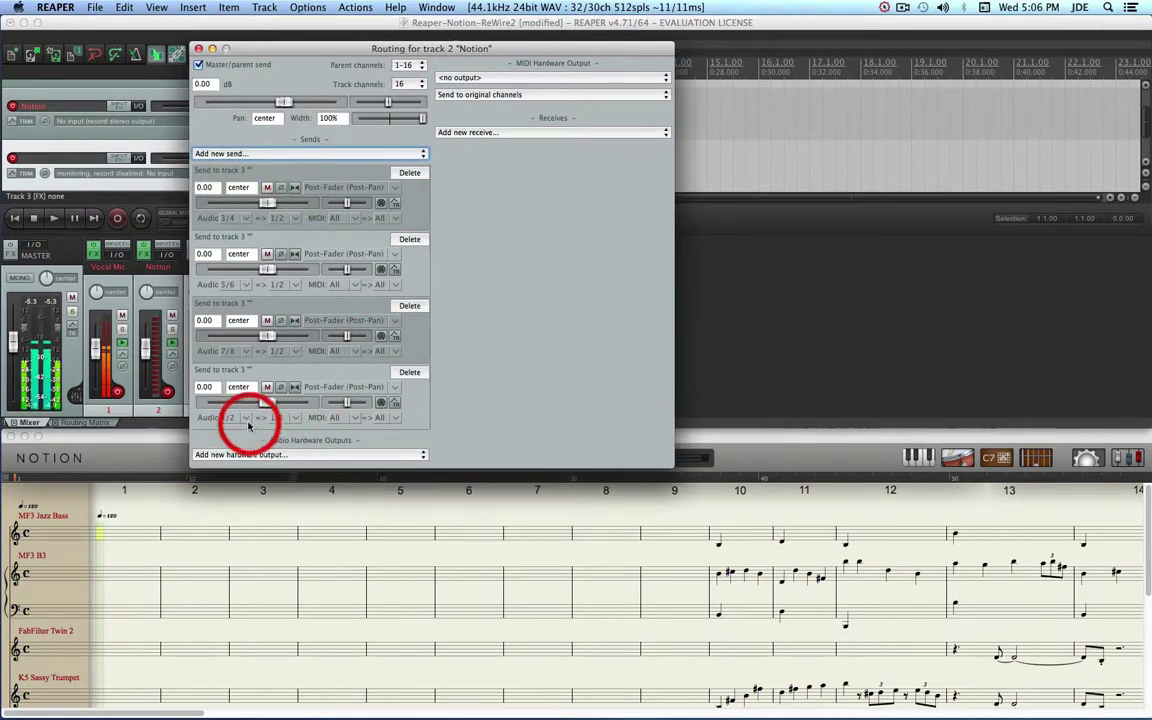
{"action": "left_click", "coordinate": [233, 418]}
{"action": "mouse_move", "coordinate": [261, 460]}
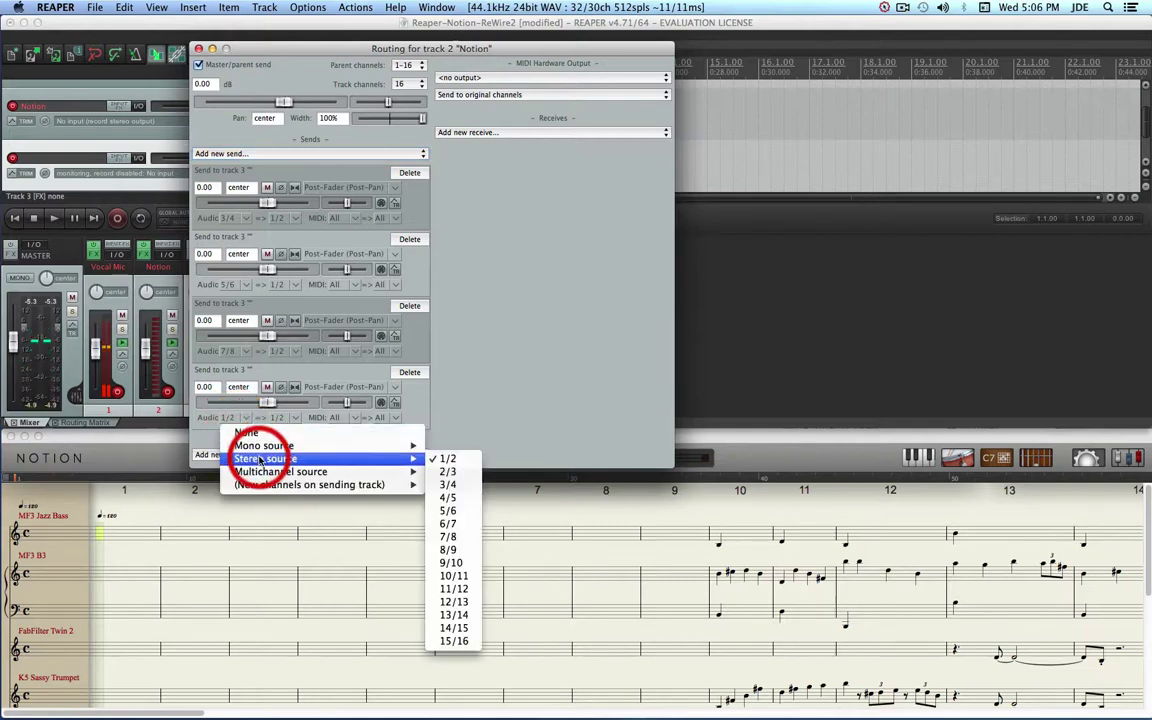
{"action": "left_click", "coordinate": [451, 564]}
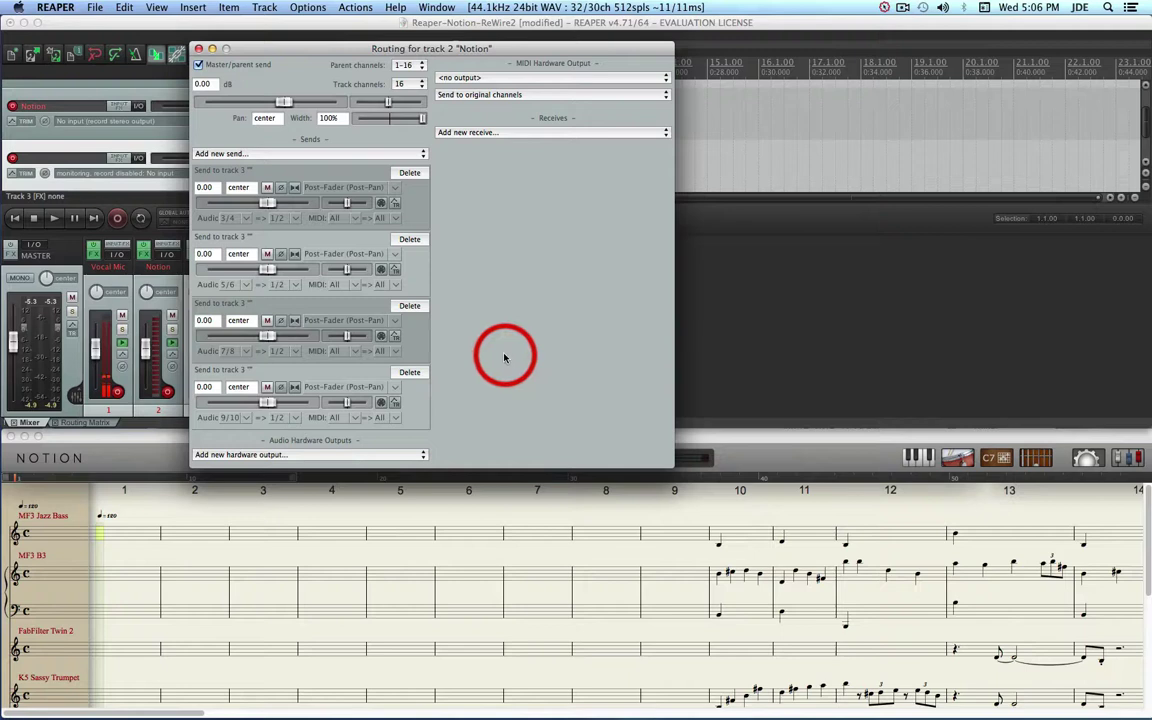
{"action": "left_click", "coordinate": [198, 48]}
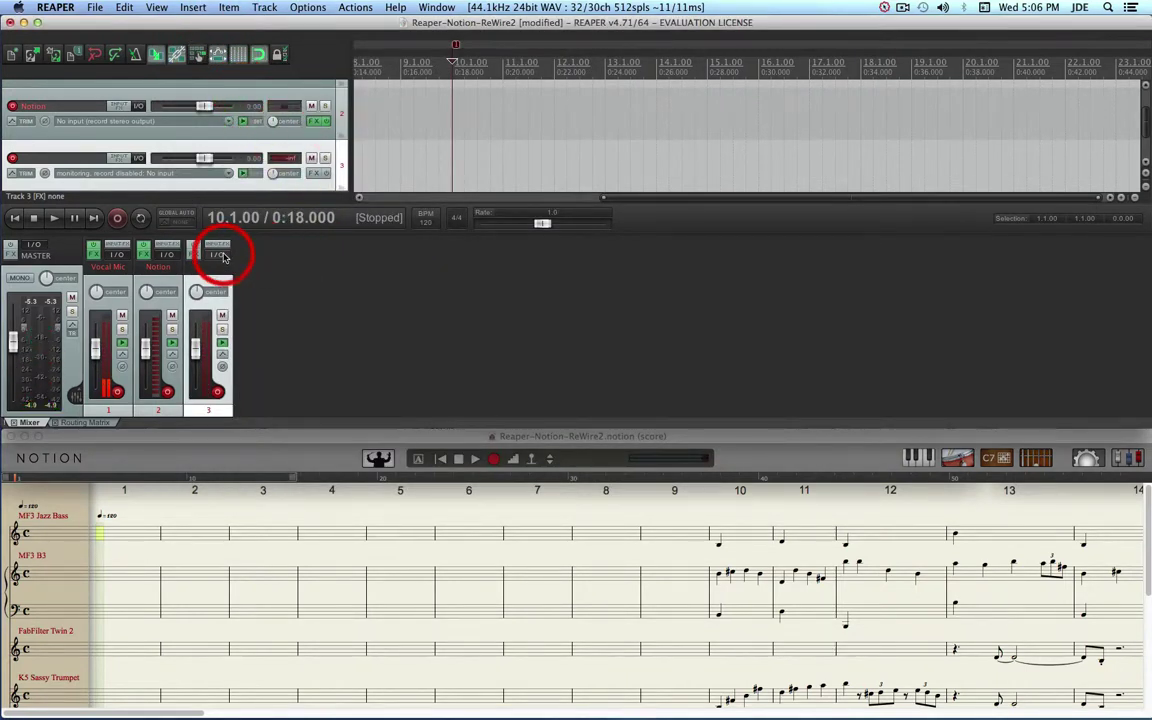
Step: Delete track 3's receives for Notion channels 5/6, 7/8 and 9/10, keeping only 3/4
{"action": "mouse_move", "coordinate": [221, 258]}
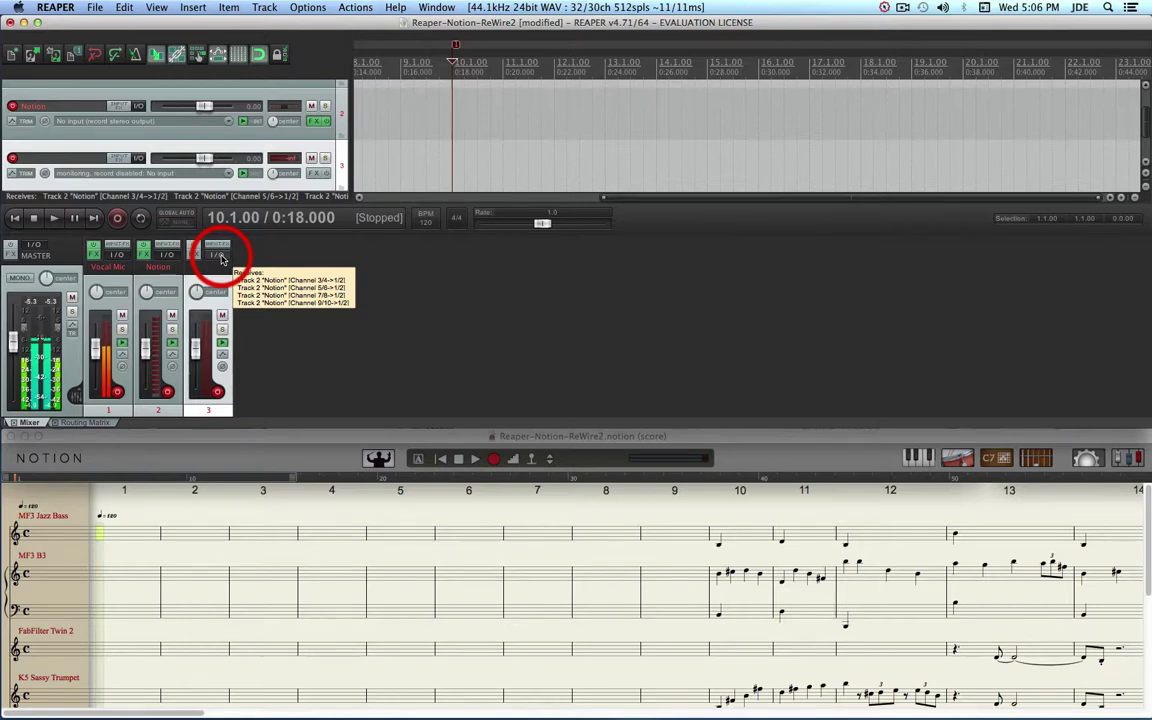
{"action": "left_click", "coordinate": [221, 258]}
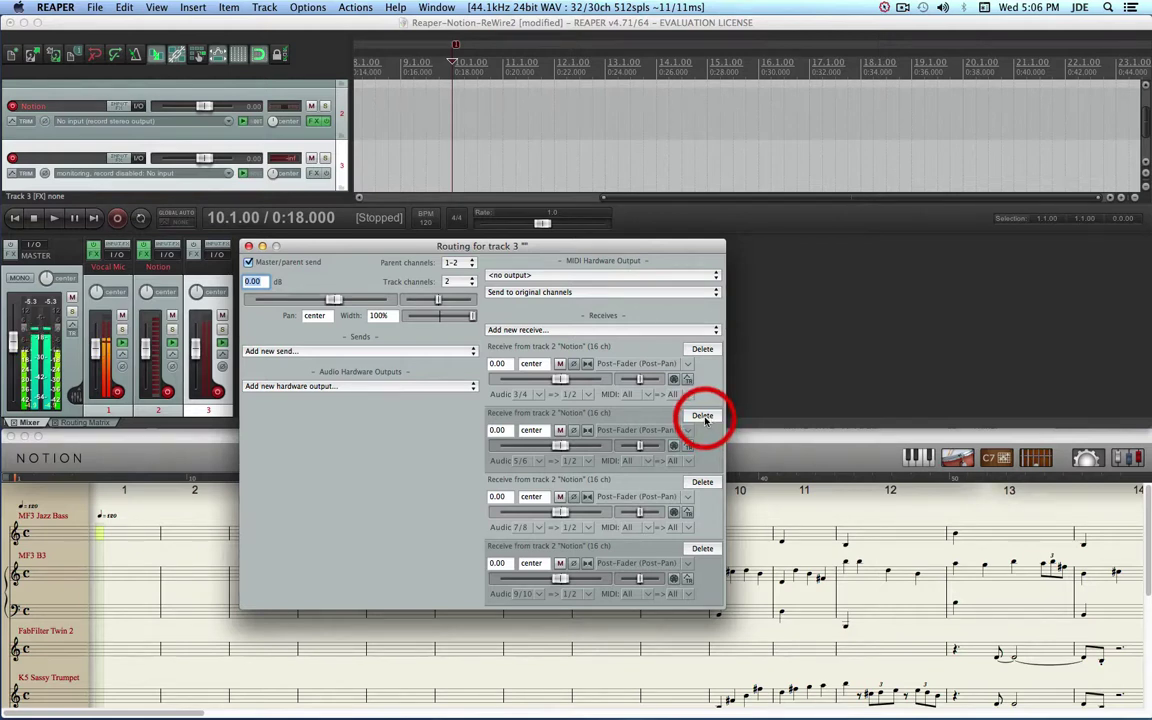
{"action": "left_click", "coordinate": [703, 416]}
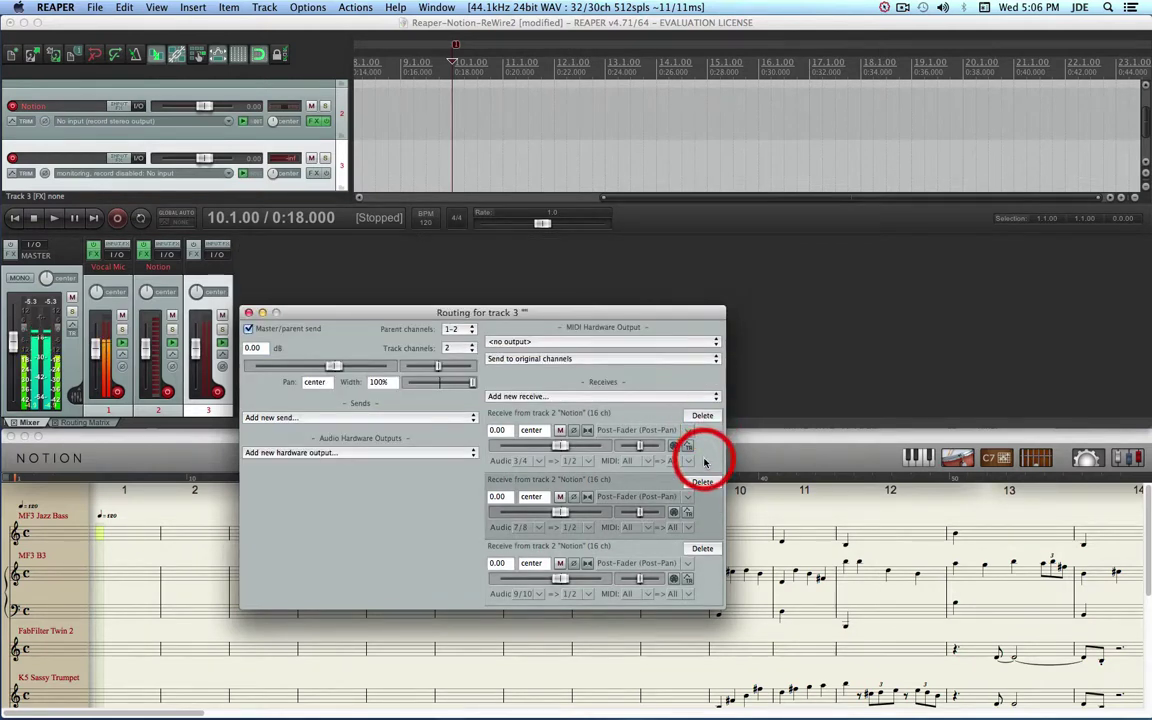
{"action": "left_click", "coordinate": [703, 482]}
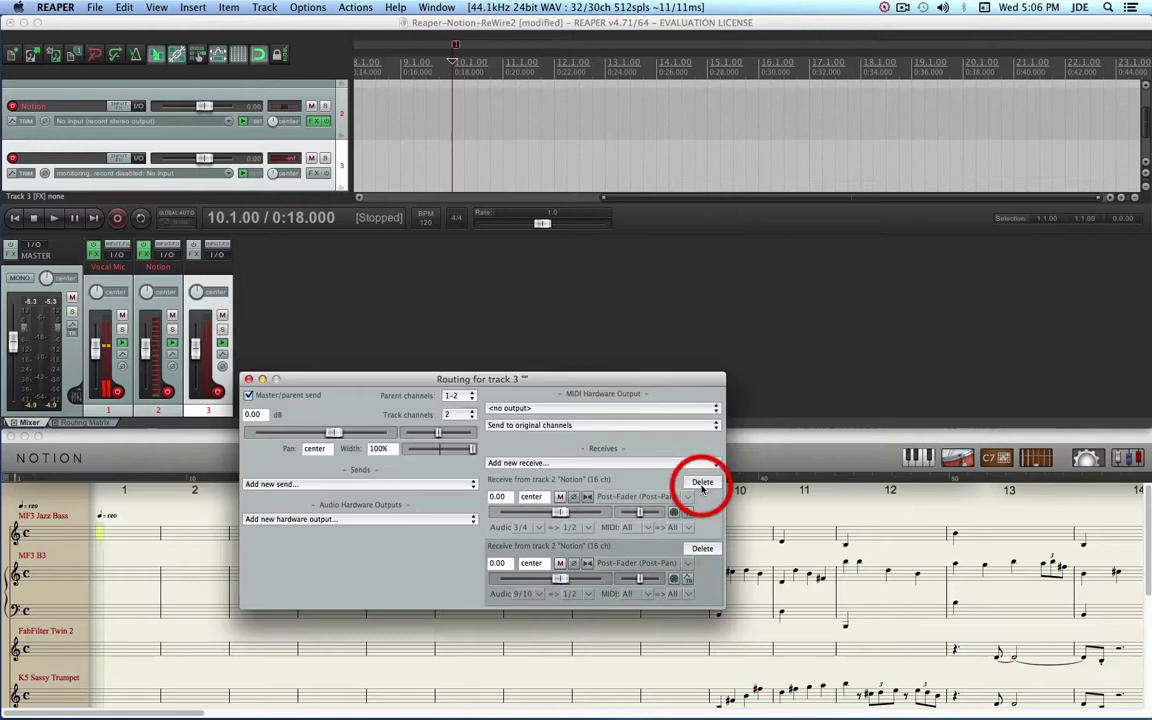
{"action": "left_click", "coordinate": [700, 547]}
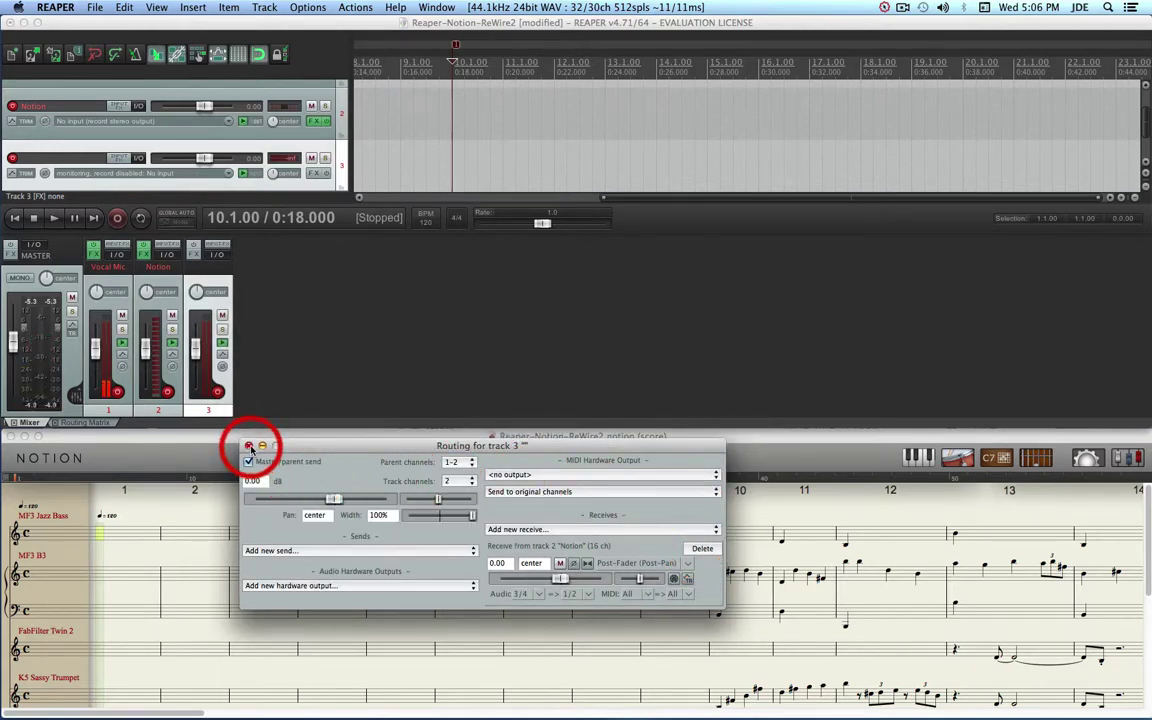
{"action": "left_click", "coordinate": [249, 446]}
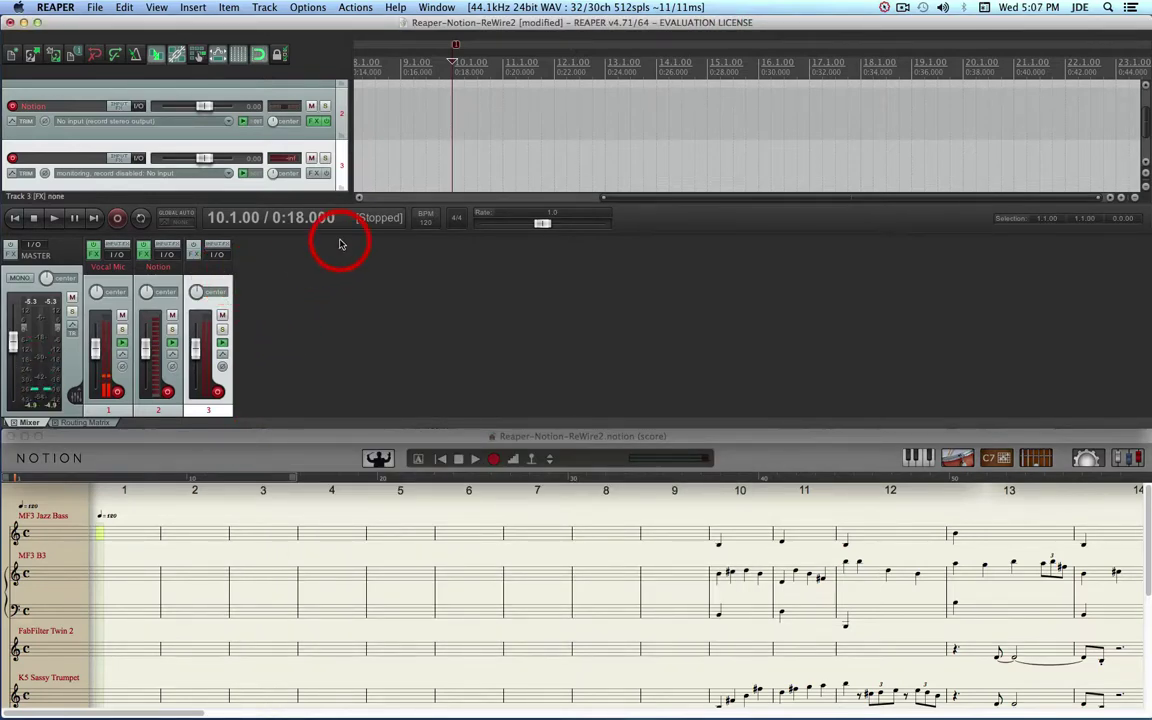
Step: Insert track 4 with a receive from the Notion track using stereo source channels 5/6
{"action": "left_click", "coordinate": [267, 8]}
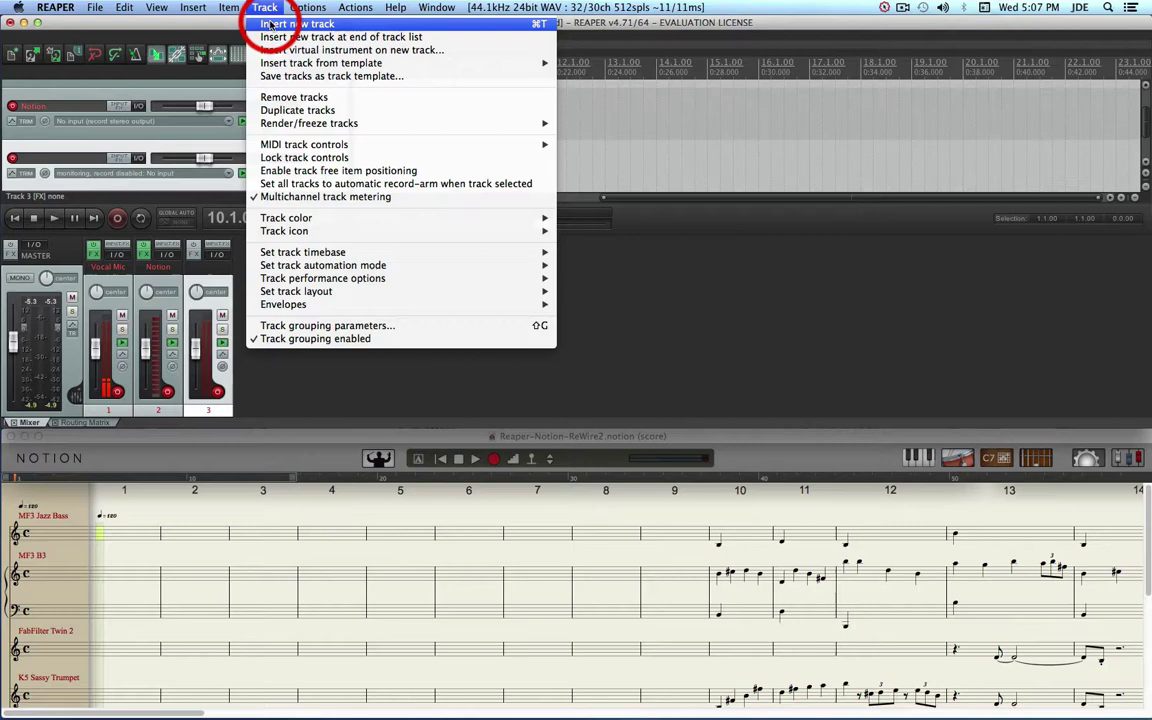
{"action": "left_click", "coordinate": [272, 24]}
{"action": "left_click", "coordinate": [268, 255]}
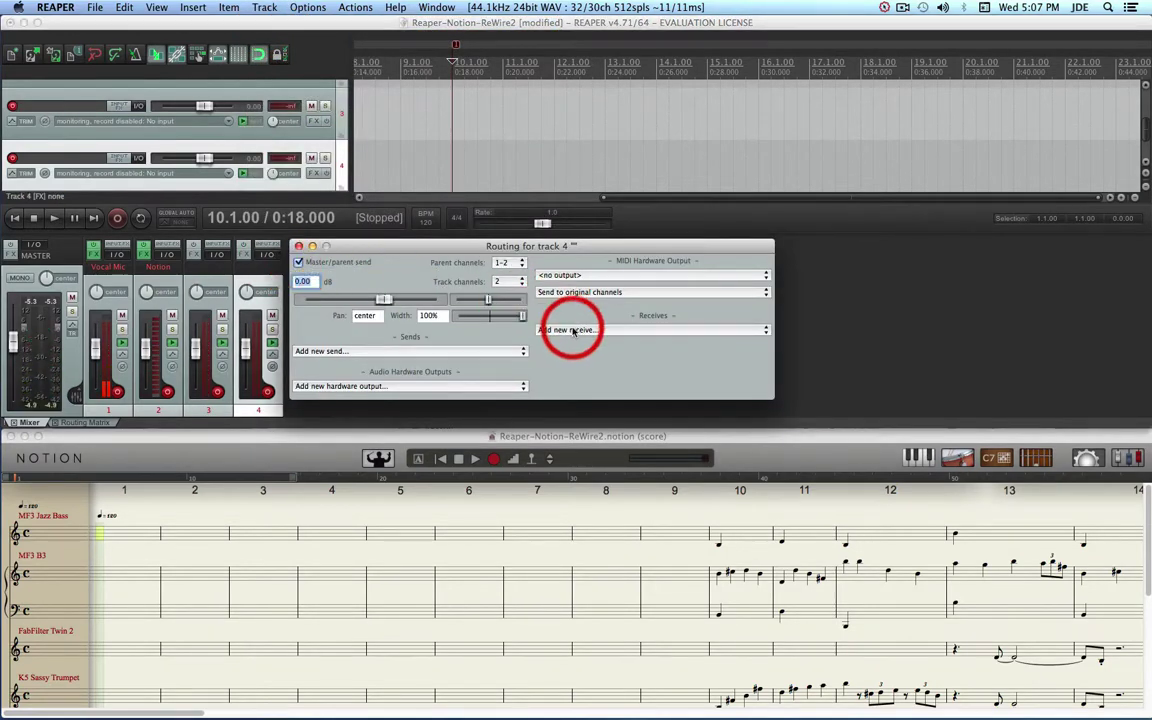
{"action": "left_click", "coordinate": [572, 330]}
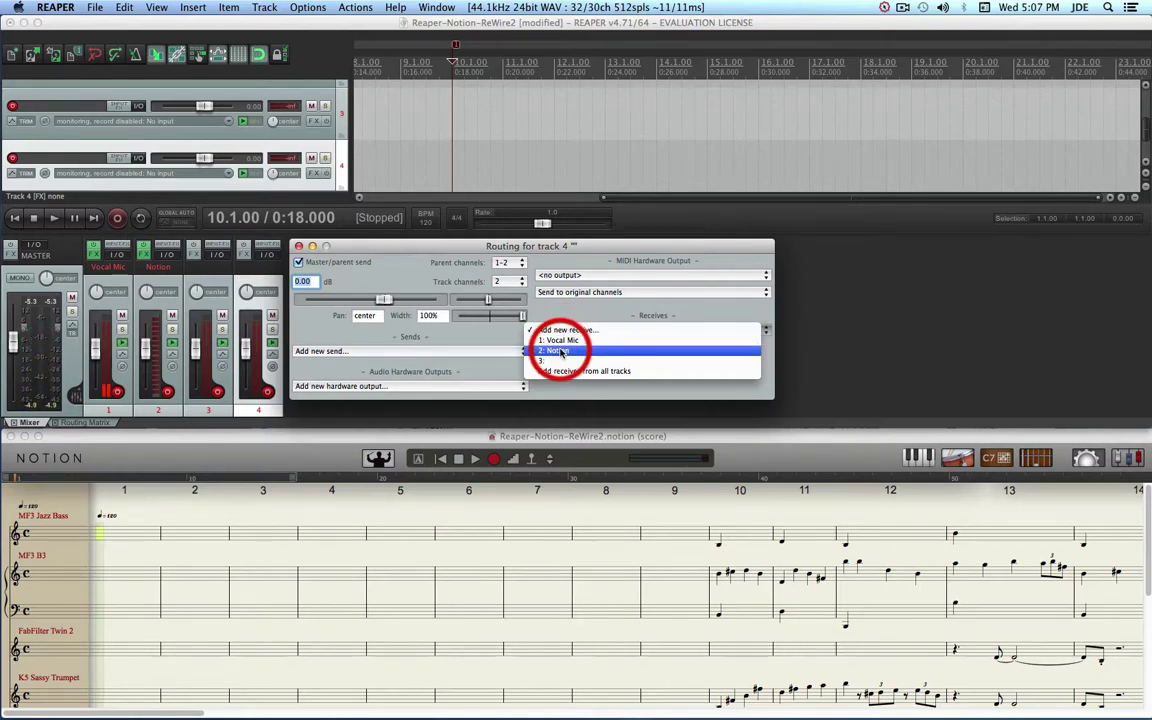
{"action": "left_click", "coordinate": [562, 352]}
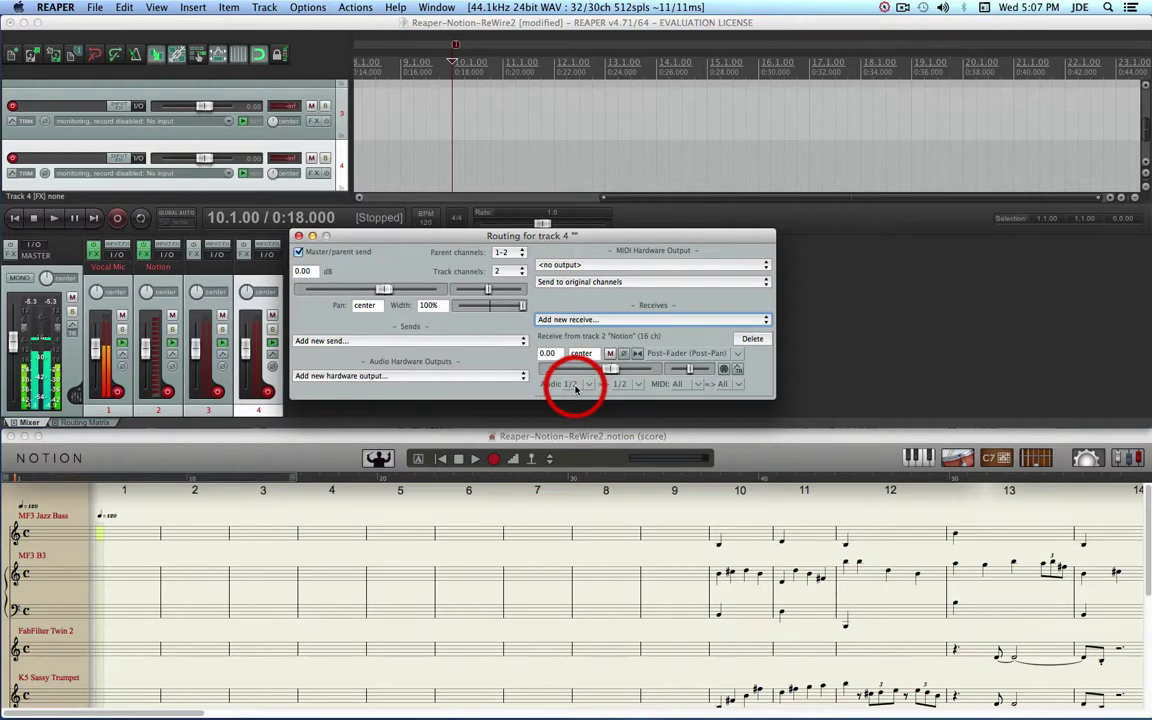
{"action": "left_click", "coordinate": [567, 385]}
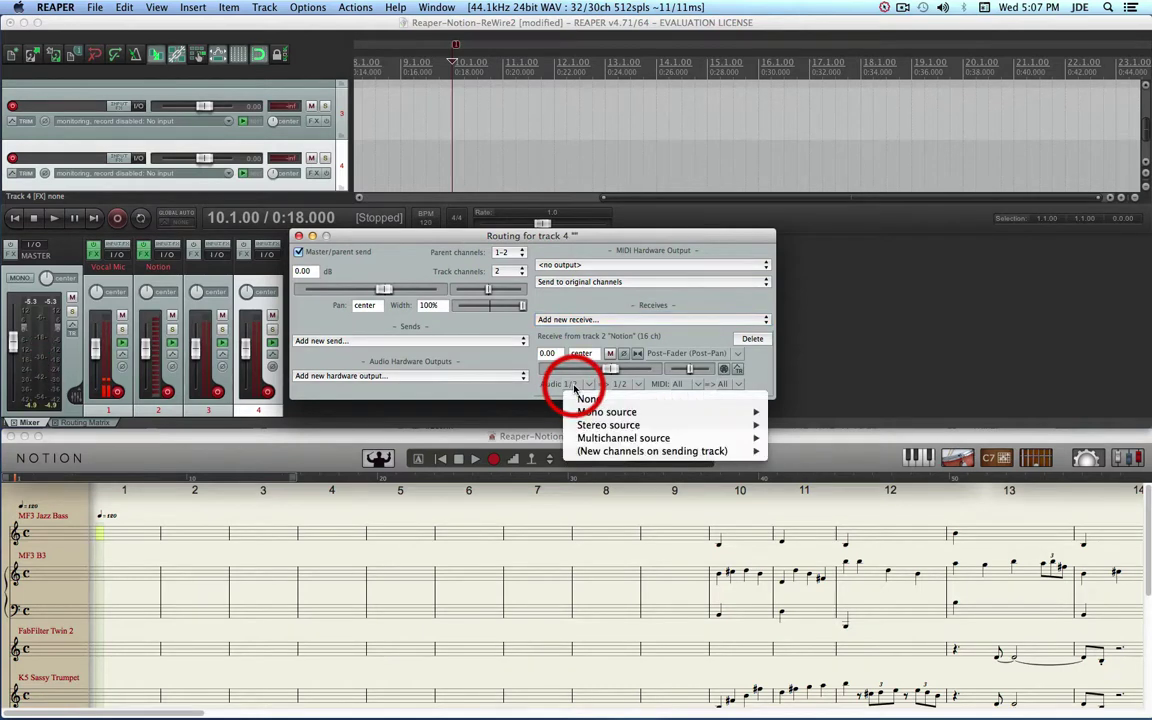
{"action": "mouse_move", "coordinate": [581, 428]}
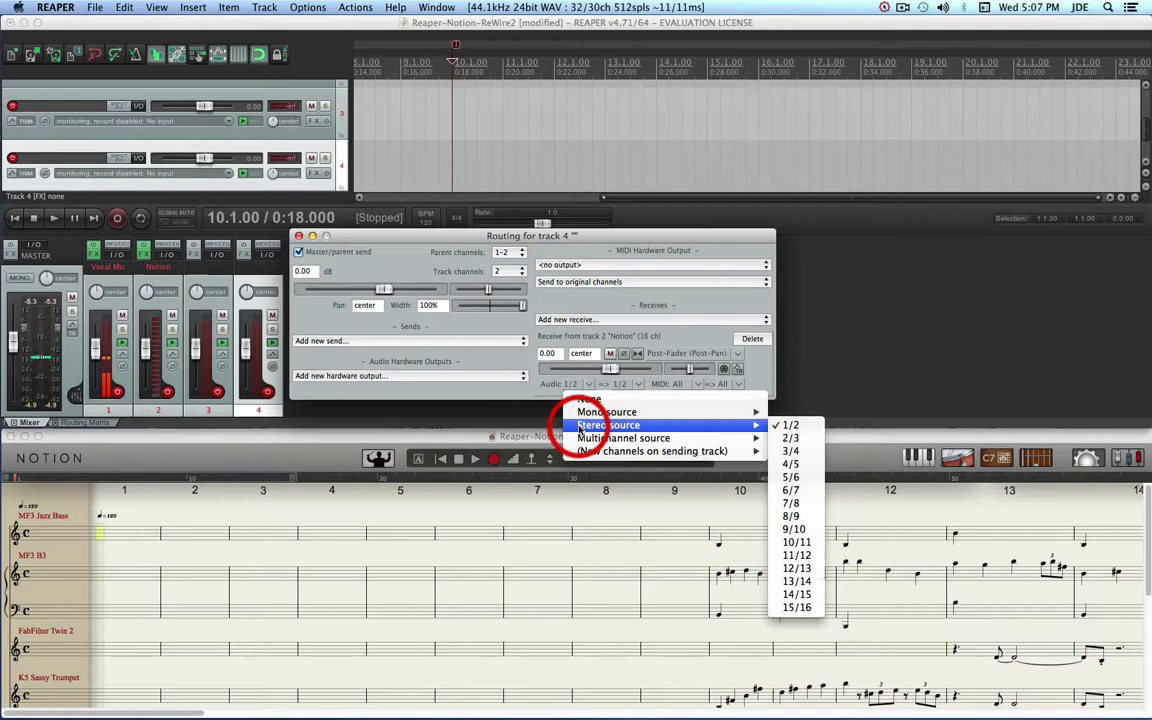
{"action": "left_click", "coordinate": [792, 478]}
{"action": "left_click", "coordinate": [298, 236]}
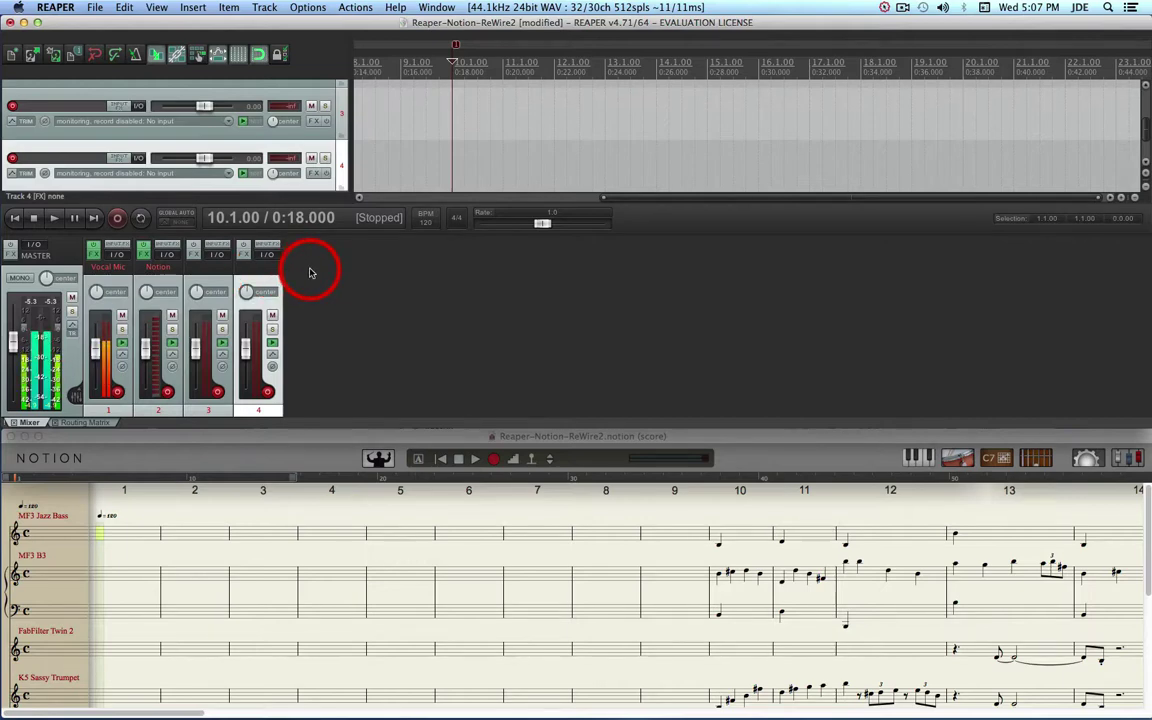
Step: Insert track 5 and give it a receive from Notion on stereo source channels 7/8
{"action": "left_click", "coordinate": [263, 8]}
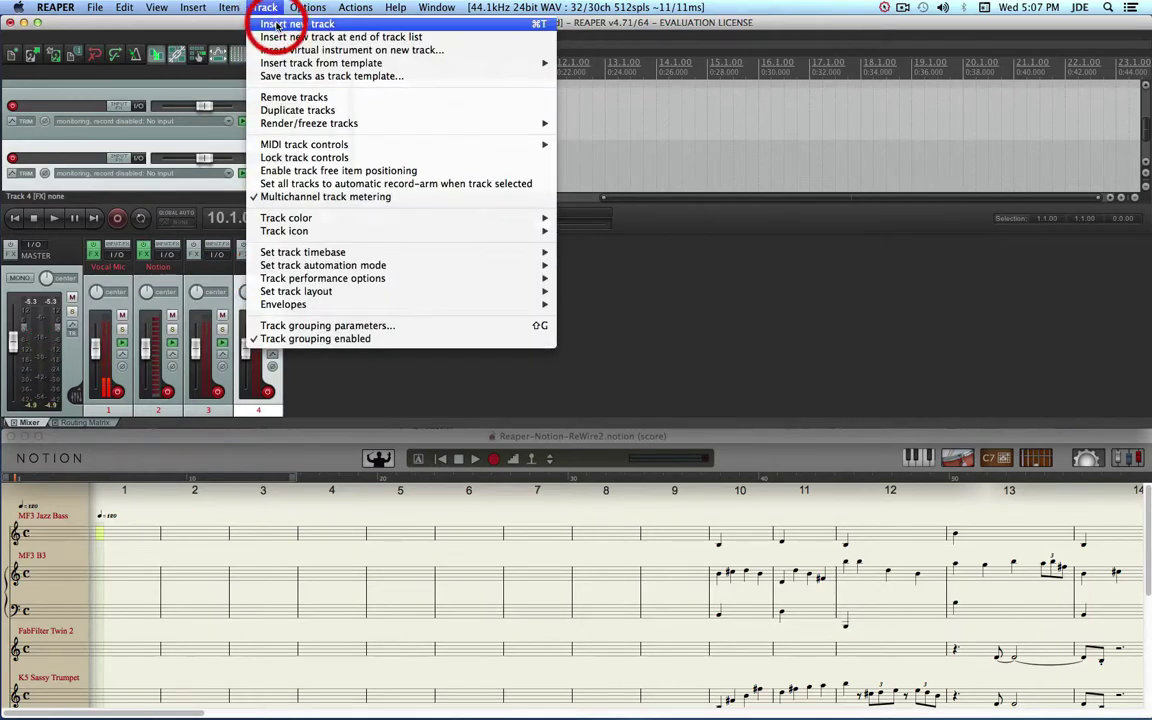
{"action": "left_click", "coordinate": [265, 25]}
{"action": "left_click", "coordinate": [320, 257]}
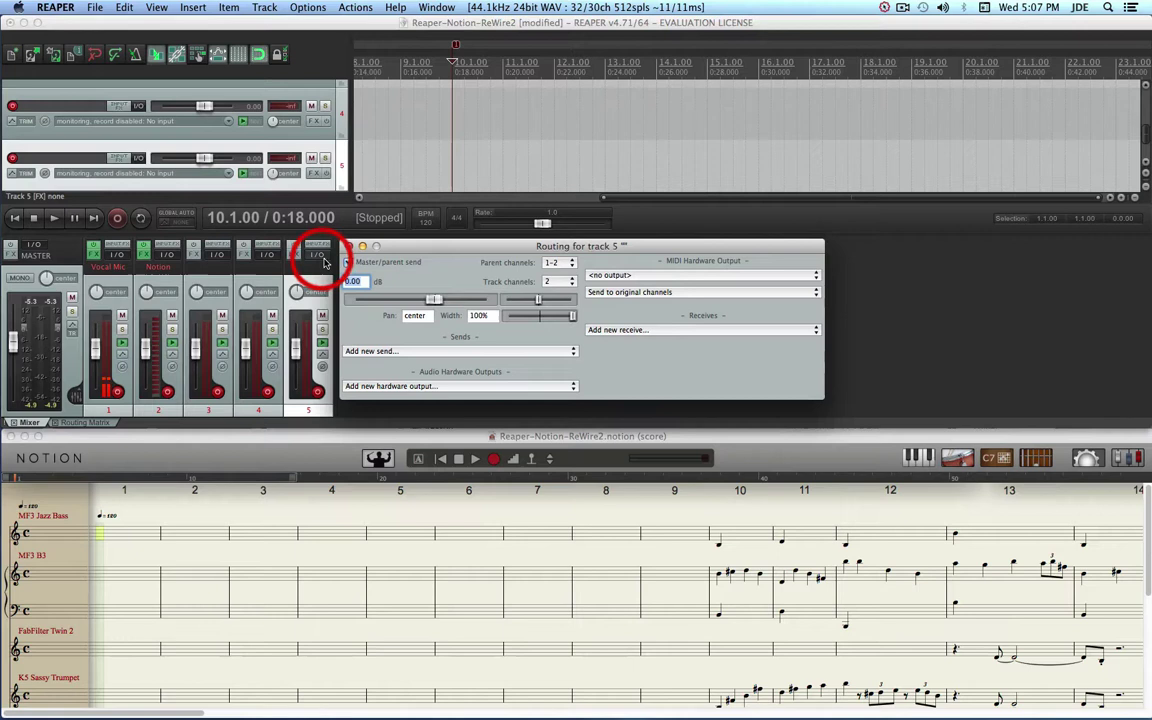
{"action": "left_click", "coordinate": [656, 330]}
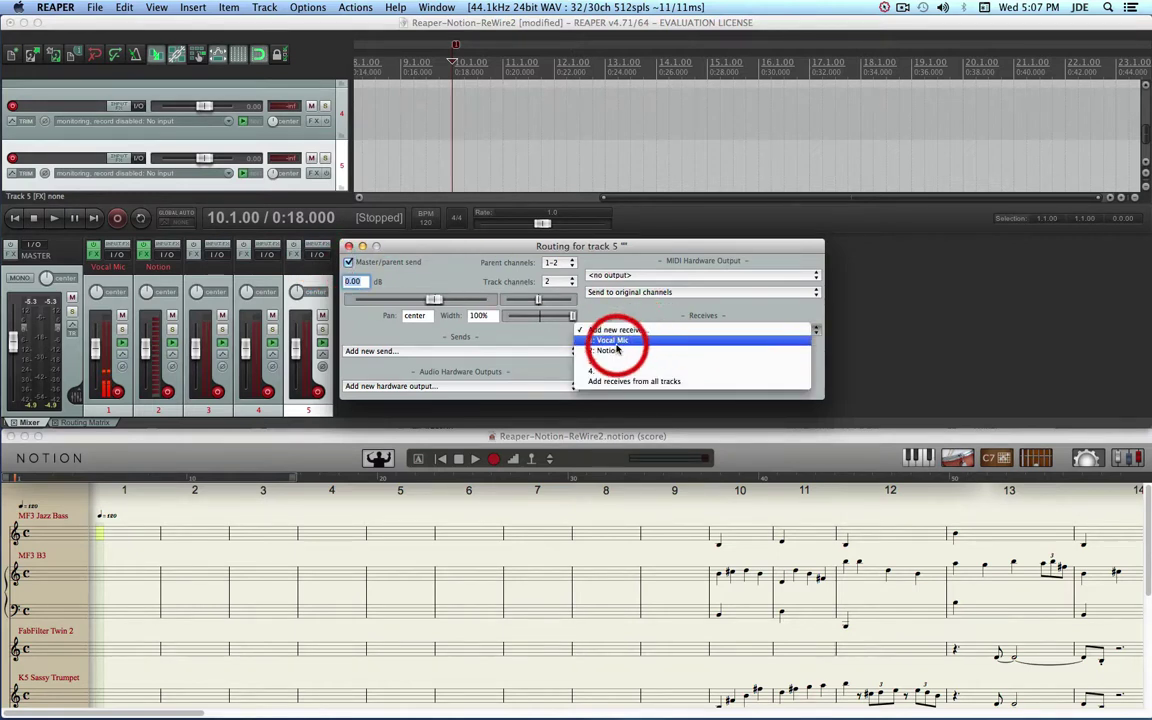
{"action": "left_click", "coordinate": [610, 350]}
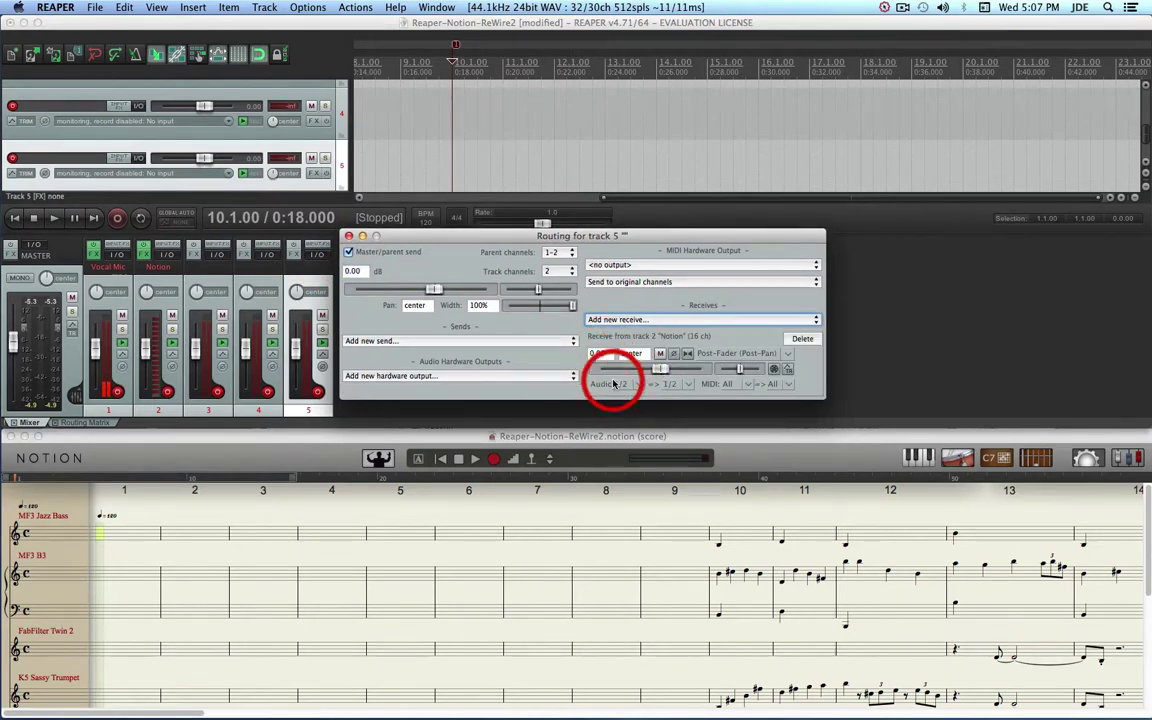
{"action": "left_click", "coordinate": [619, 386]}
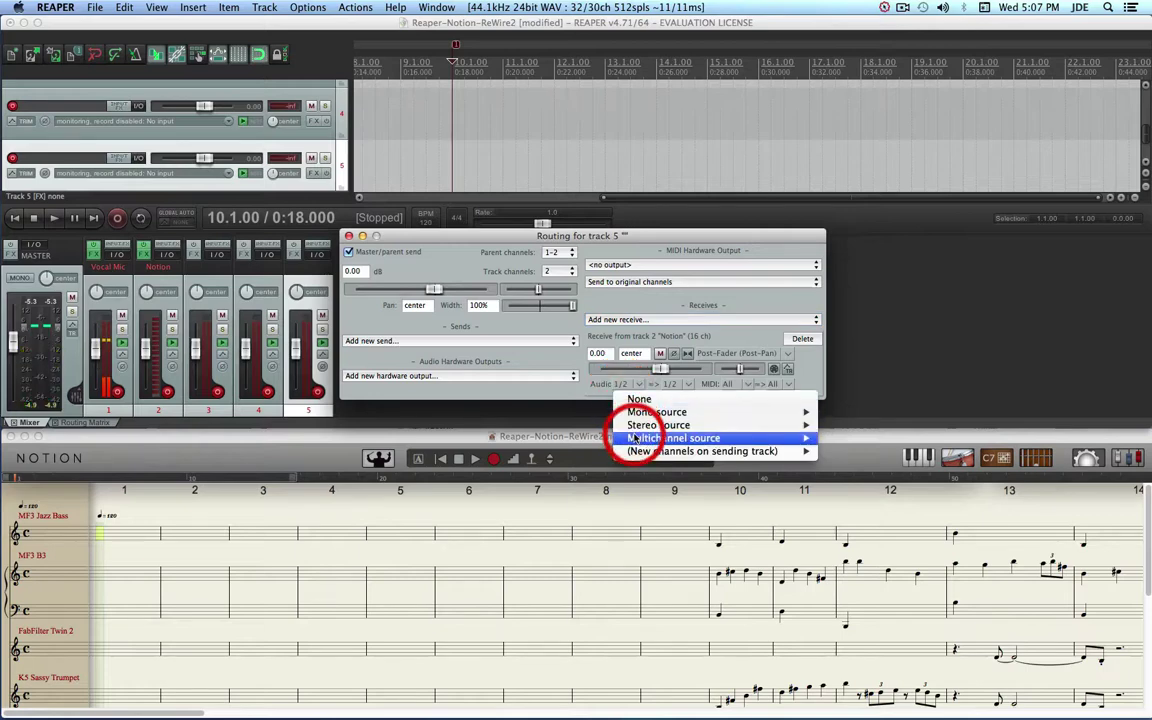
{"action": "mouse_move", "coordinate": [630, 425]}
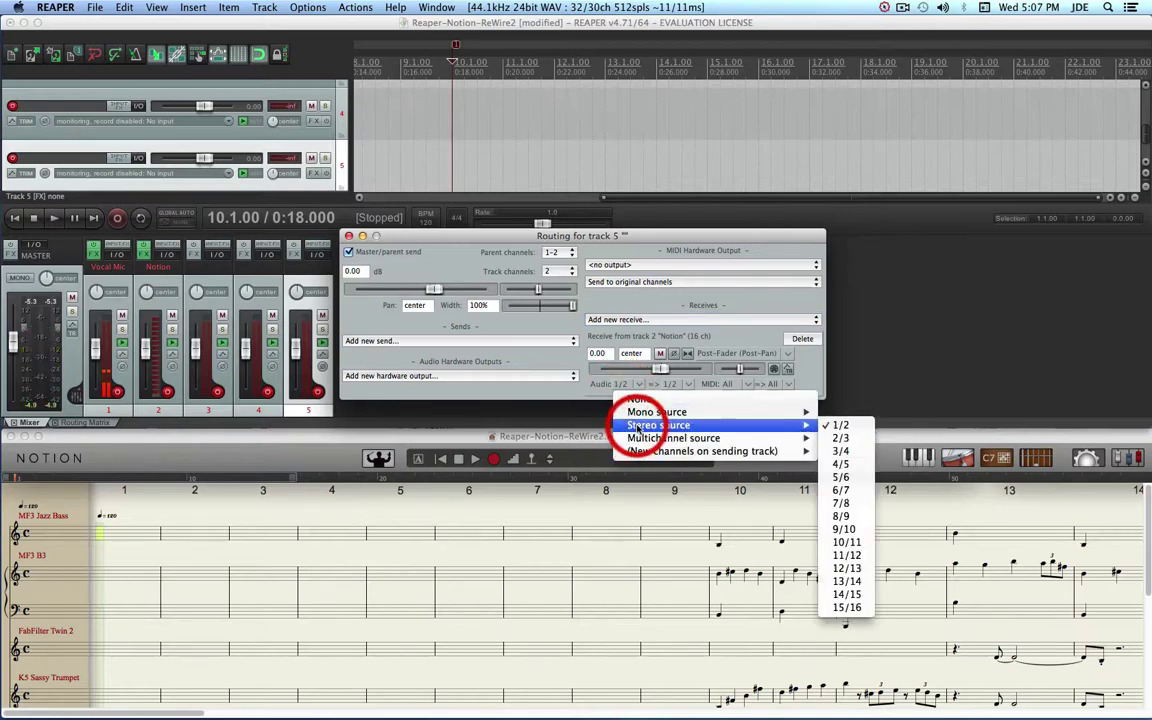
{"action": "left_click", "coordinate": [840, 505]}
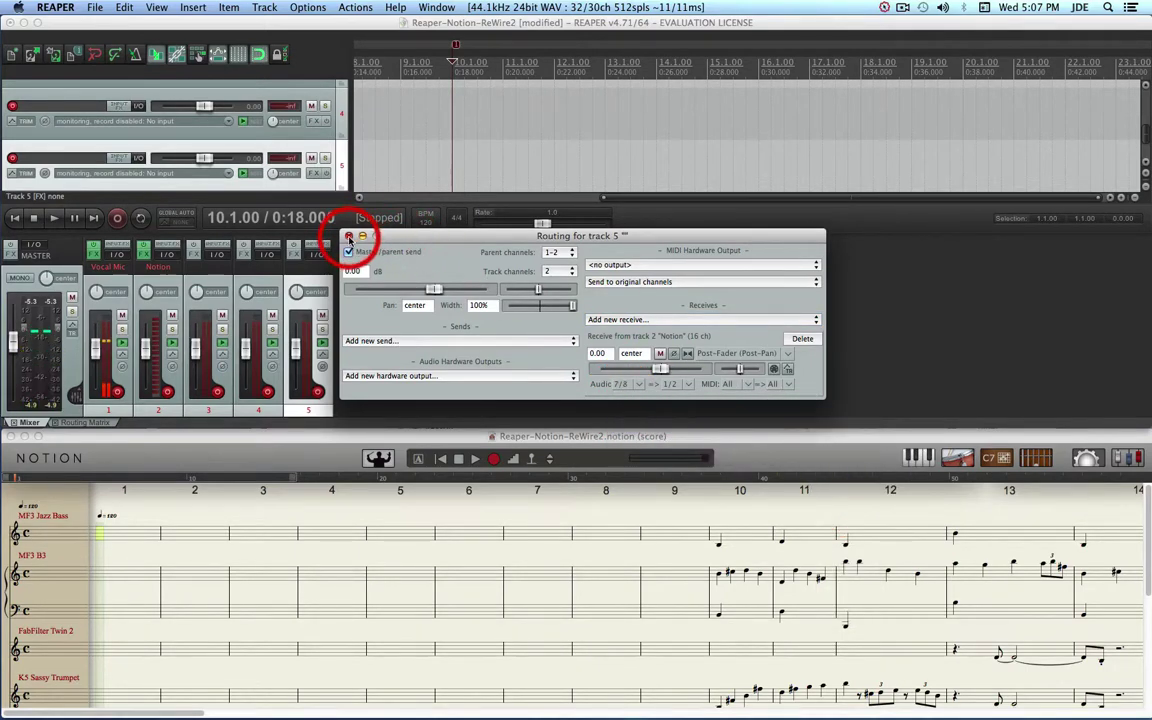
Step: Close track 5's routing, then insert track 6 receiving Notion's stereo channels 9/10
{"action": "left_click", "coordinate": [349, 236]}
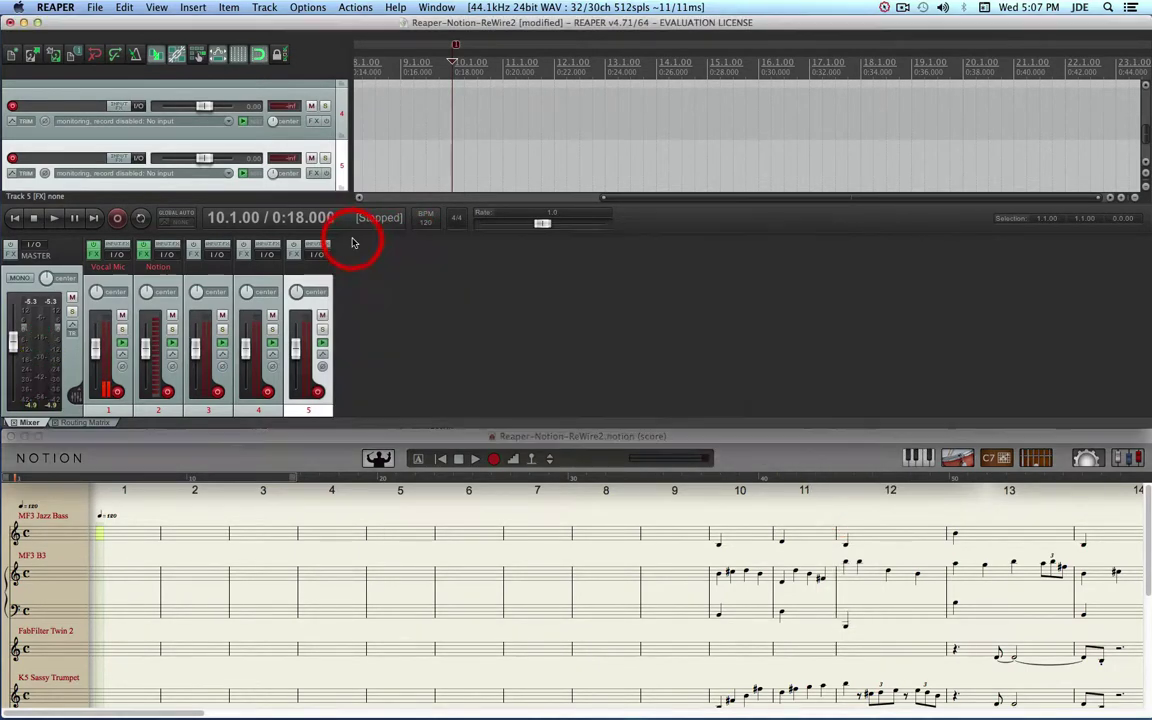
{"action": "left_click", "coordinate": [265, 8]}
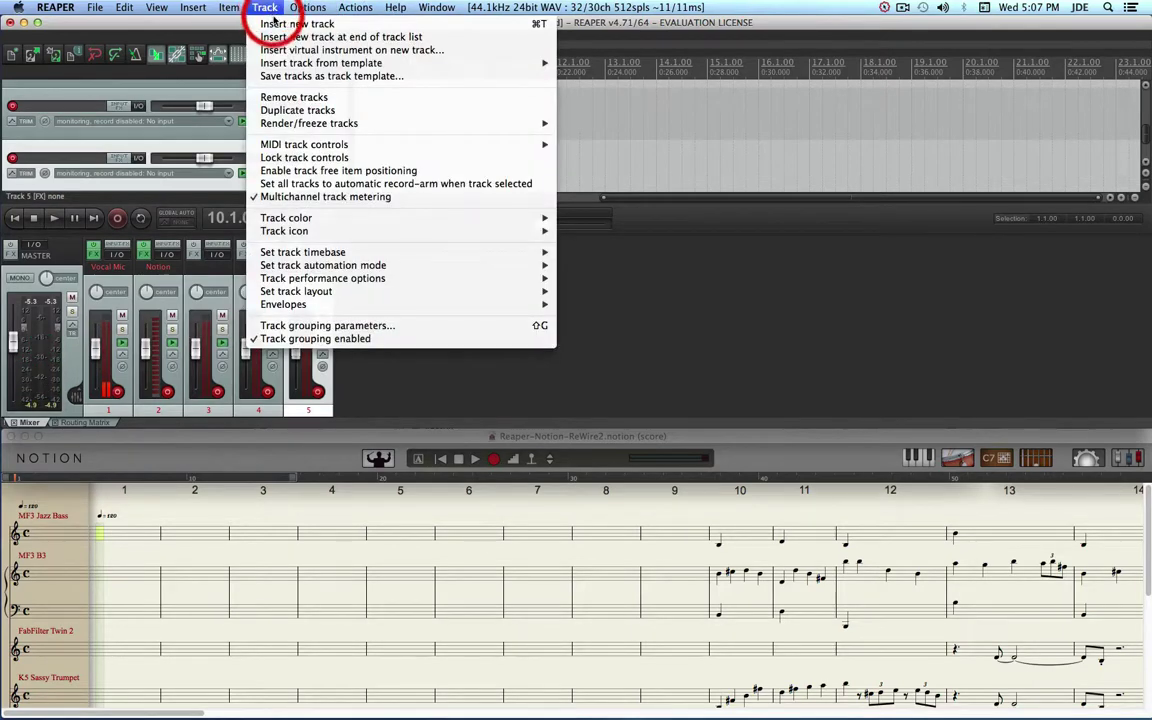
{"action": "left_click", "coordinate": [278, 23]}
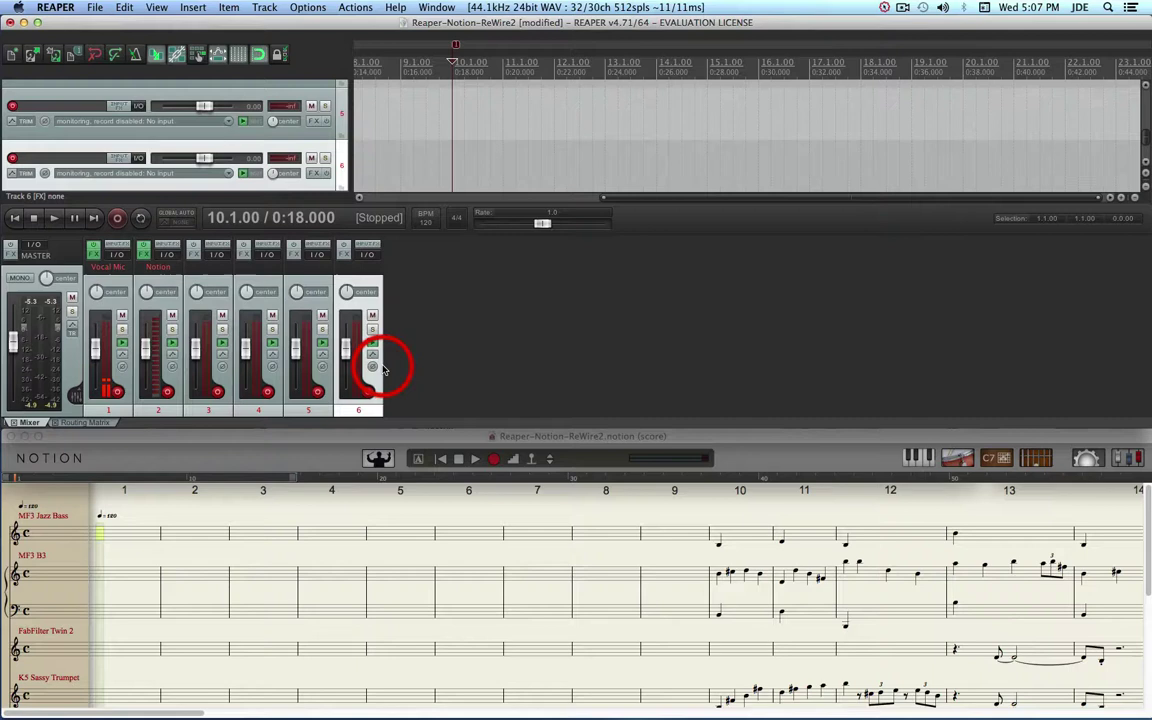
{"action": "left_click", "coordinate": [366, 255]}
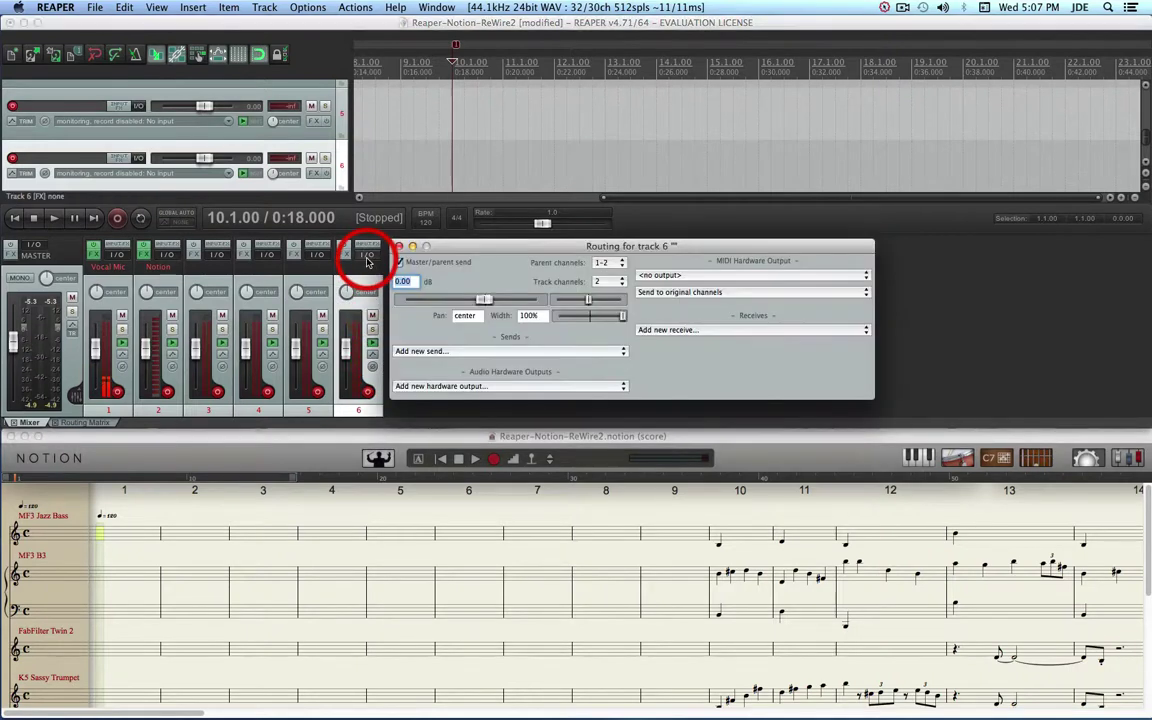
{"action": "left_click", "coordinate": [692, 332]}
{"action": "left_click", "coordinate": [664, 352]}
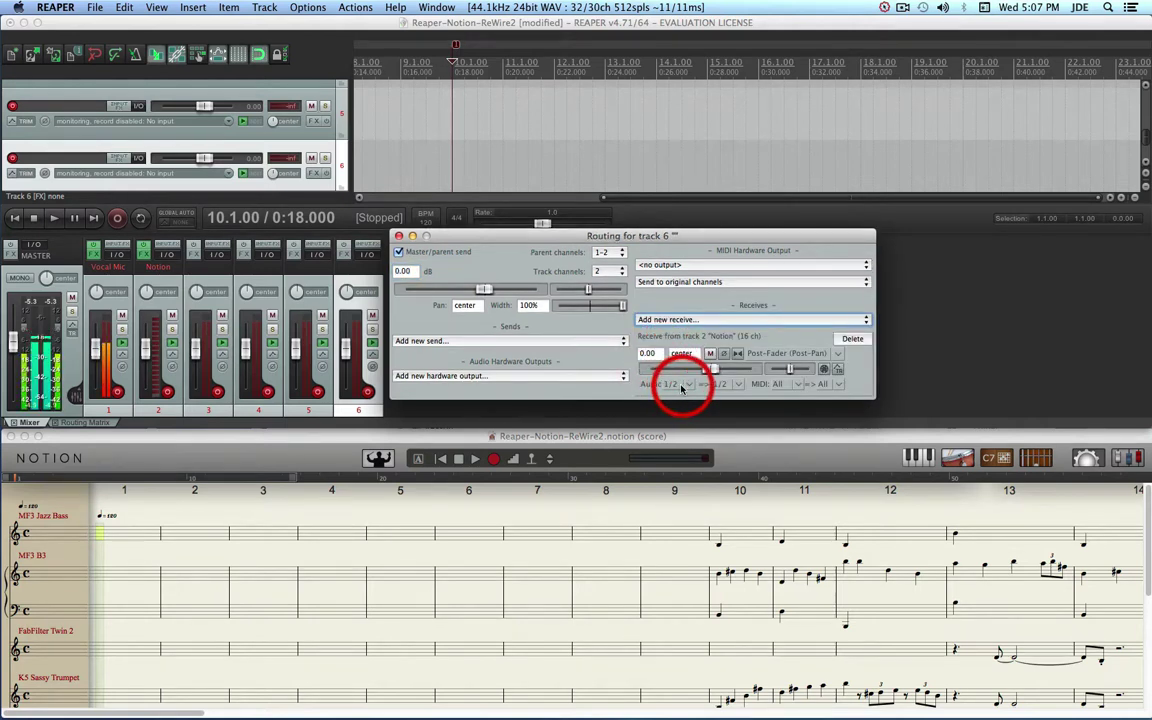
{"action": "left_click", "coordinate": [671, 389]}
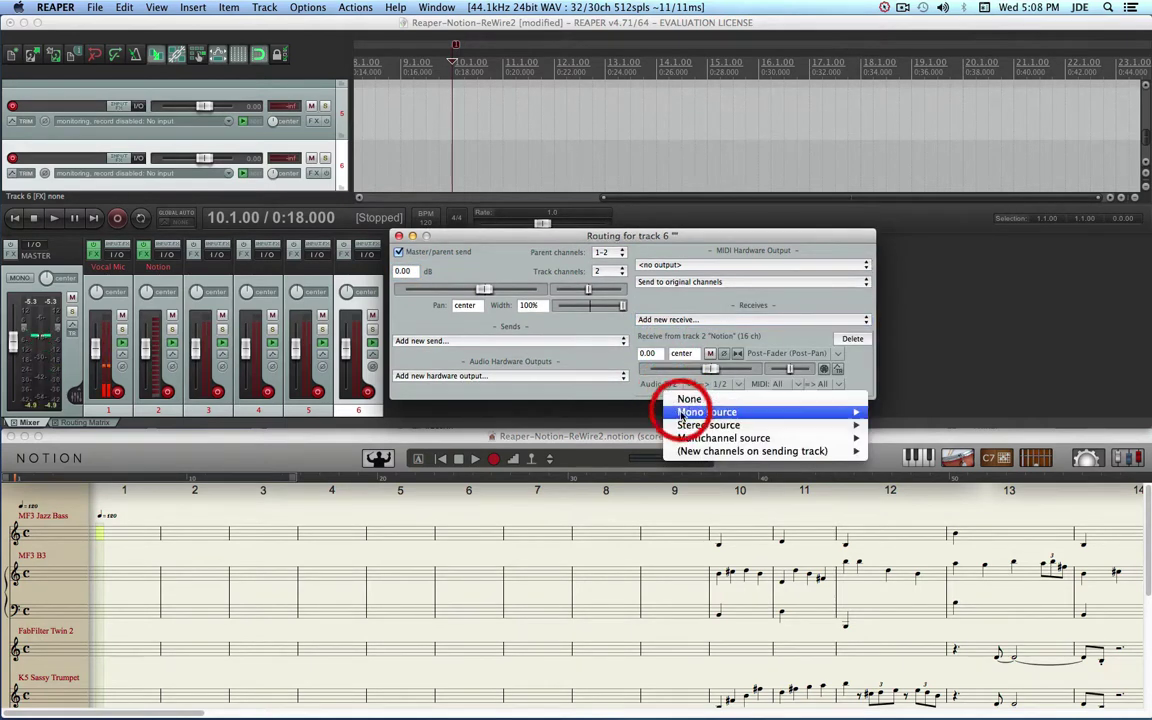
{"action": "mouse_move", "coordinate": [690, 425]}
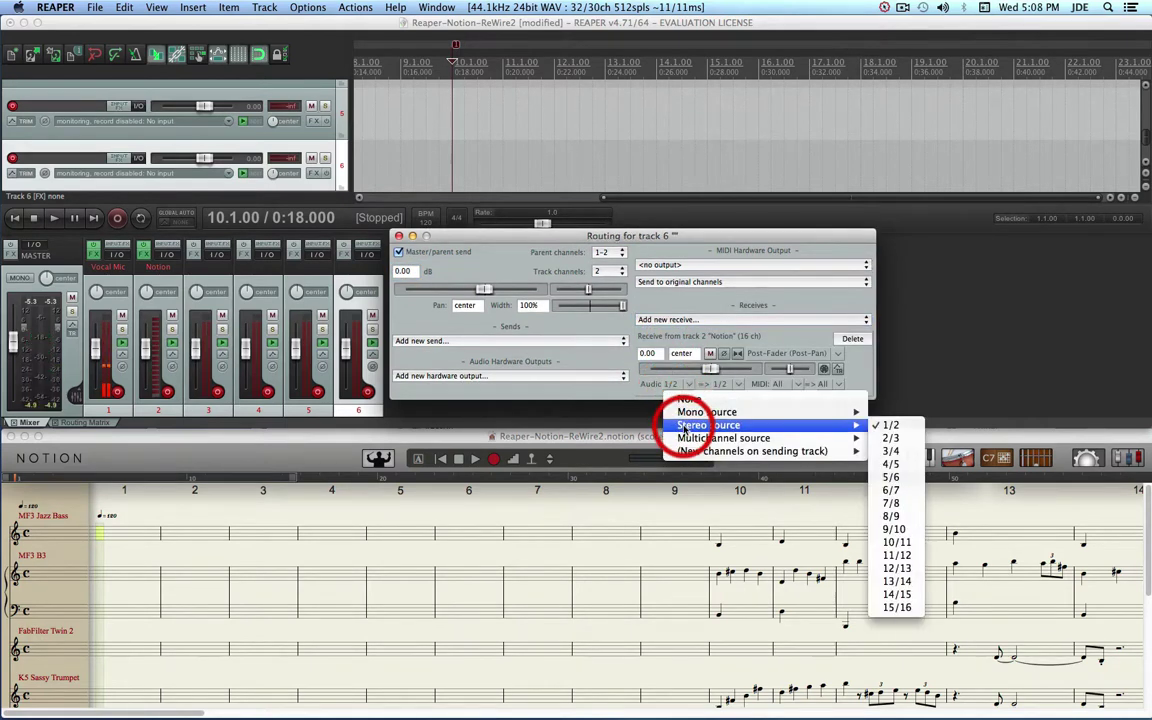
{"action": "left_click", "coordinate": [890, 530]}
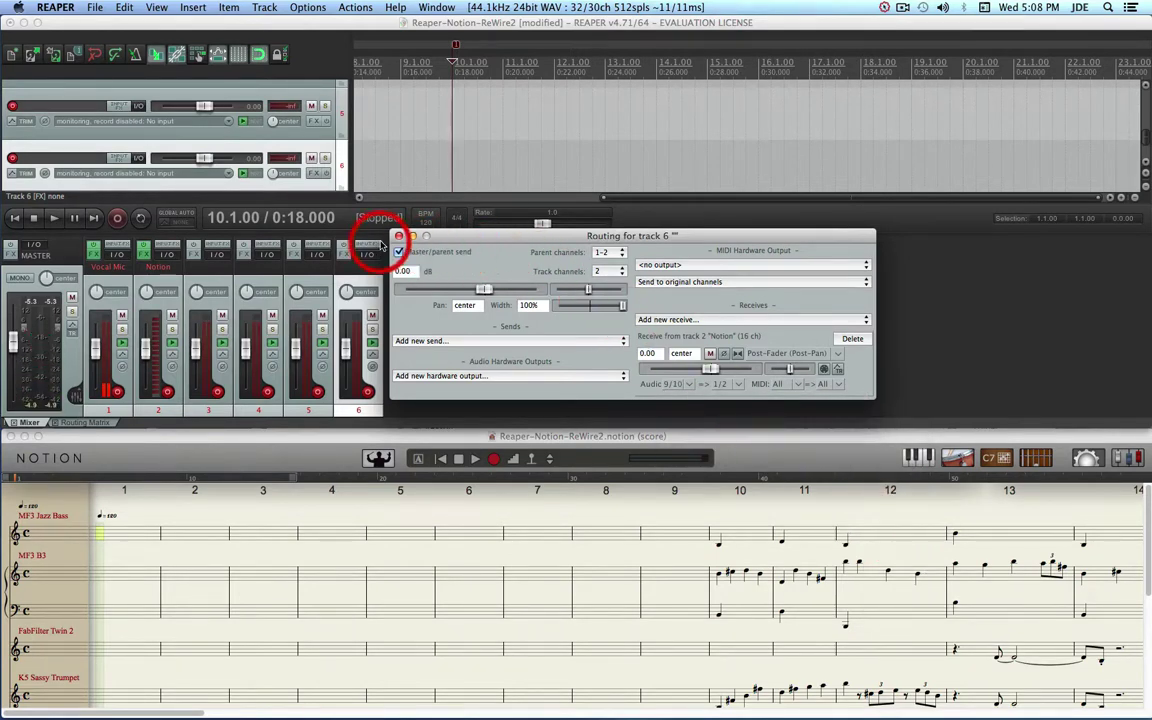
{"action": "left_click", "coordinate": [399, 236]}
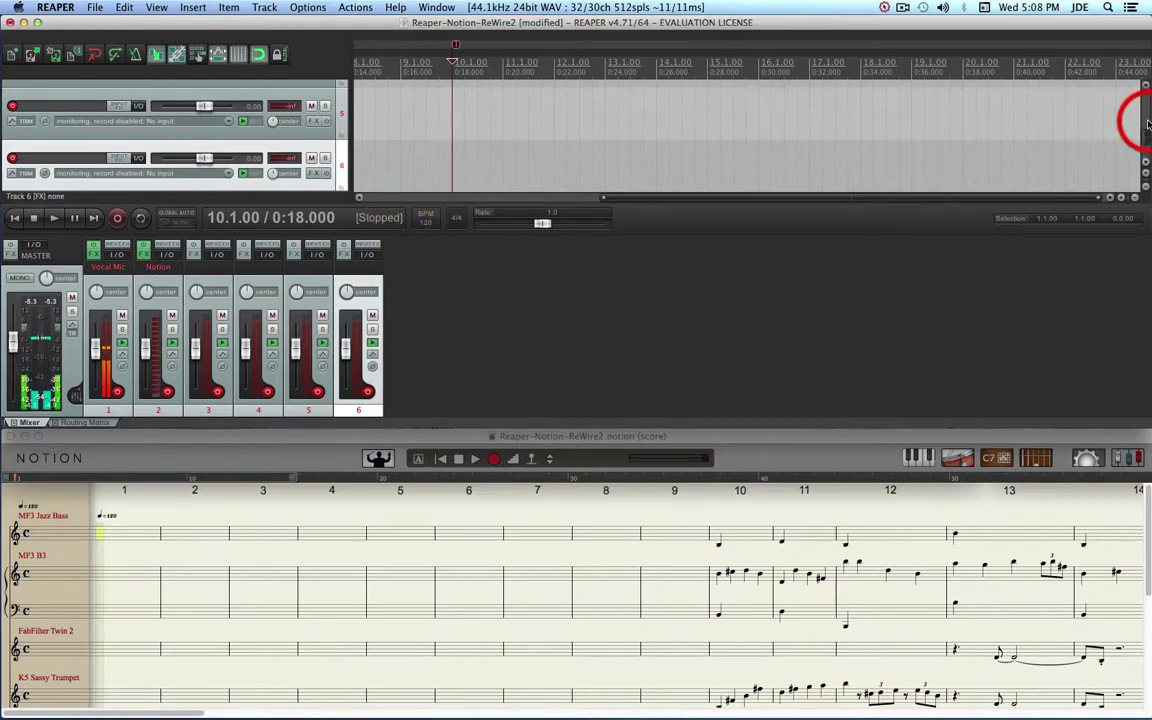
Step: Set track 3's record input to Input: None
{"action": "scroll", "coordinate": [1146, 122], "scroll_direction": "up", "scroll_amount": 1}
{"action": "left_click_drag", "start_coordinate": [1145, 145], "coordinate": [1143, 108]}
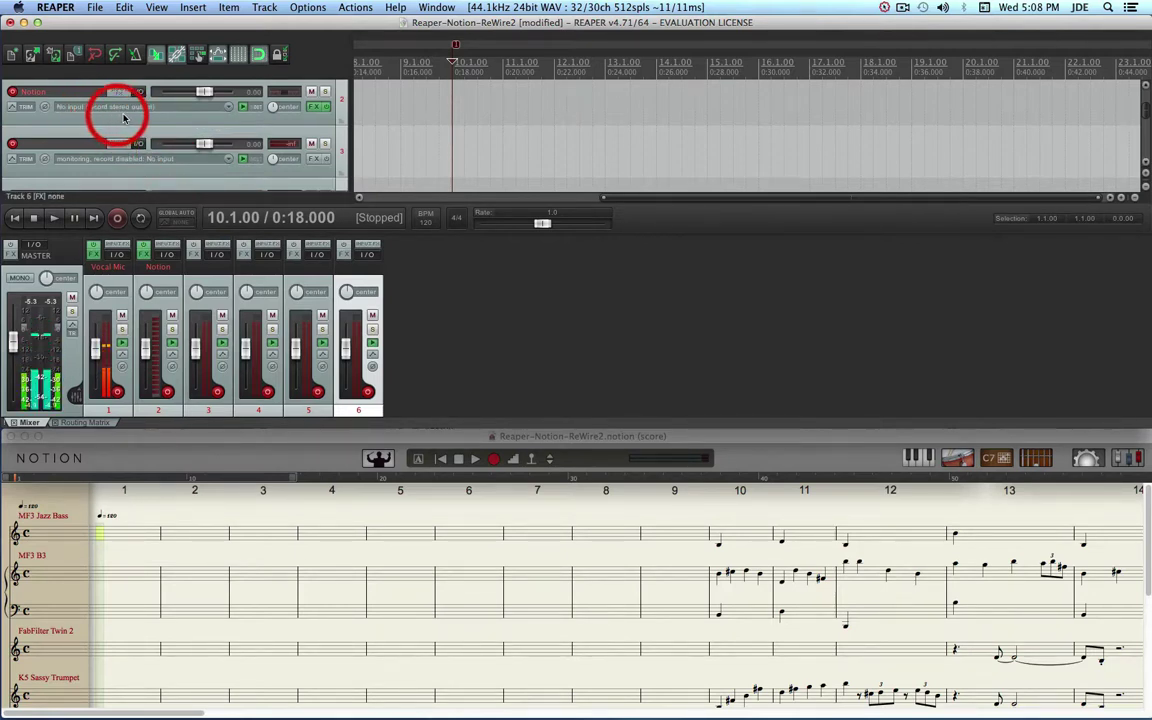
{"action": "left_click", "coordinate": [142, 160]}
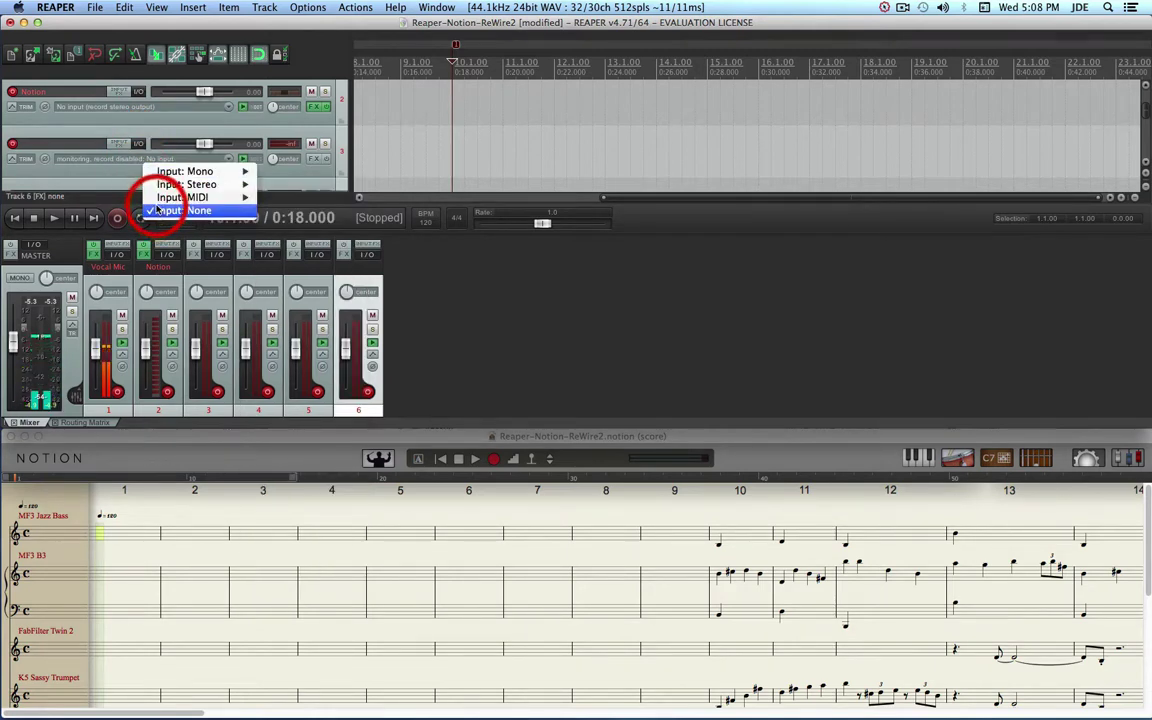
{"action": "left_click", "coordinate": [160, 210]}
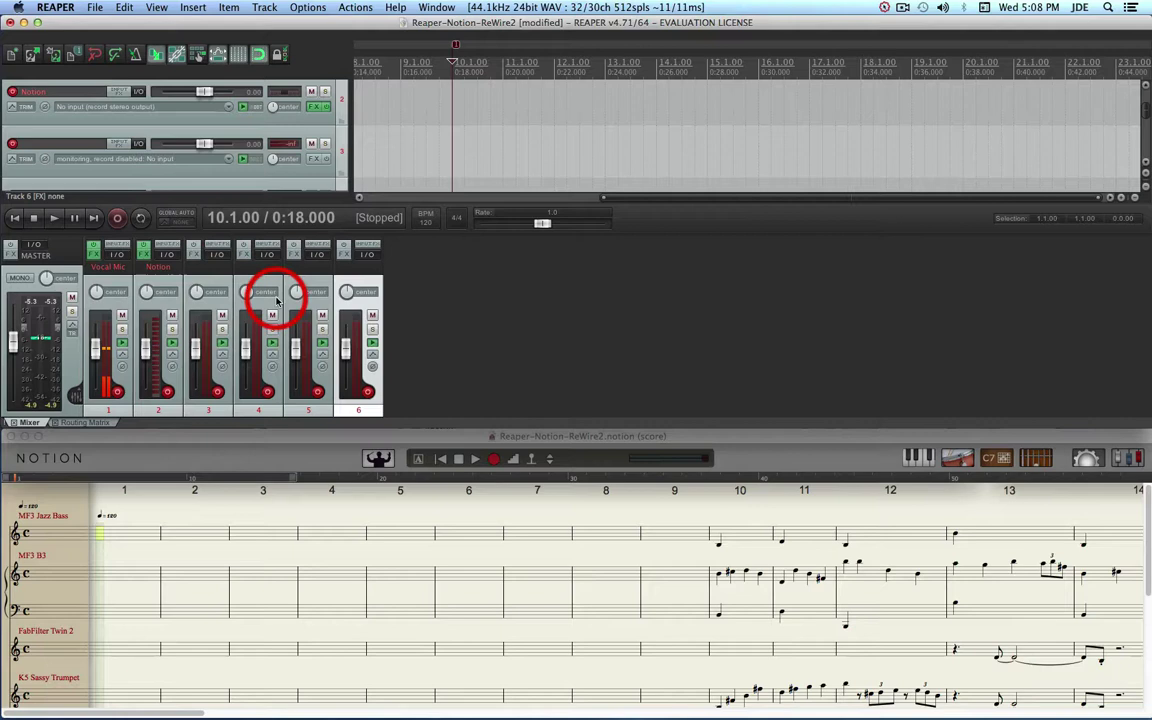
Step: Set tracks 3 and 4 to Record: output (stereo, latency compensated)
{"action": "right_click", "coordinate": [217, 397]}
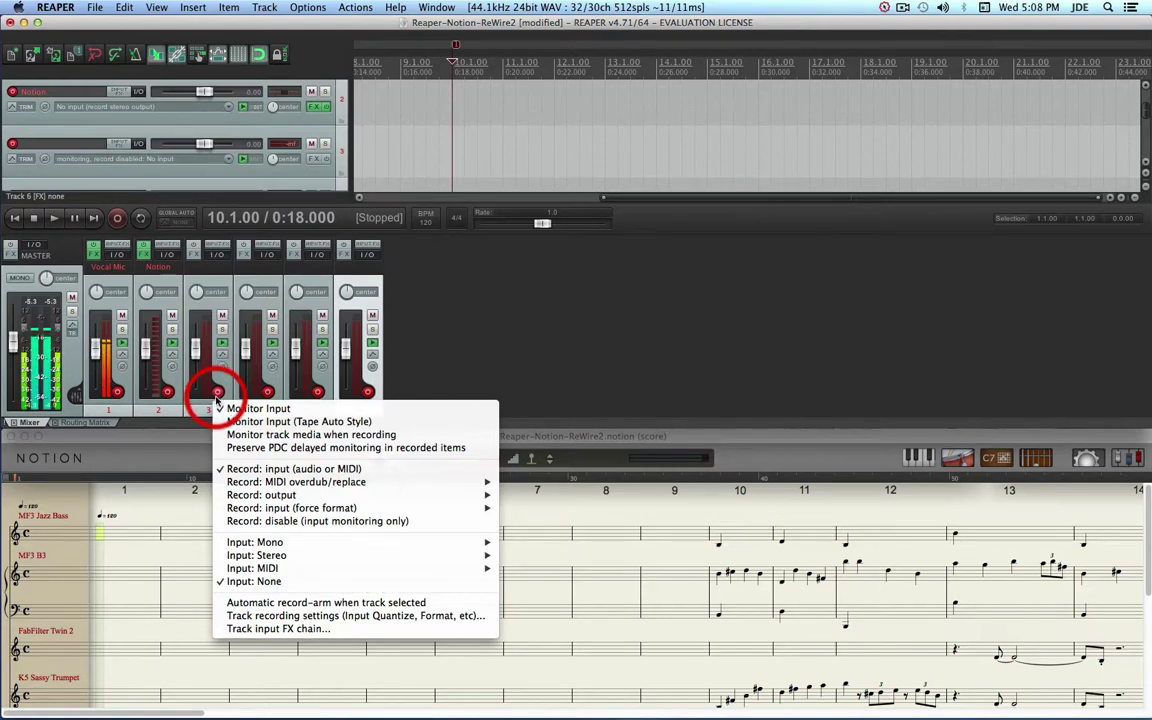
{"action": "mouse_move", "coordinate": [230, 497]}
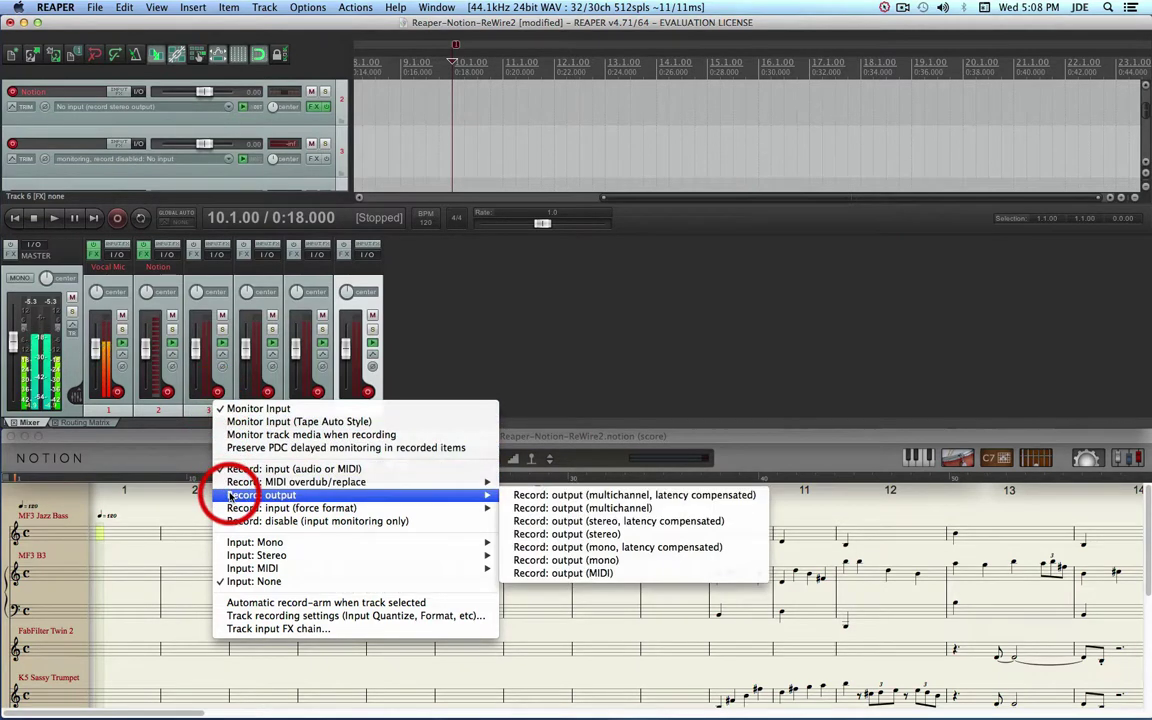
{"action": "left_click", "coordinate": [553, 526]}
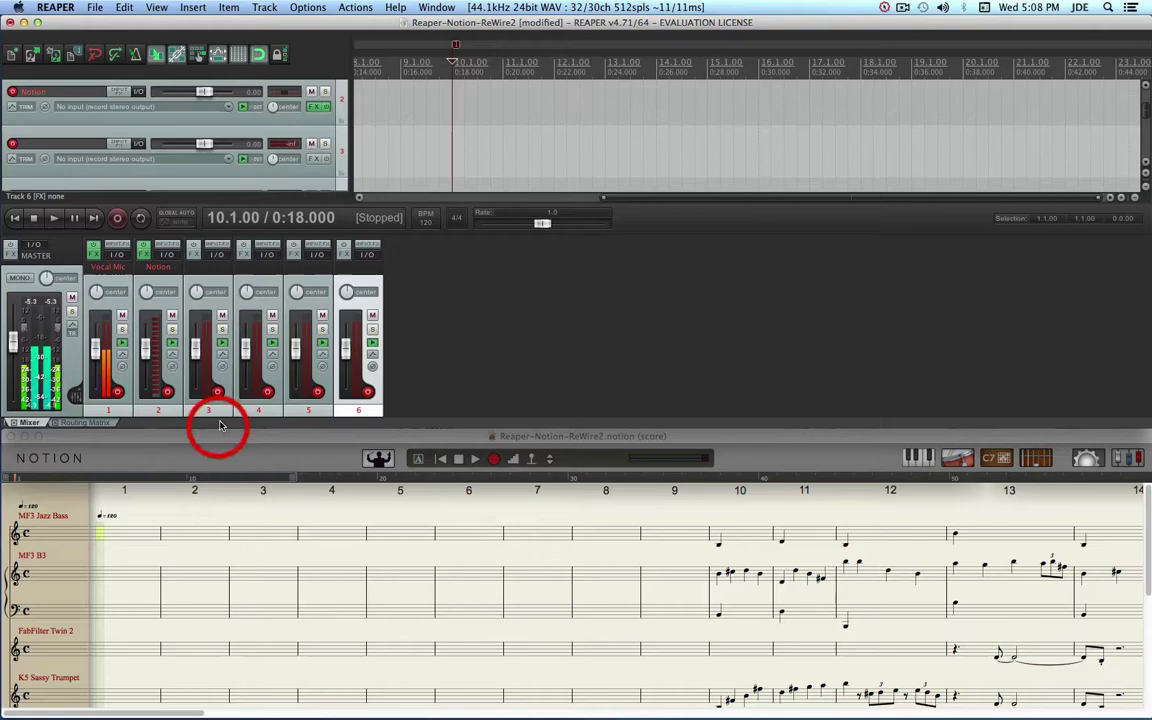
{"action": "right_click", "coordinate": [268, 393]}
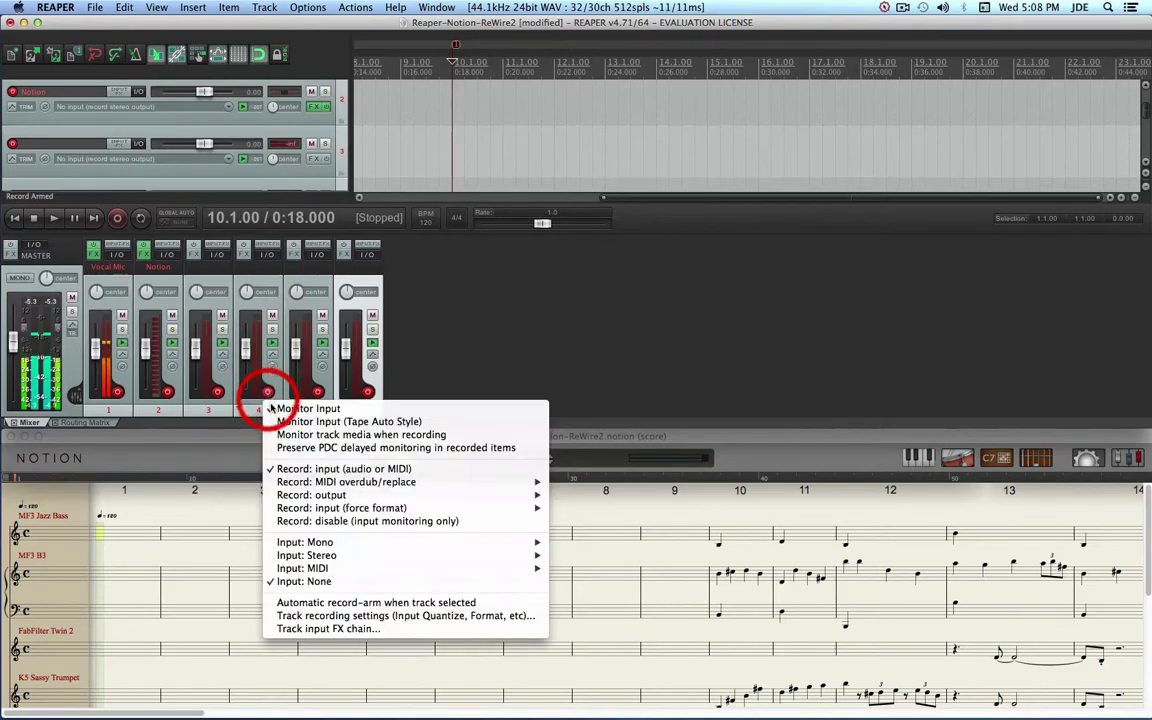
{"action": "mouse_move", "coordinate": [303, 498]}
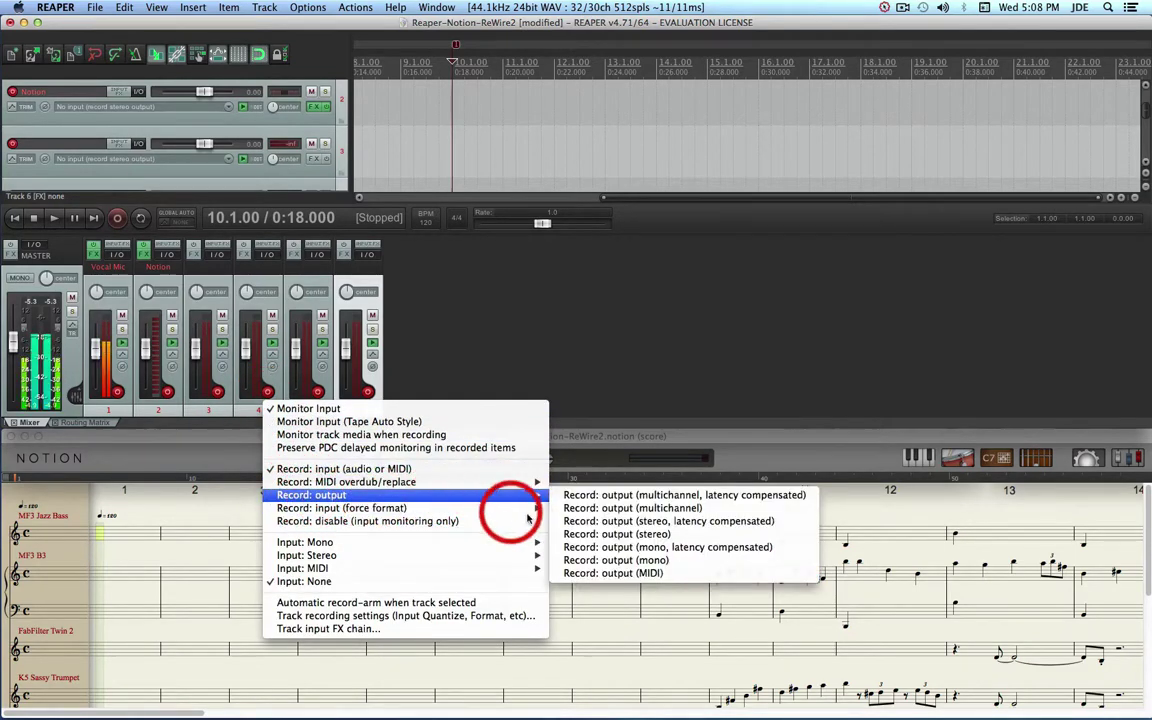
{"action": "left_click", "coordinate": [583, 526]}
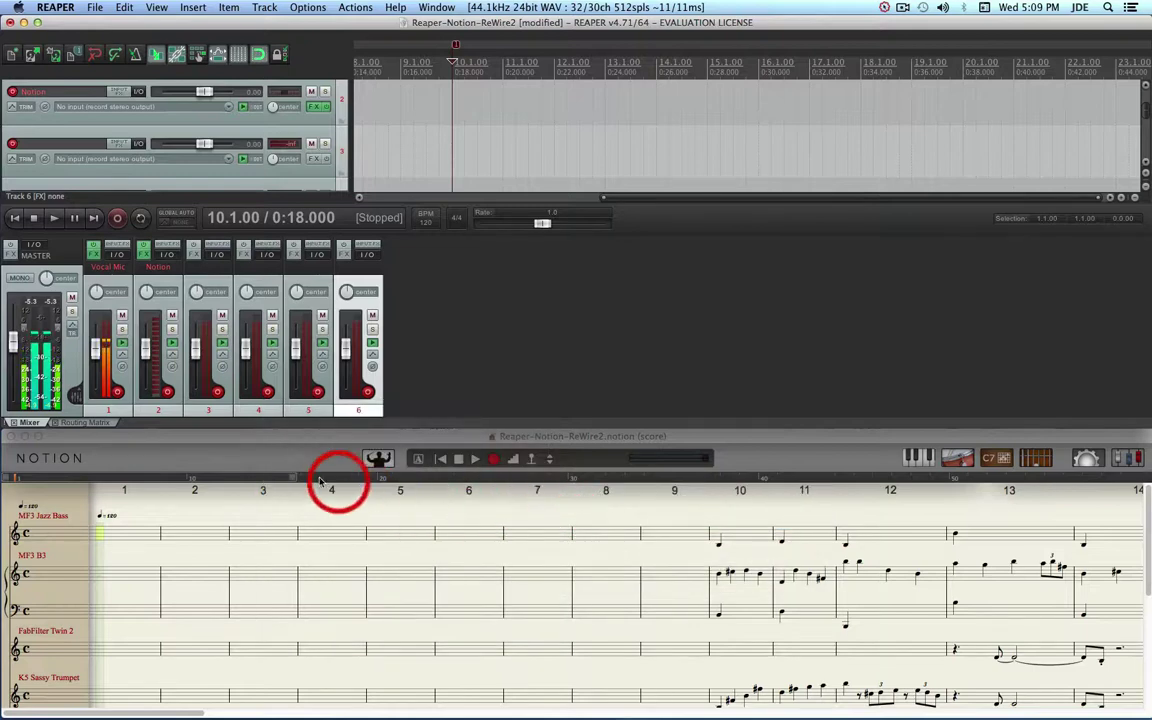
Step: Give tracks 5 and 6 the same Record: output (stereo, latency compensated) mode
{"action": "left_click", "coordinate": [317, 393]}
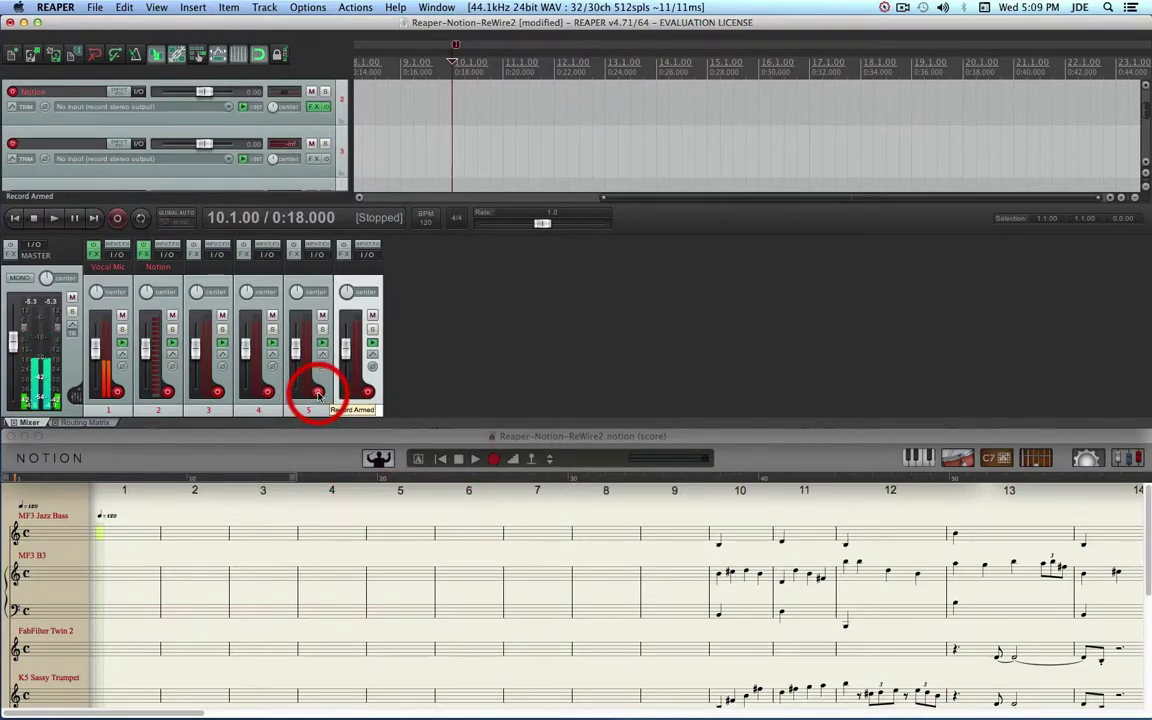
{"action": "right_click", "coordinate": [317, 394]}
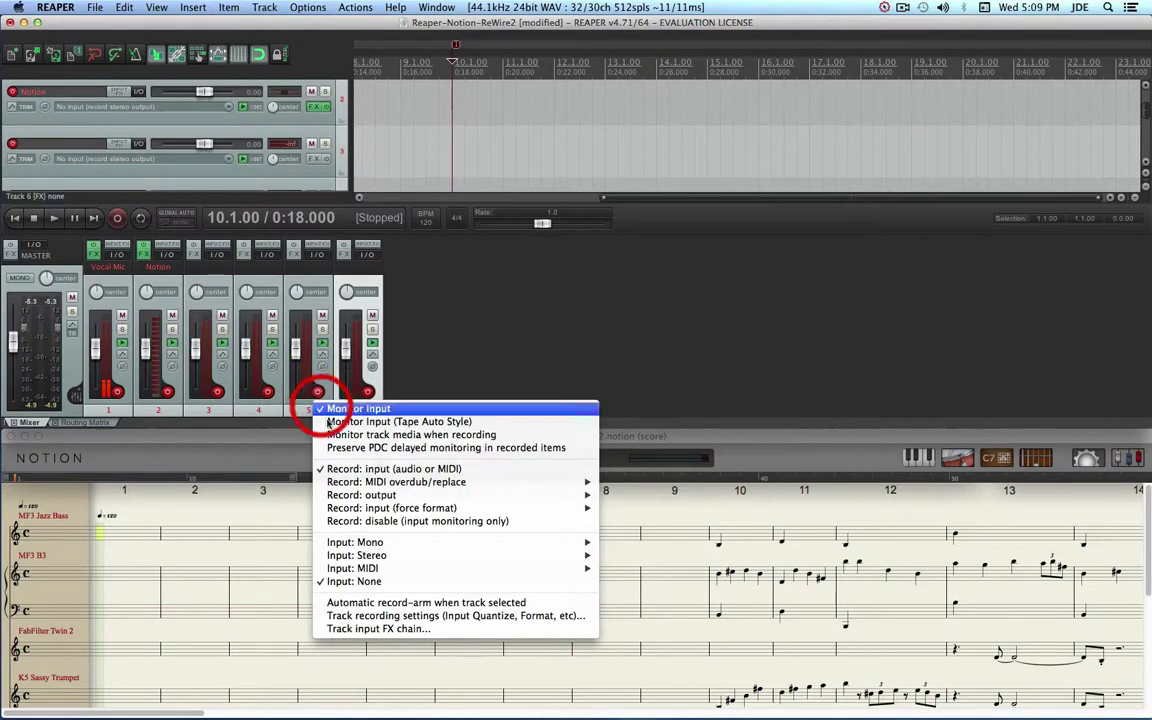
{"action": "mouse_move", "coordinate": [360, 495]}
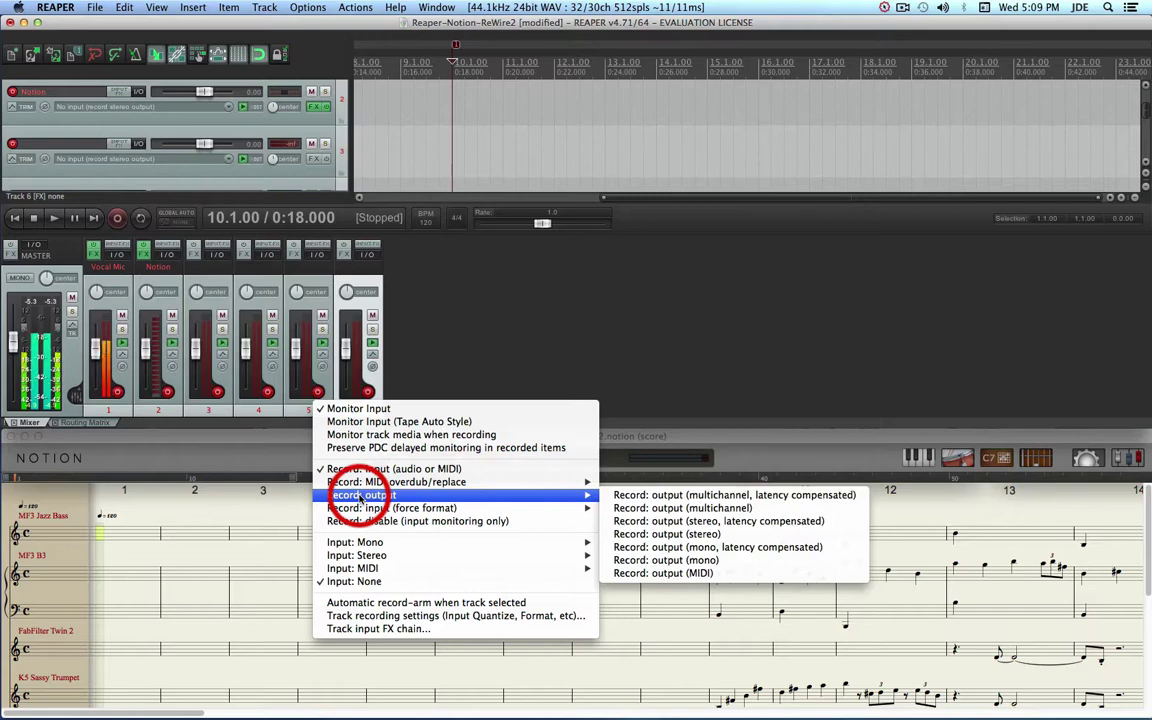
{"action": "left_click", "coordinate": [642, 521]}
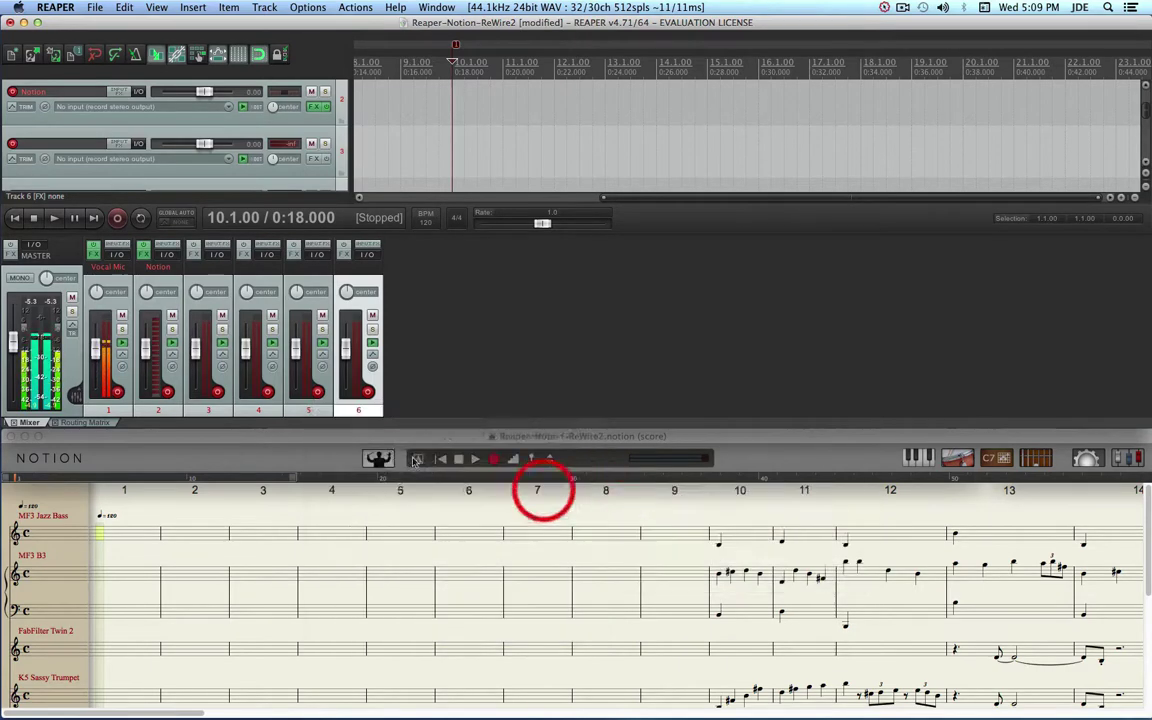
{"action": "right_click", "coordinate": [368, 393]}
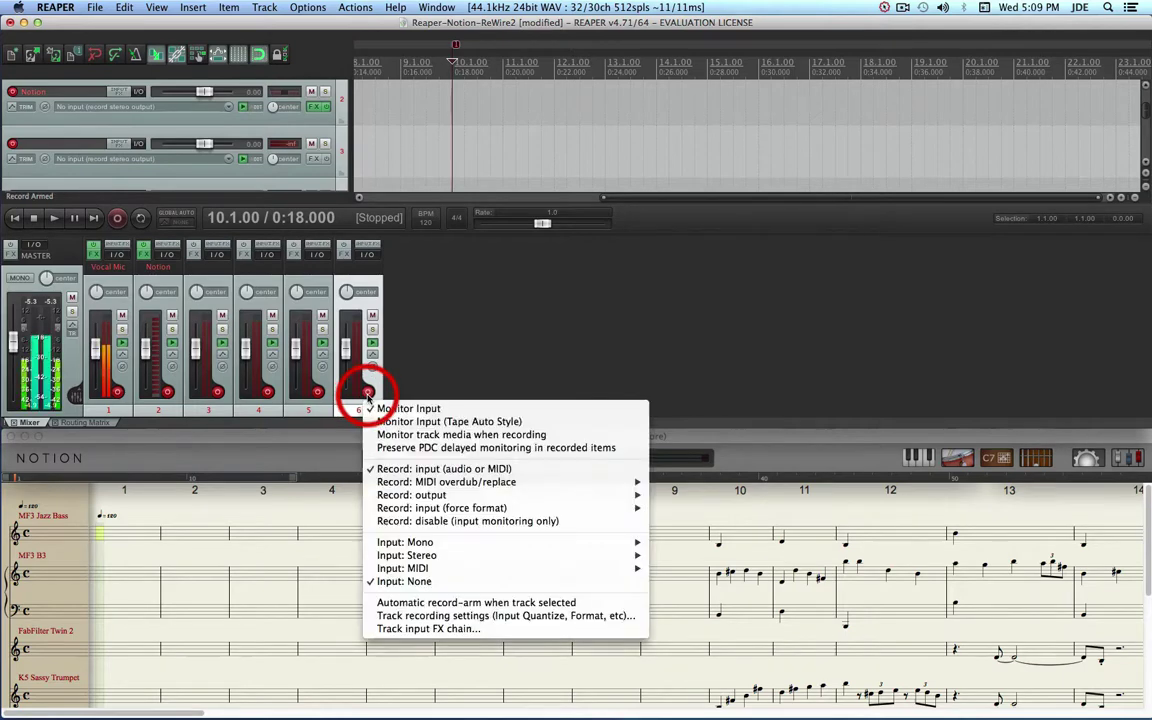
{"action": "mouse_move", "coordinate": [400, 495]}
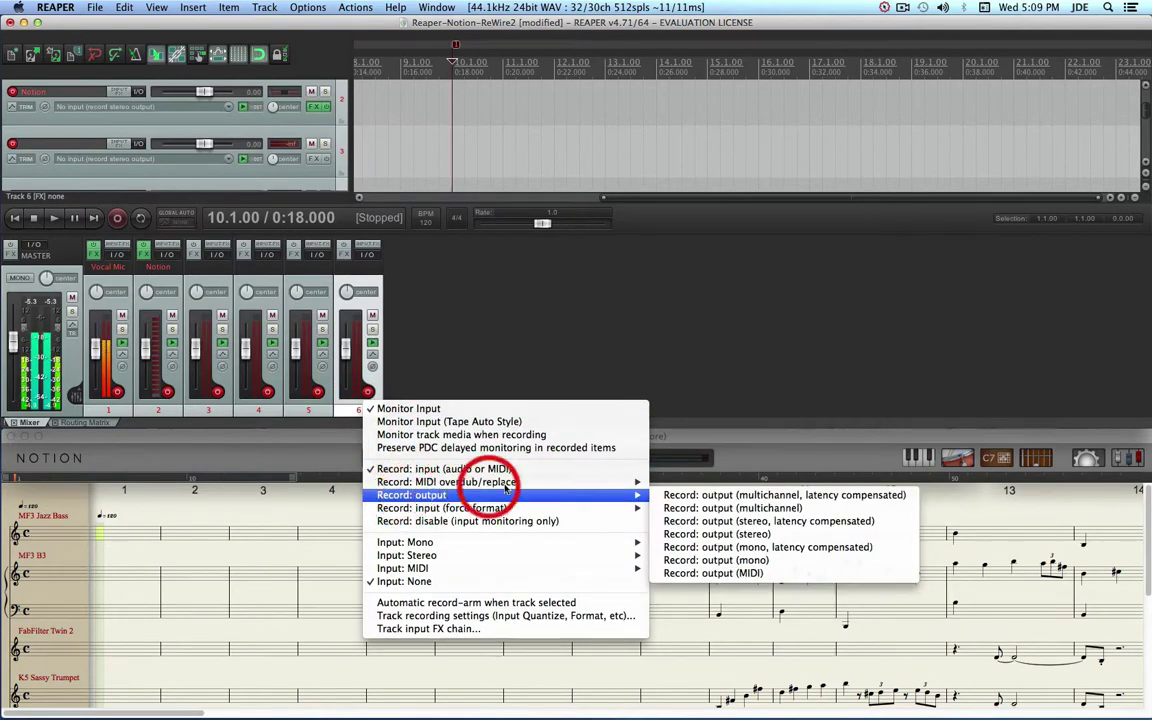
{"action": "left_click", "coordinate": [690, 522]}
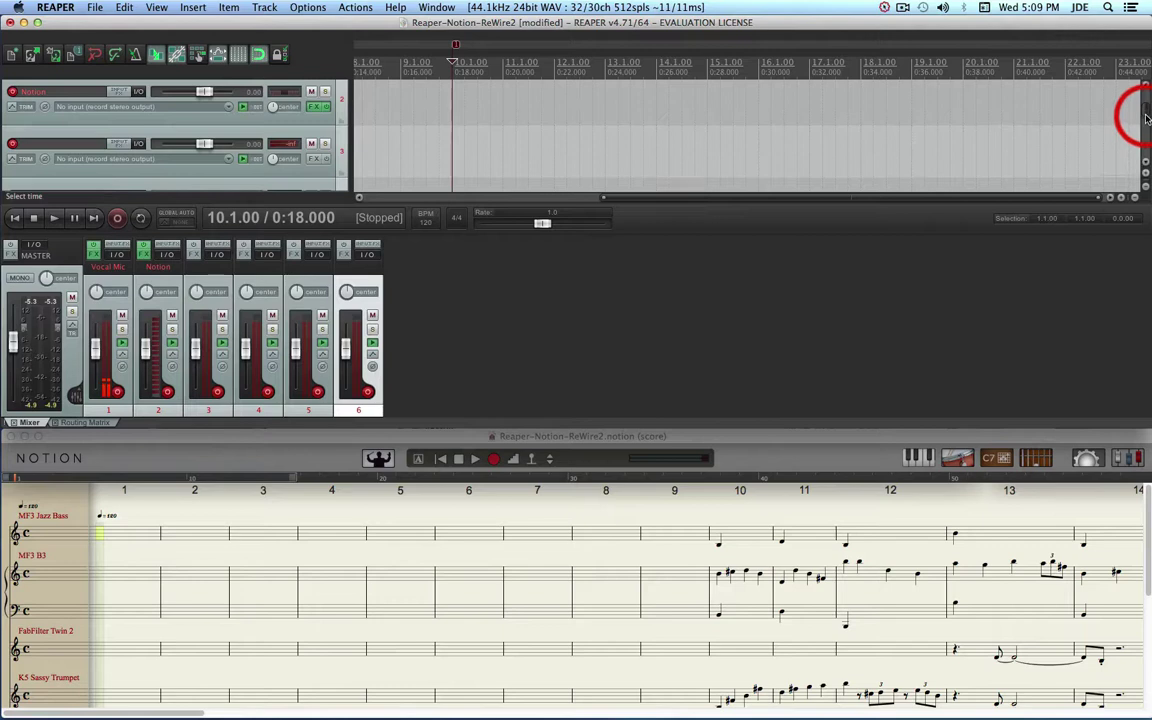
{"action": "left_click_drag", "start_coordinate": [1147, 118], "coordinate": [1140, 103]}
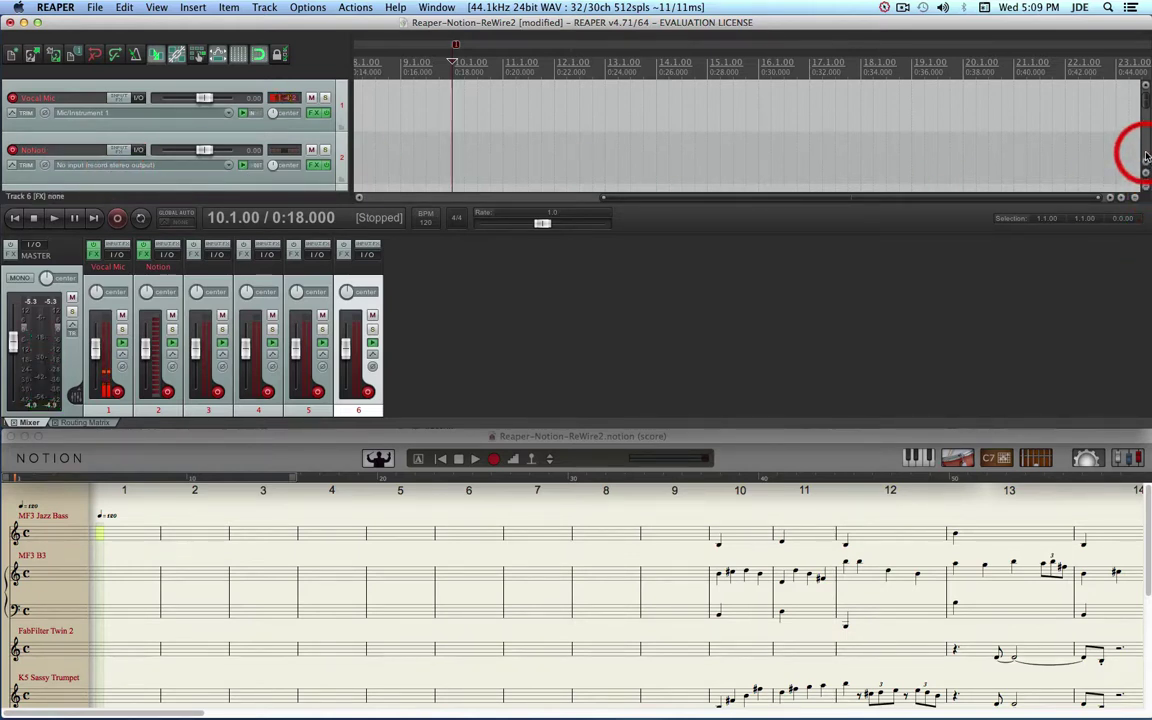
{"action": "scroll", "coordinate": [1146, 157], "scroll_direction": "down", "scroll_amount": 2}
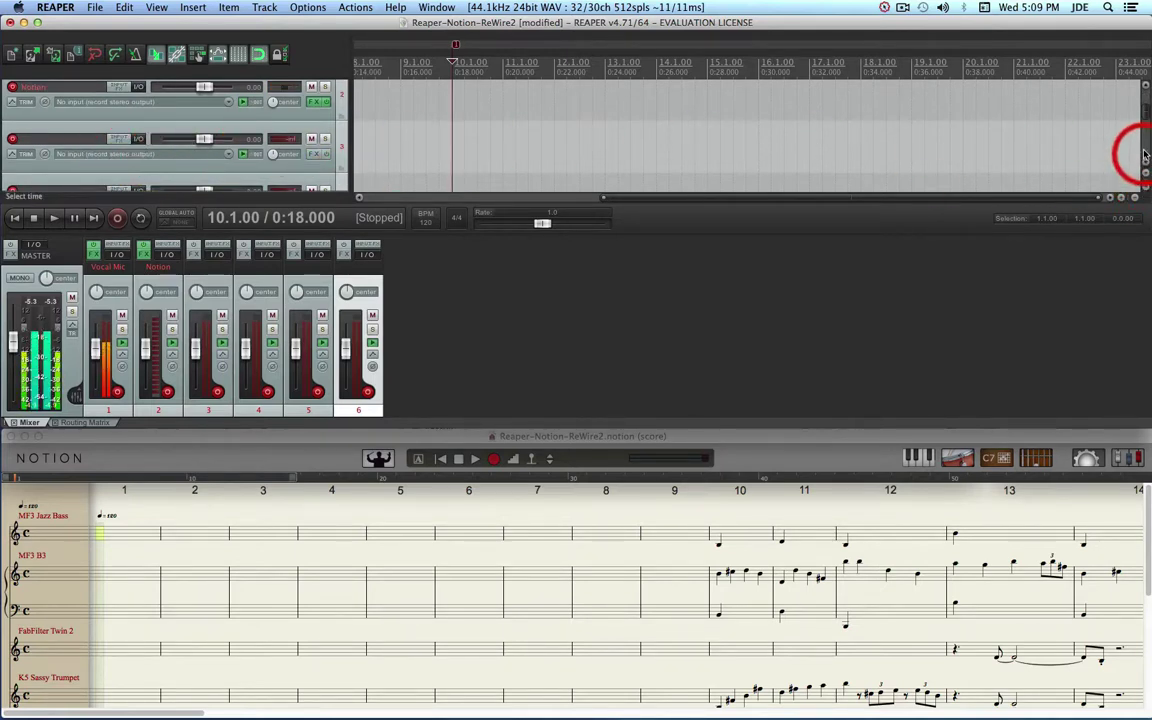
{"action": "scroll", "coordinate": [1146, 155], "scroll_direction": "down", "scroll_amount": 4}
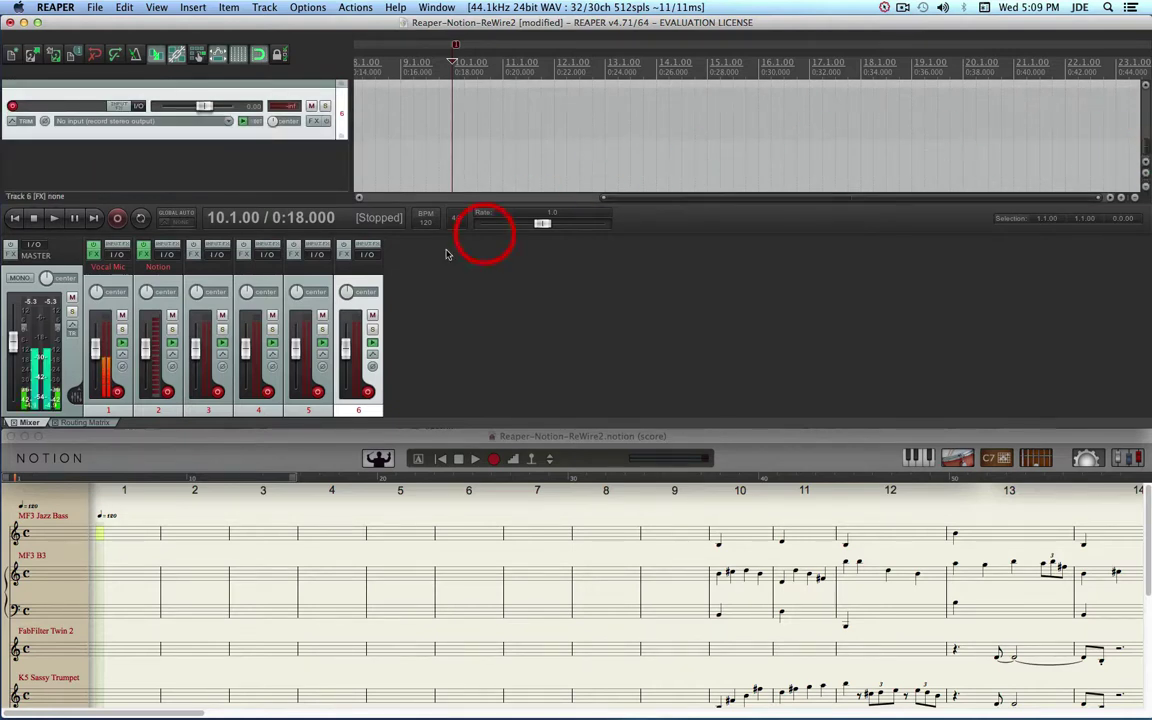
{"action": "left_click", "coordinate": [301, 287]}
{"action": "left_click", "coordinate": [257, 287]}
{"action": "left_click", "coordinate": [198, 285]}
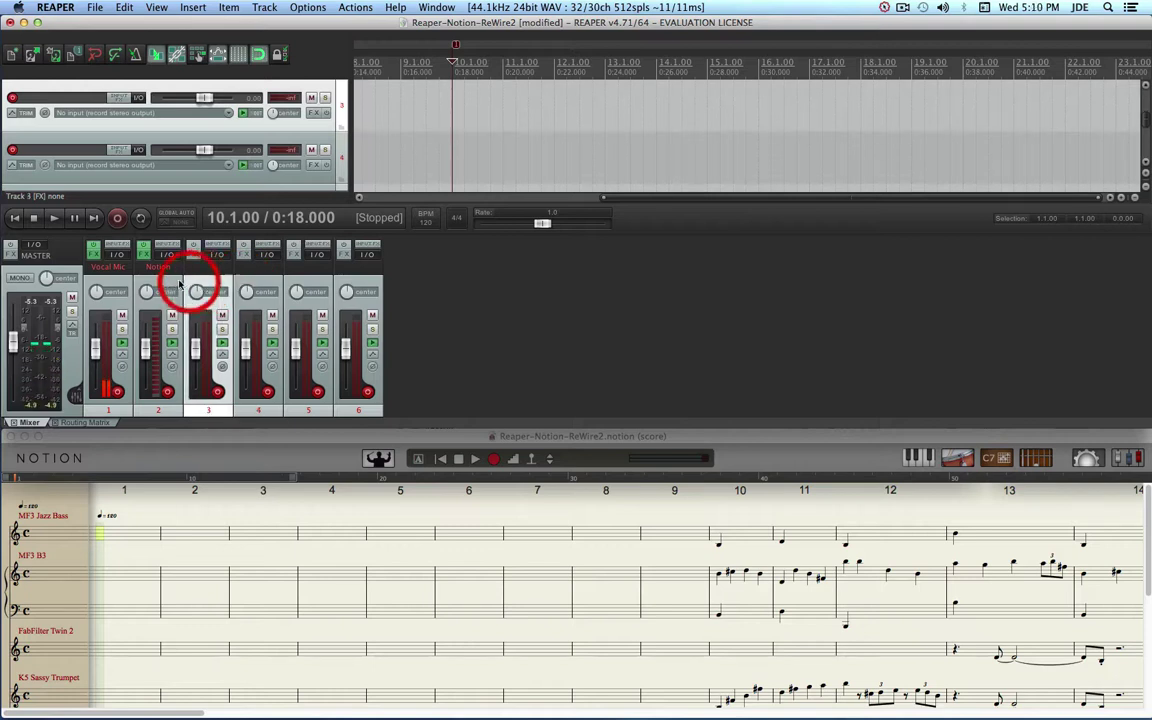
{"action": "left_click", "coordinate": [155, 284]}
{"action": "left_click", "coordinate": [474, 89]}
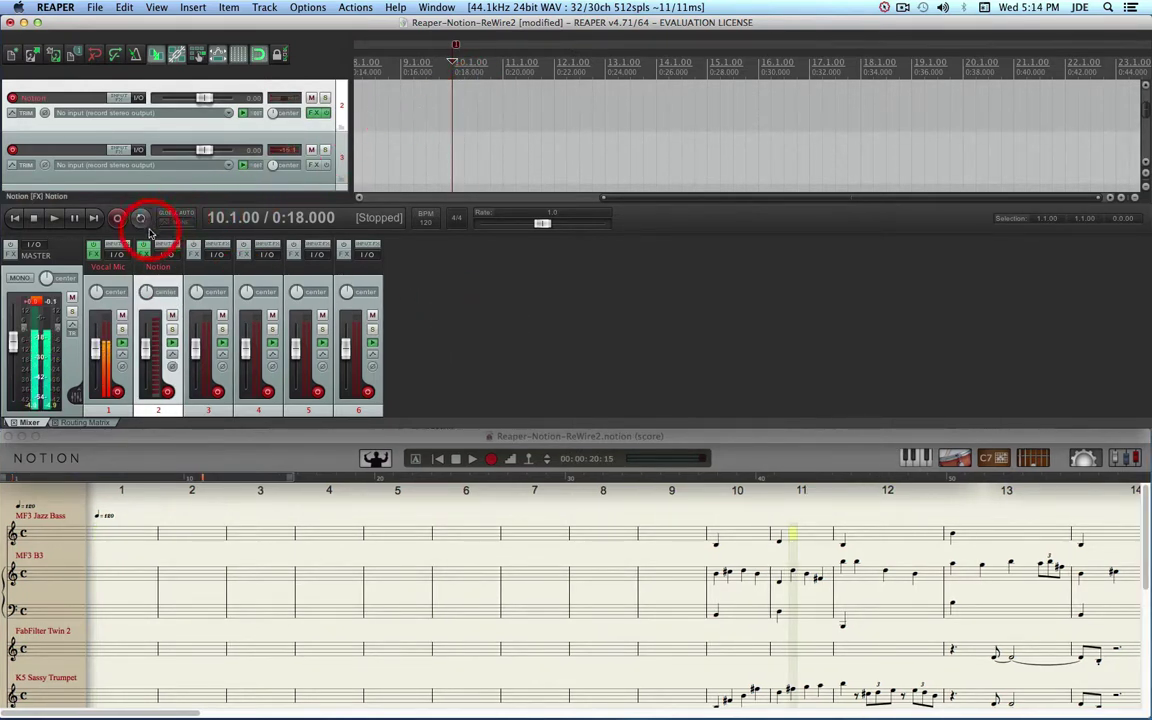
Step: Play the song from bar 10, lower track 5 to about -7.5 dB, then stop
{"action": "left_click", "coordinate": [57, 221]}
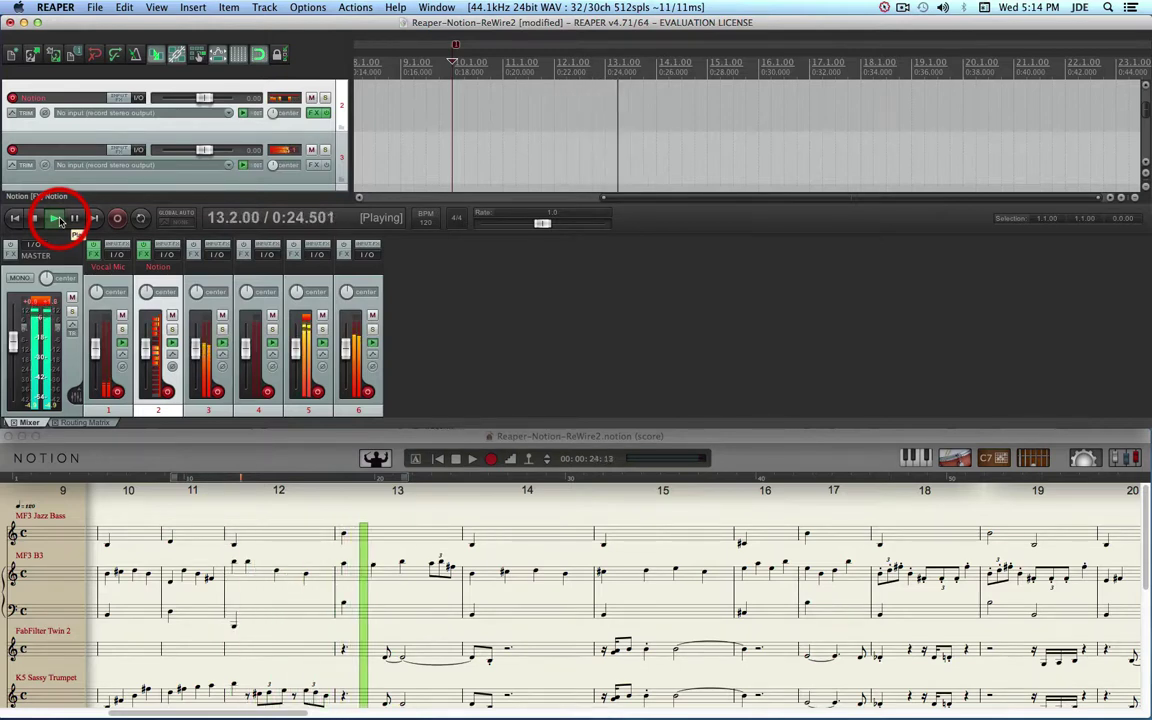
{"action": "left_click", "coordinate": [276, 357]}
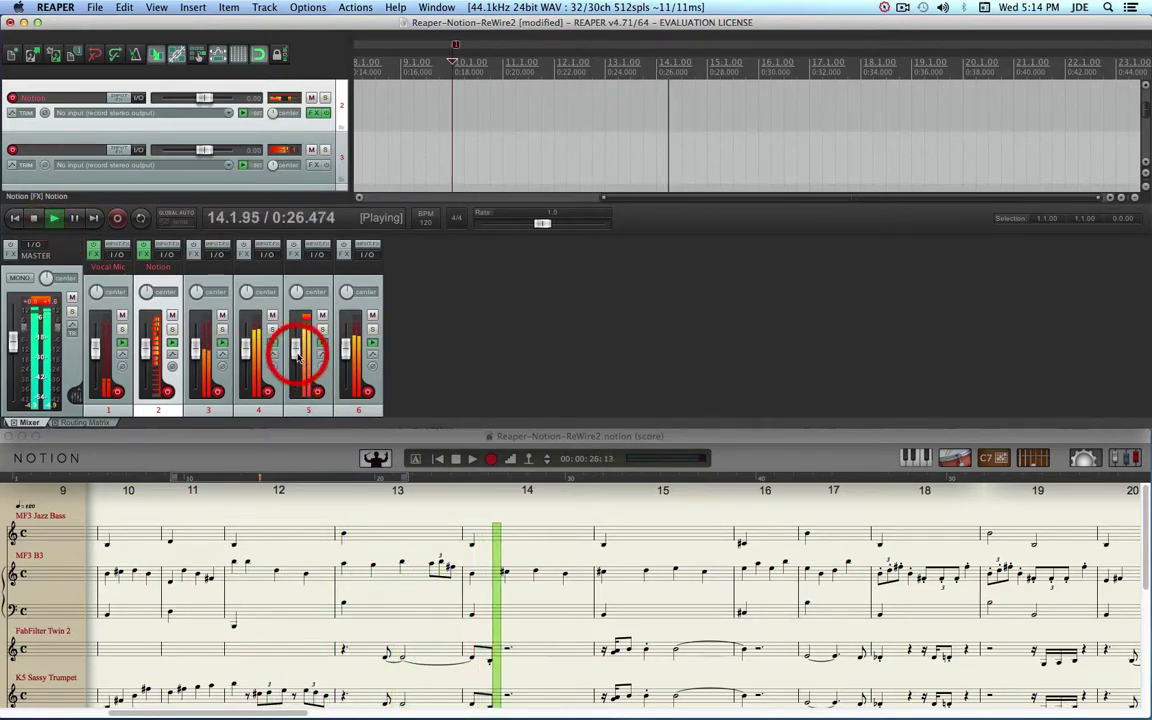
{"action": "left_click_drag", "start_coordinate": [295, 349], "coordinate": [298, 358]}
{"action": "left_click", "coordinate": [310, 330]}
{"action": "left_click", "coordinate": [293, 307]}
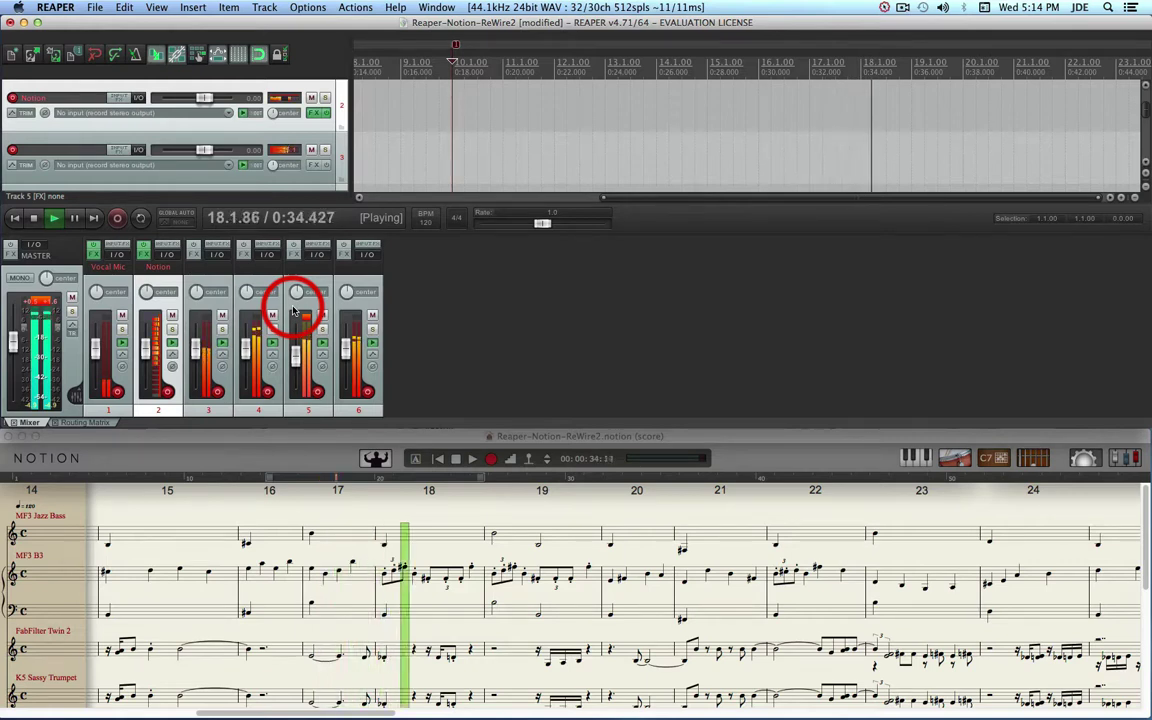
{"action": "left_click", "coordinate": [36, 220]}
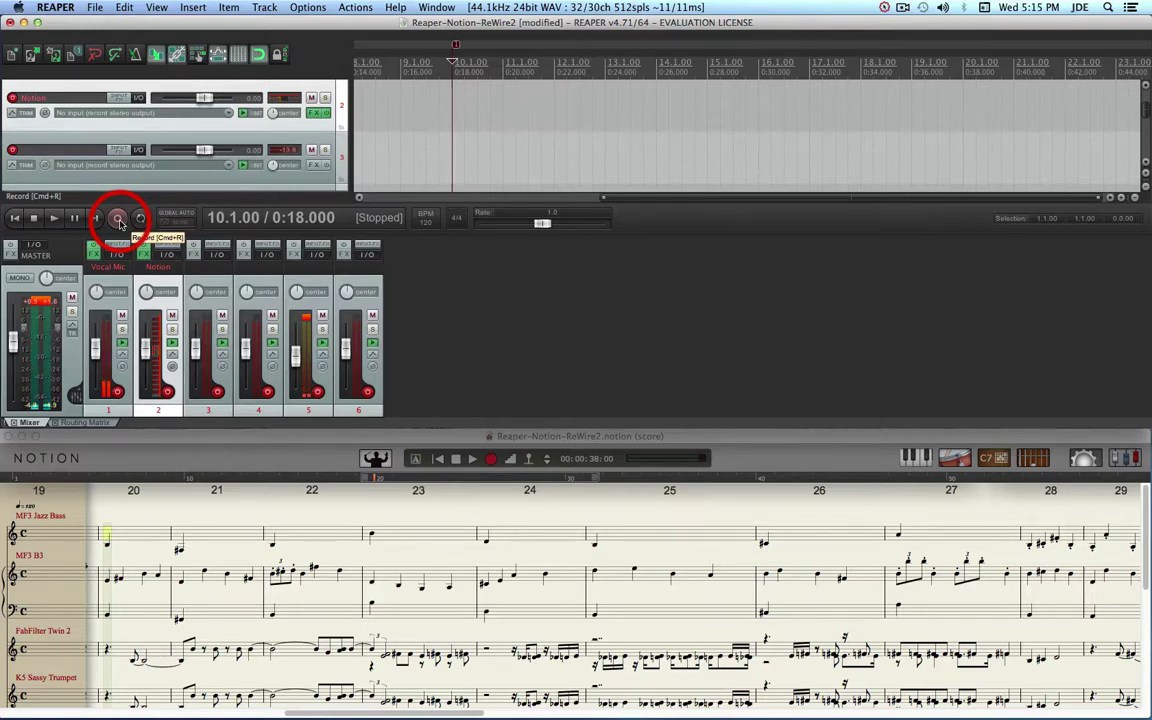
Step: Record from bar 10, pulling track 6 to about -5.6 dB and track 5 to -10.2 dB
{"action": "left_click", "coordinate": [119, 220]}
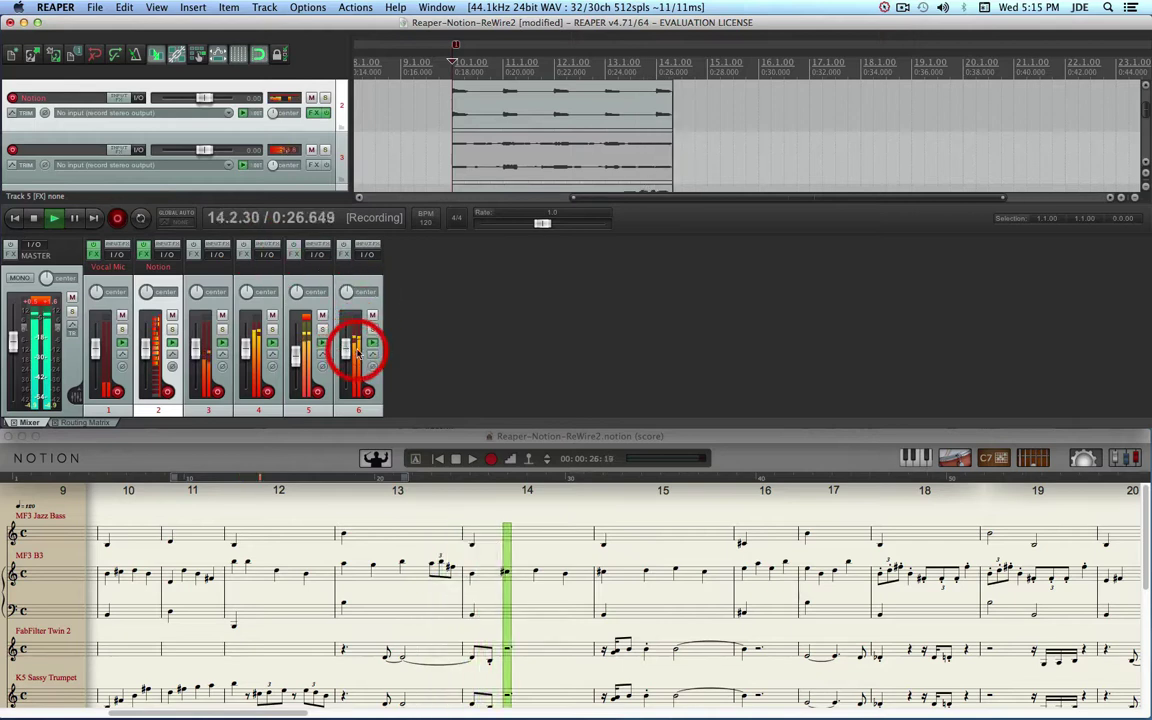
{"action": "left_click_drag", "start_coordinate": [357, 352], "coordinate": [352, 365]}
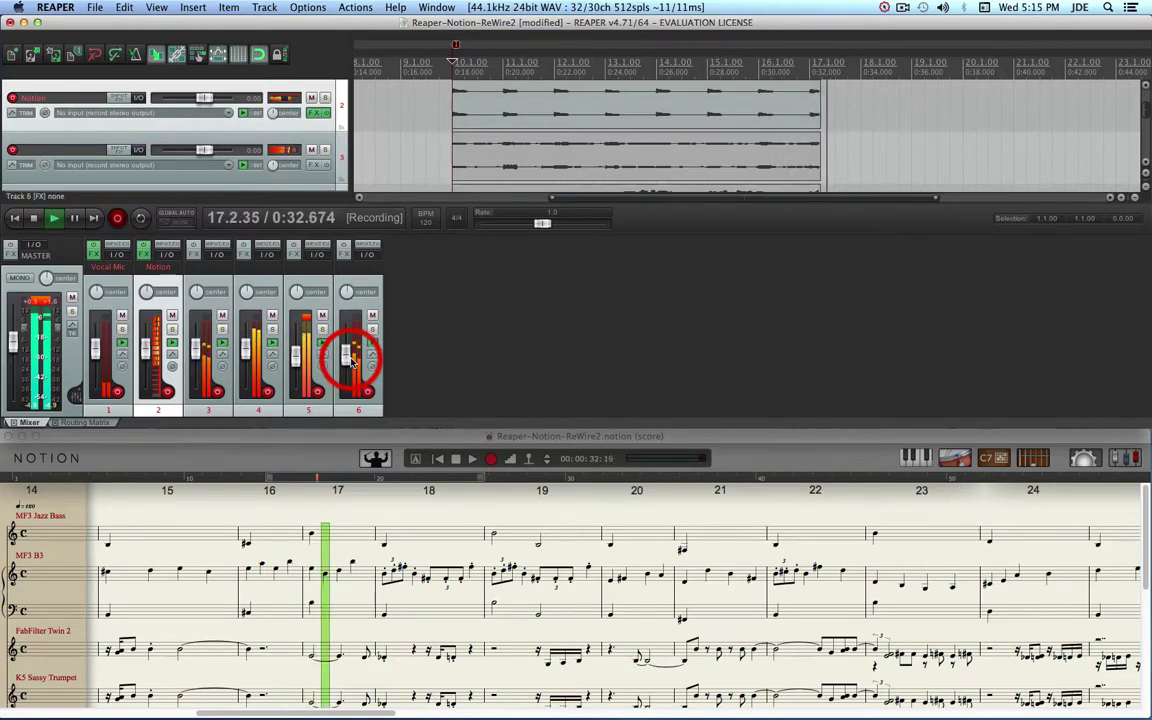
{"action": "left_click_drag", "start_coordinate": [303, 350], "coordinate": [205, 350]}
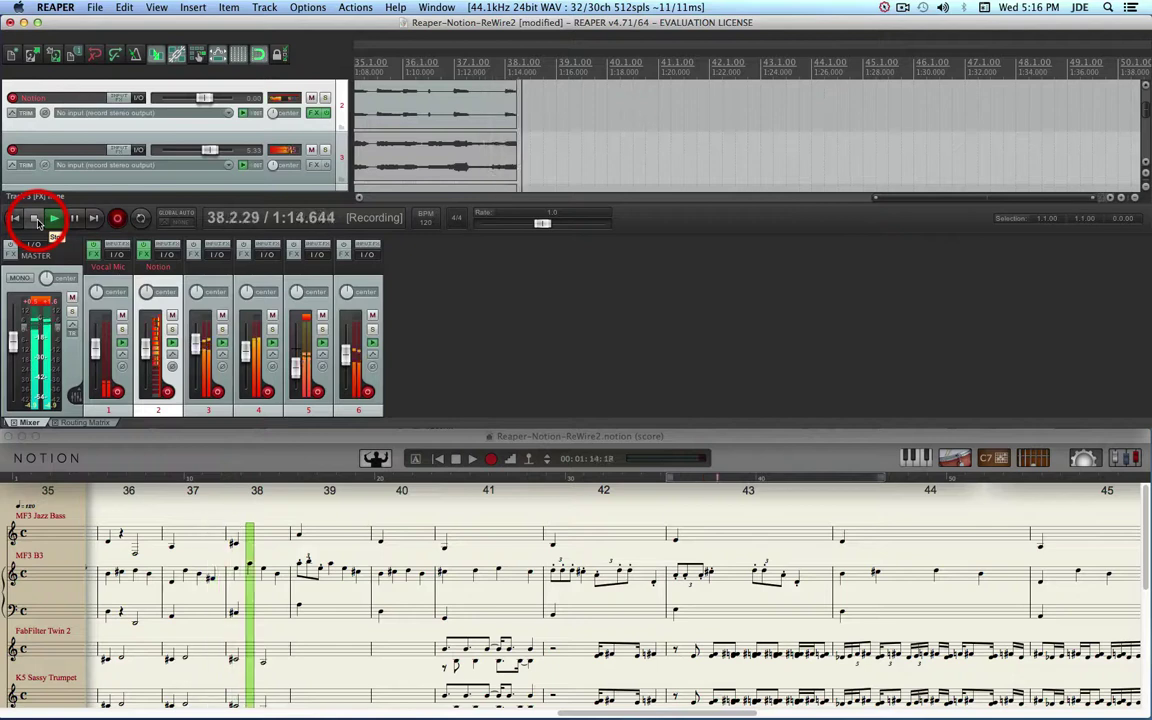
Step: Stop recording and choose Save All to keep the six new WAV files
{"action": "left_click", "coordinate": [36, 219]}
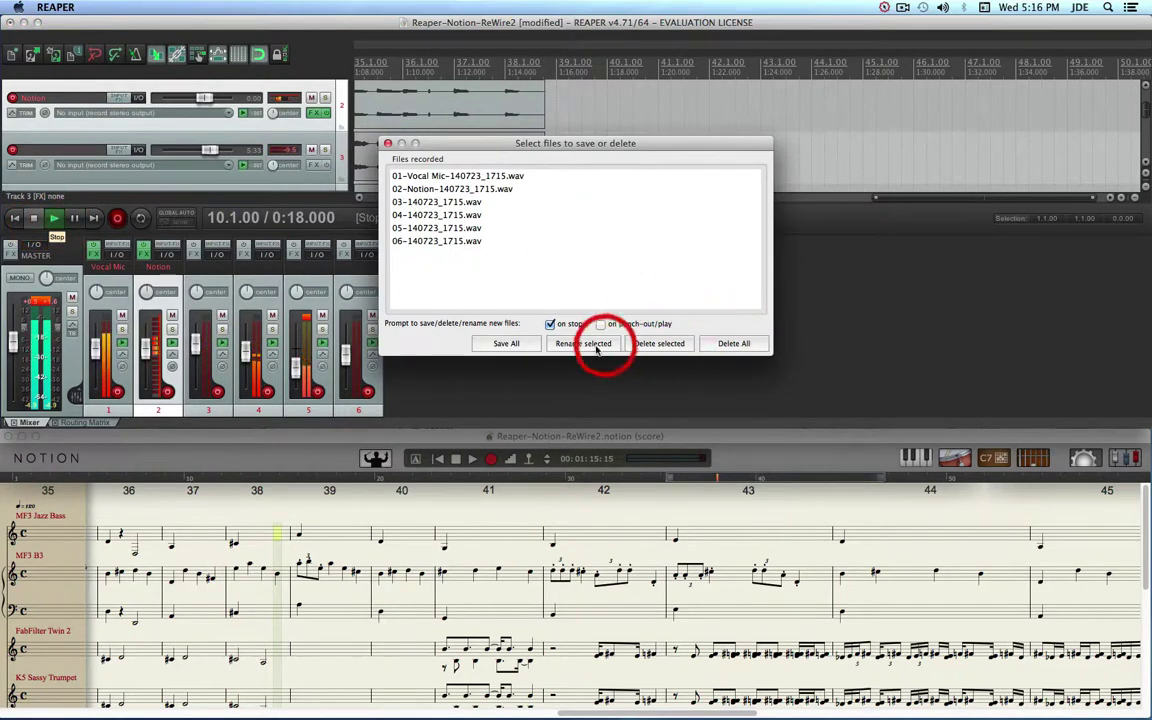
{"action": "left_click", "coordinate": [508, 344]}
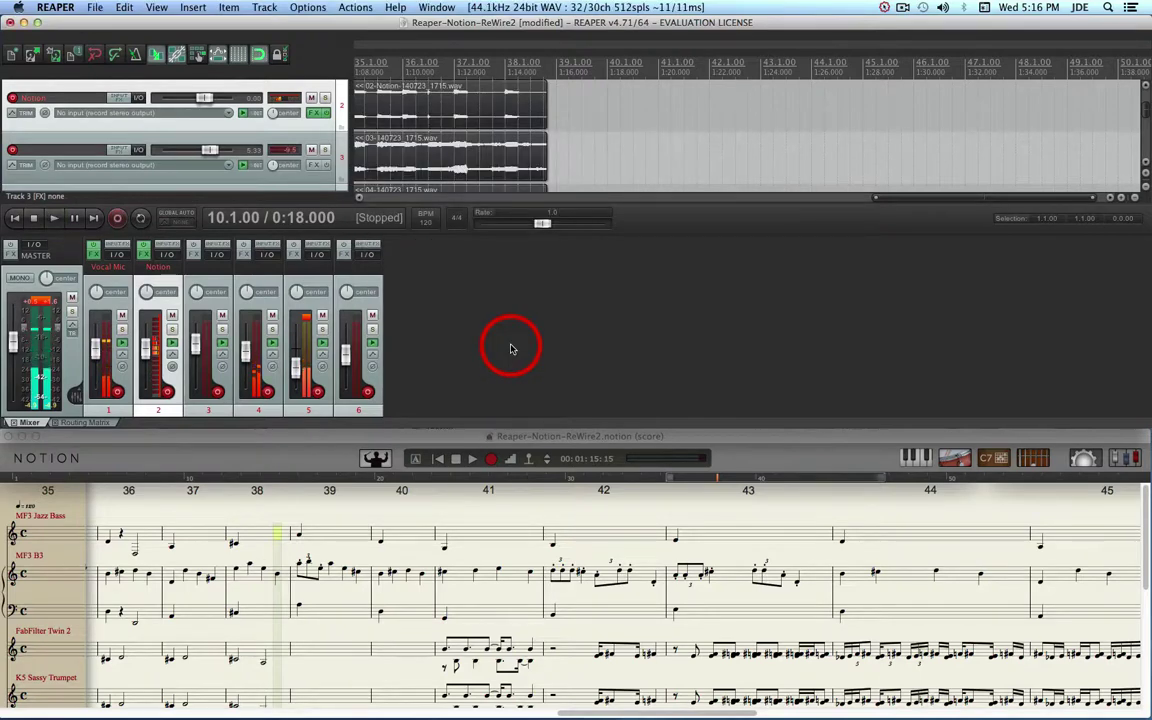